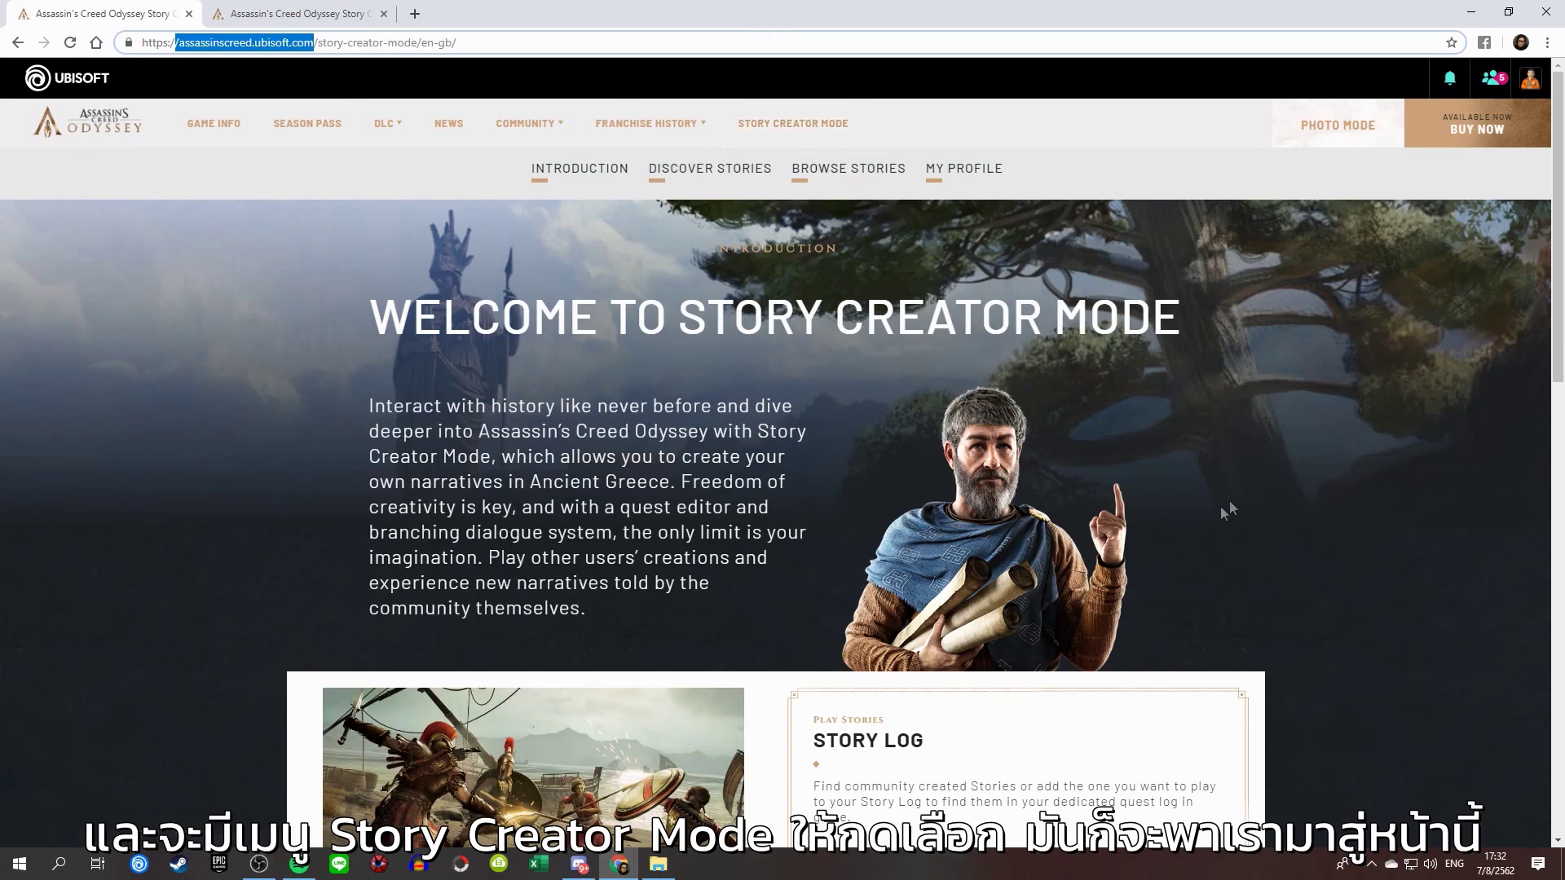
# - Open the Create a Story page from the Story Creator Mode introduction and log in to the Story Creator
pyautogui.scroll(-8, 1251, 477)
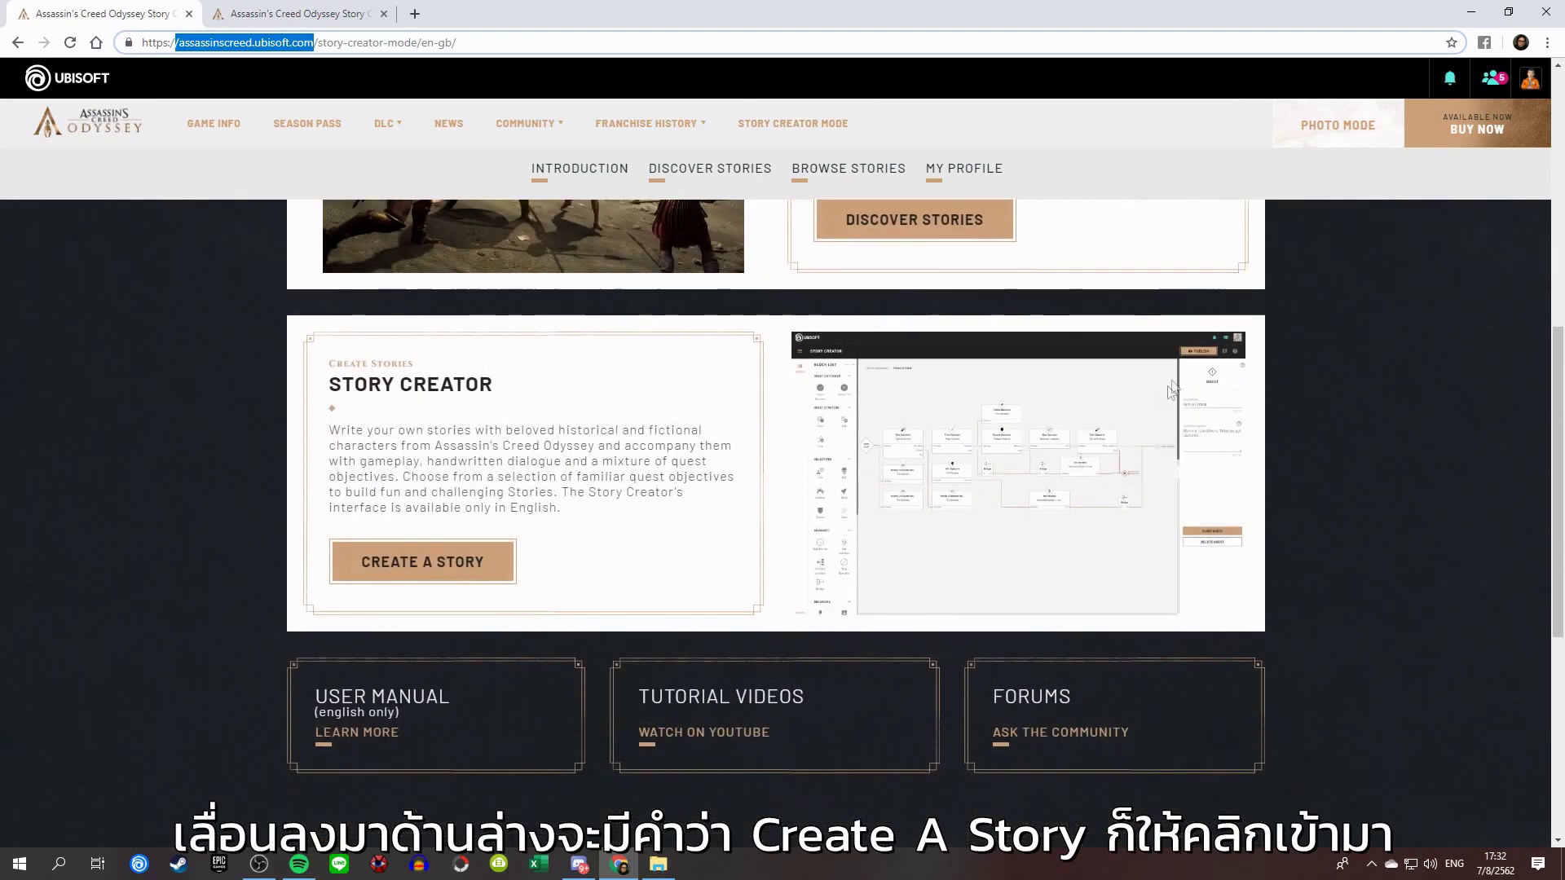
pyautogui.click(461, 576)
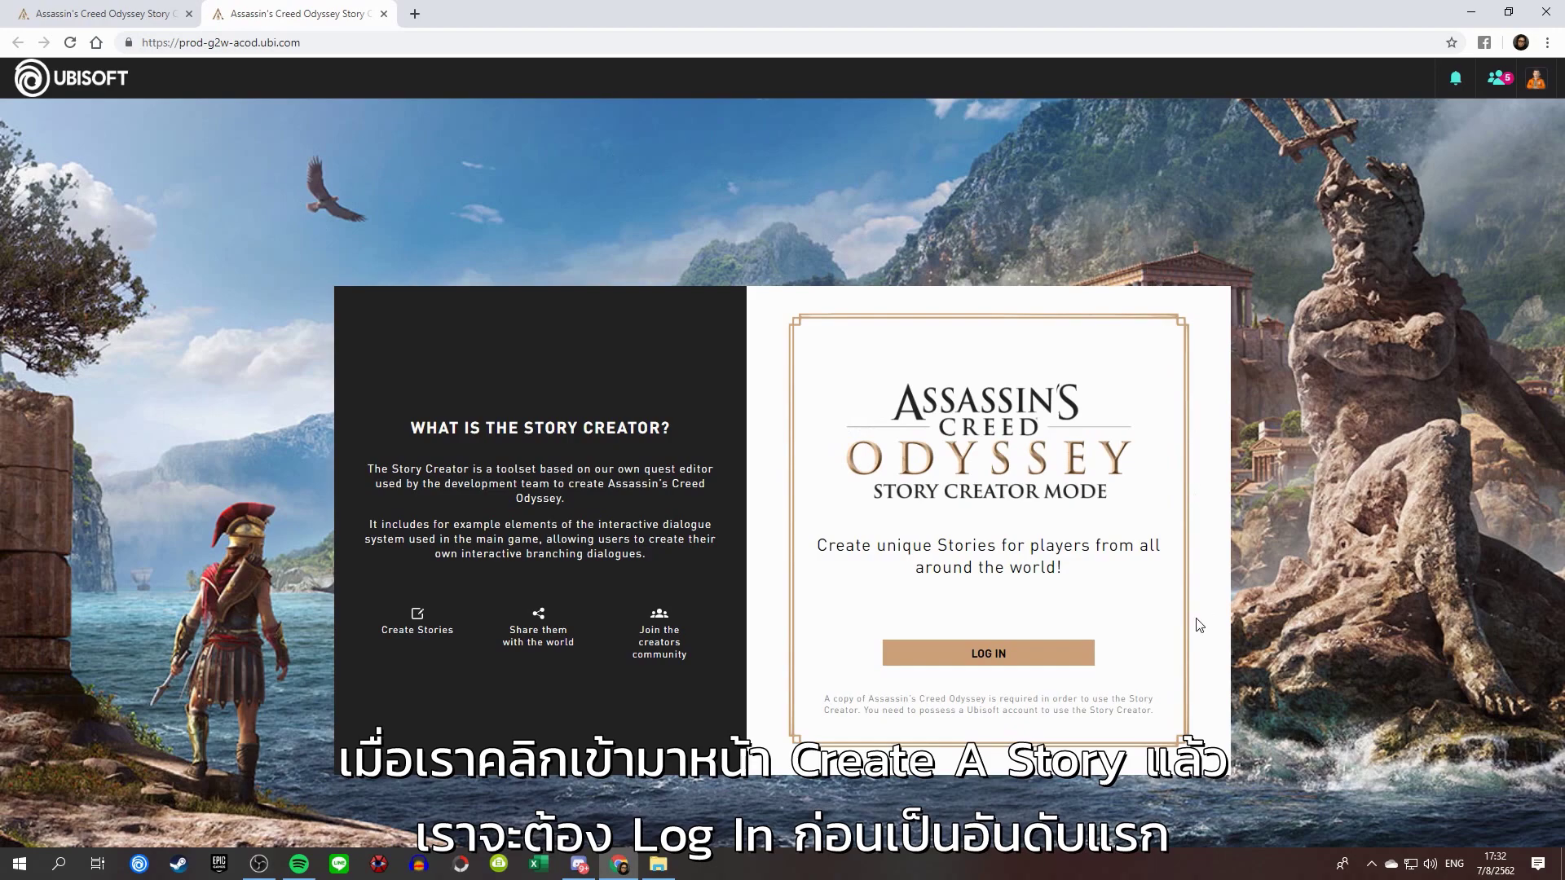
pyautogui.click(1039, 655)
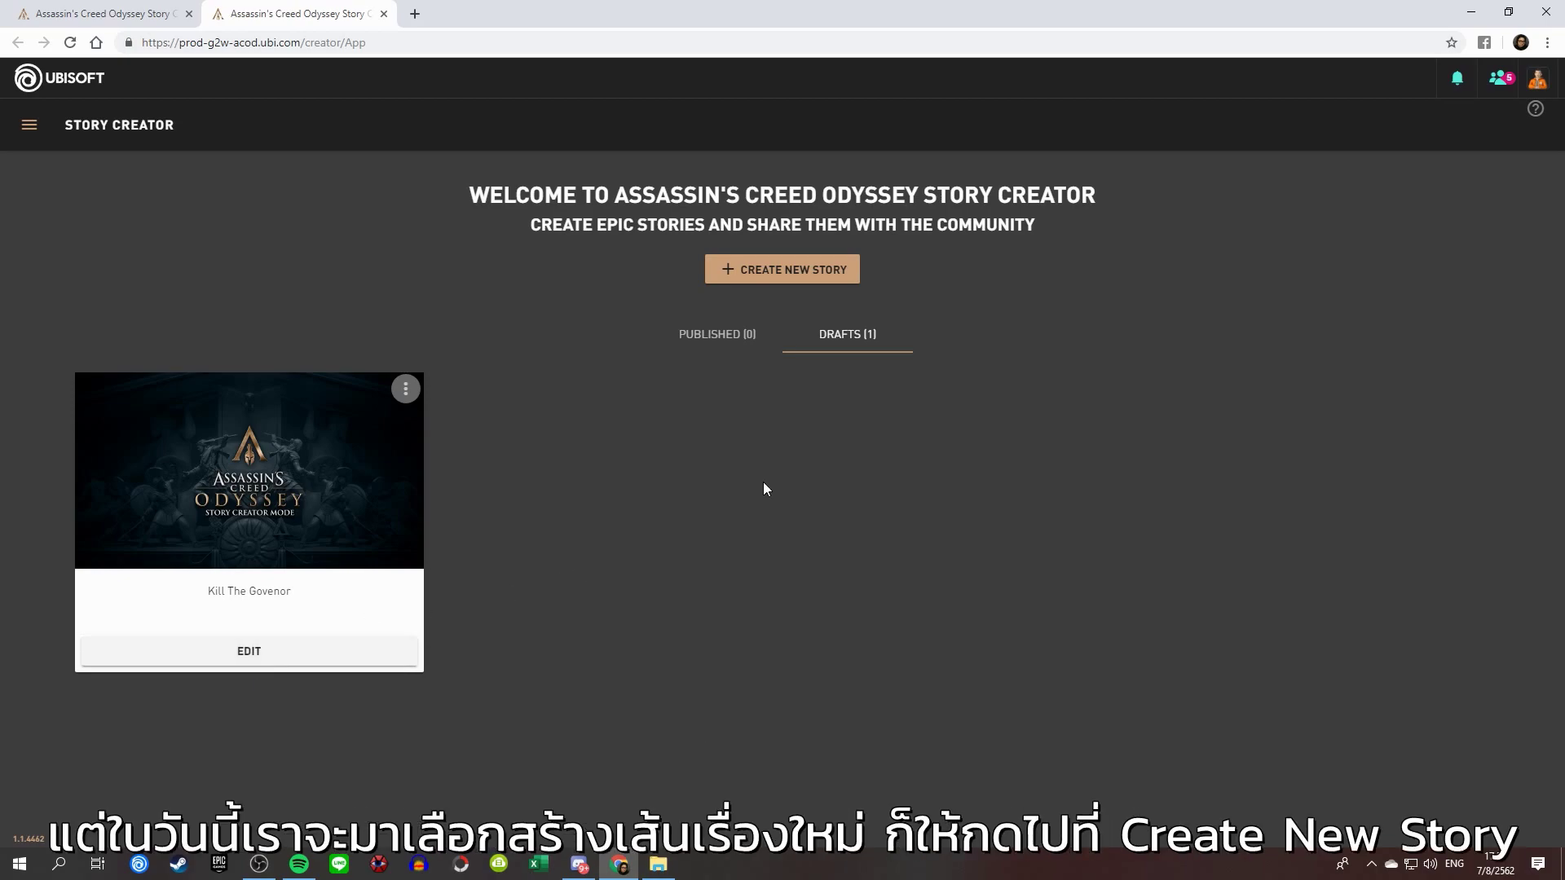
# - Create a new story and move the Story End node far from Story Start, keeping both at the same height
pyautogui.click(778, 281)
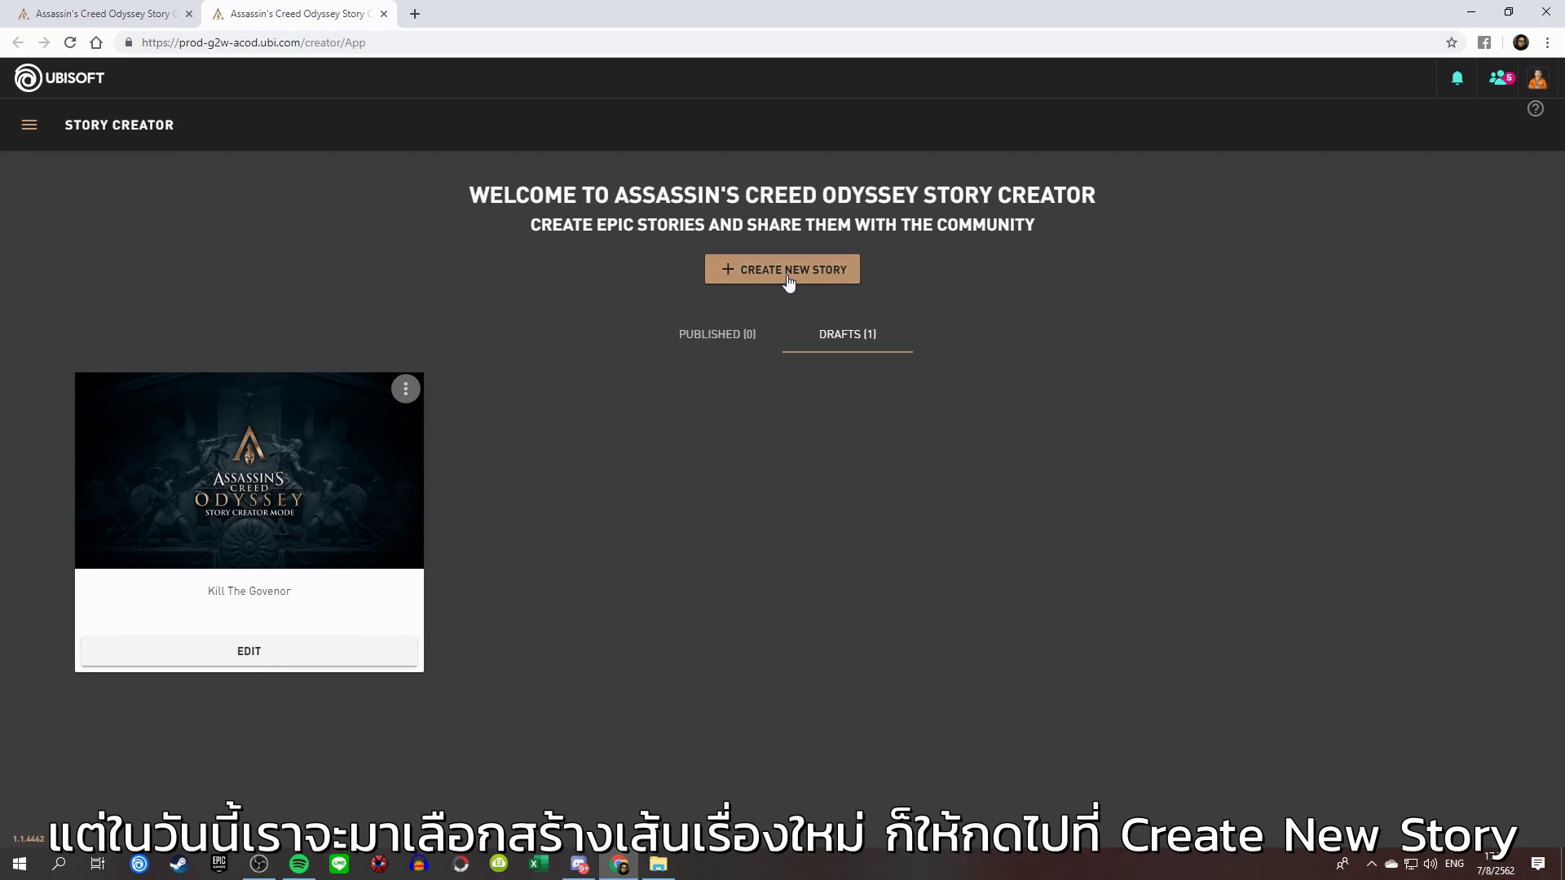
pyautogui.click(789, 281)
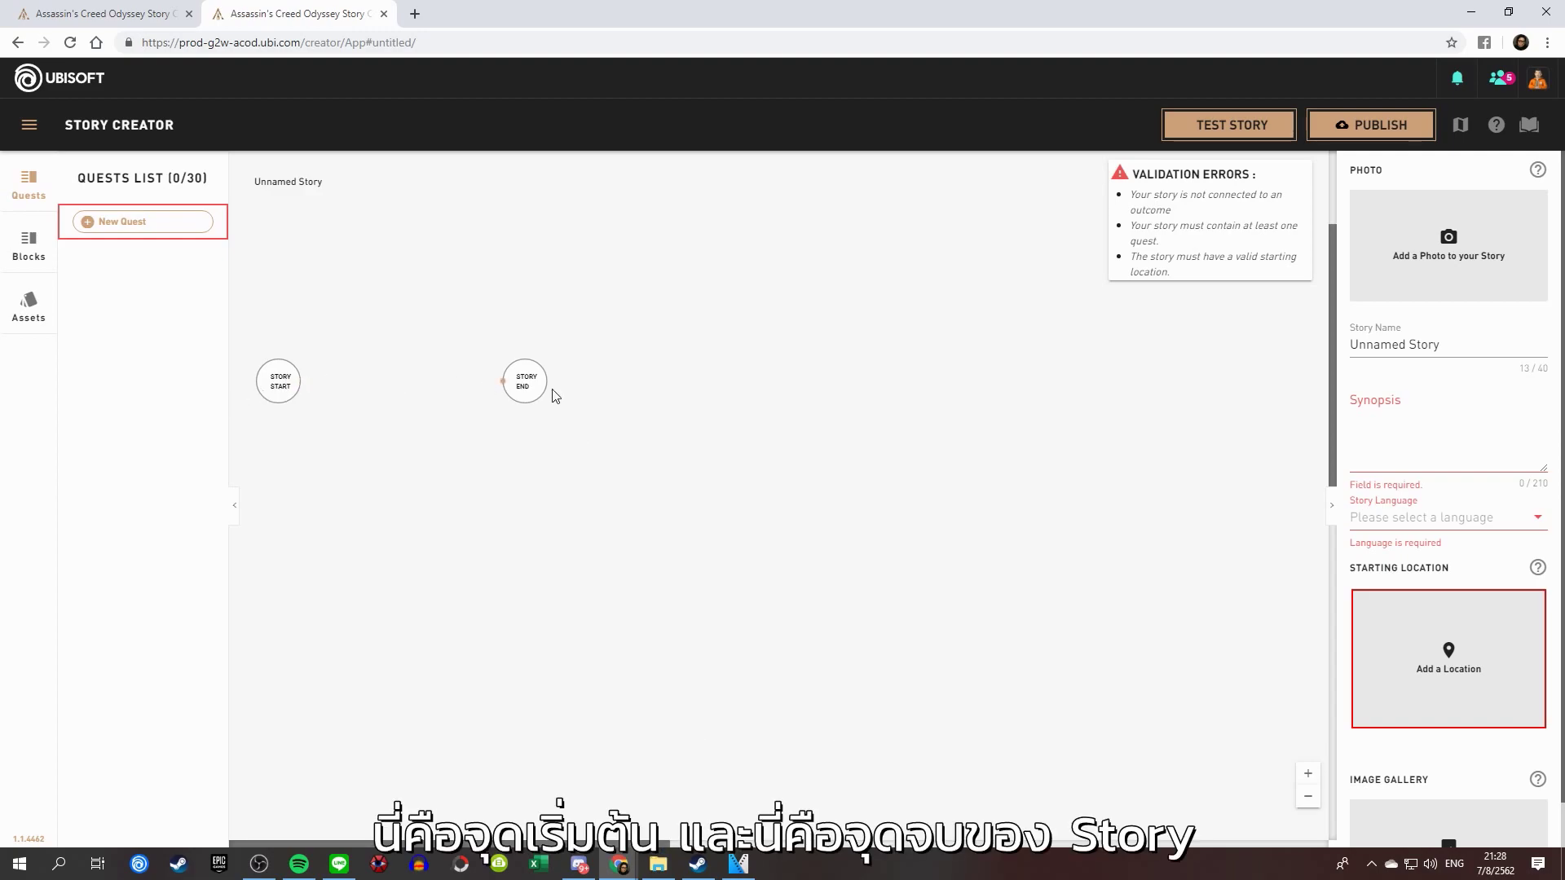
pyautogui.moveTo(525, 381); pyautogui.dragTo(1192, 381)
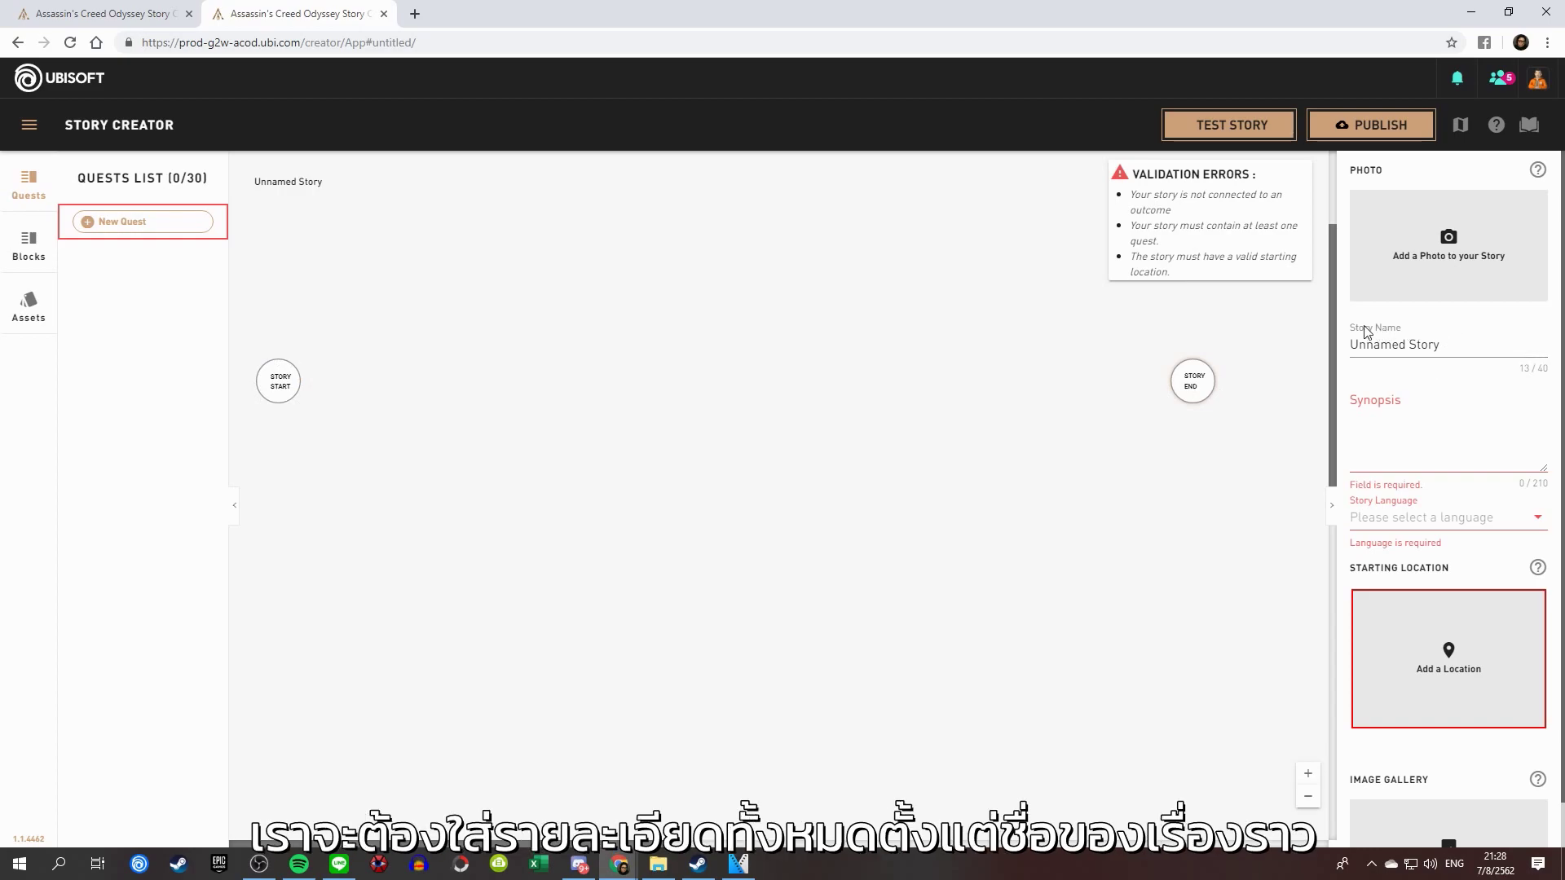
# - Name the story "Kill The Bandit" with the synopsis "There's a great bandit who roam the land and need to be take care of."
pyautogui.moveTo(1441, 345); pyautogui.dragTo(1345, 352)
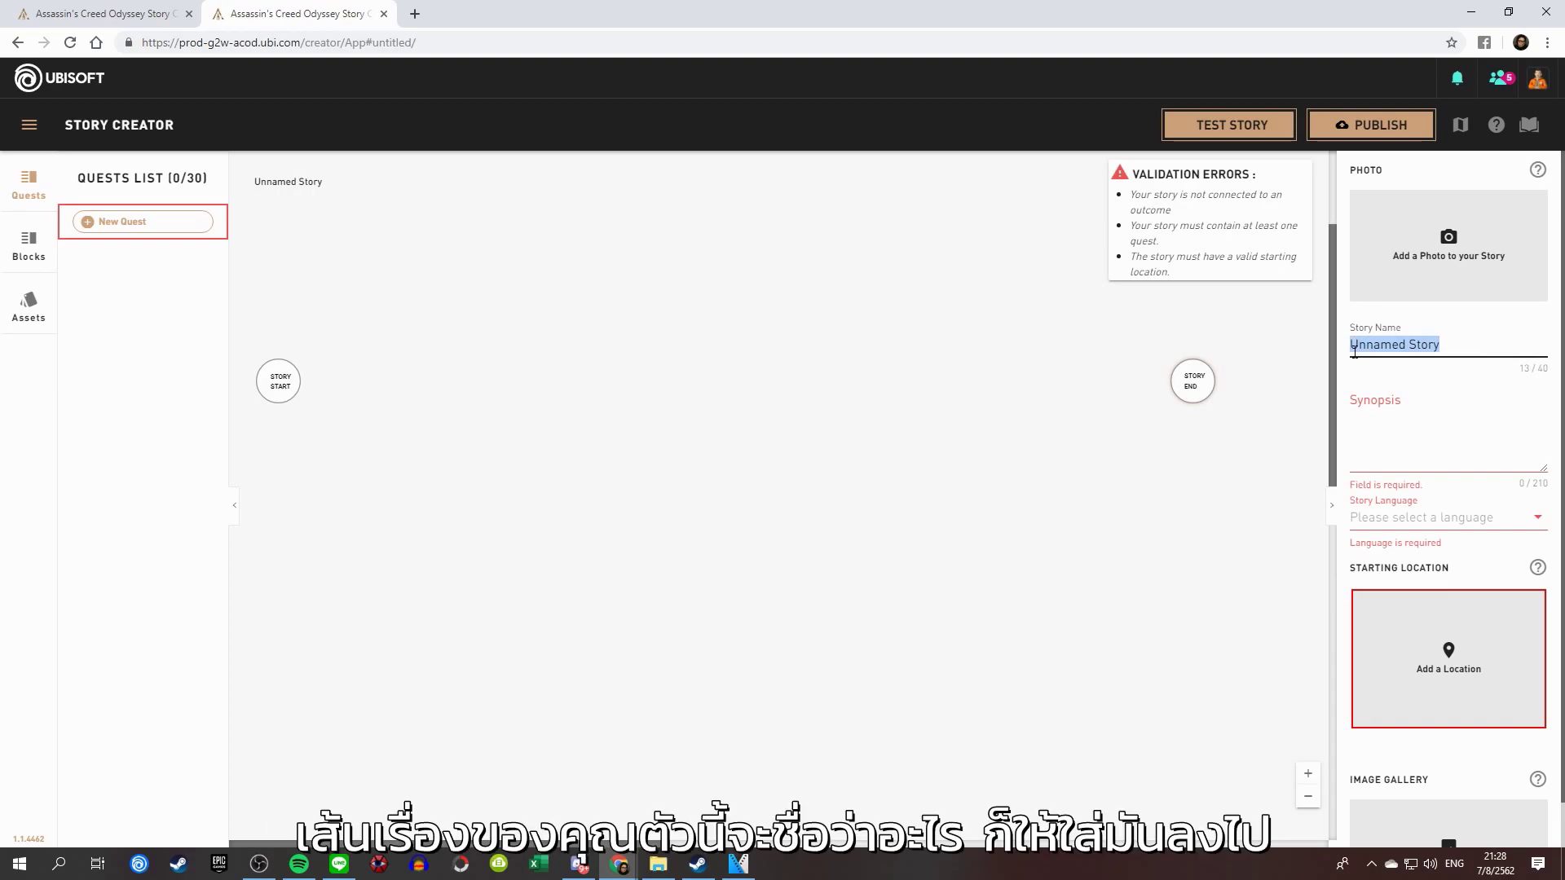
pyautogui.press('BackSpace')
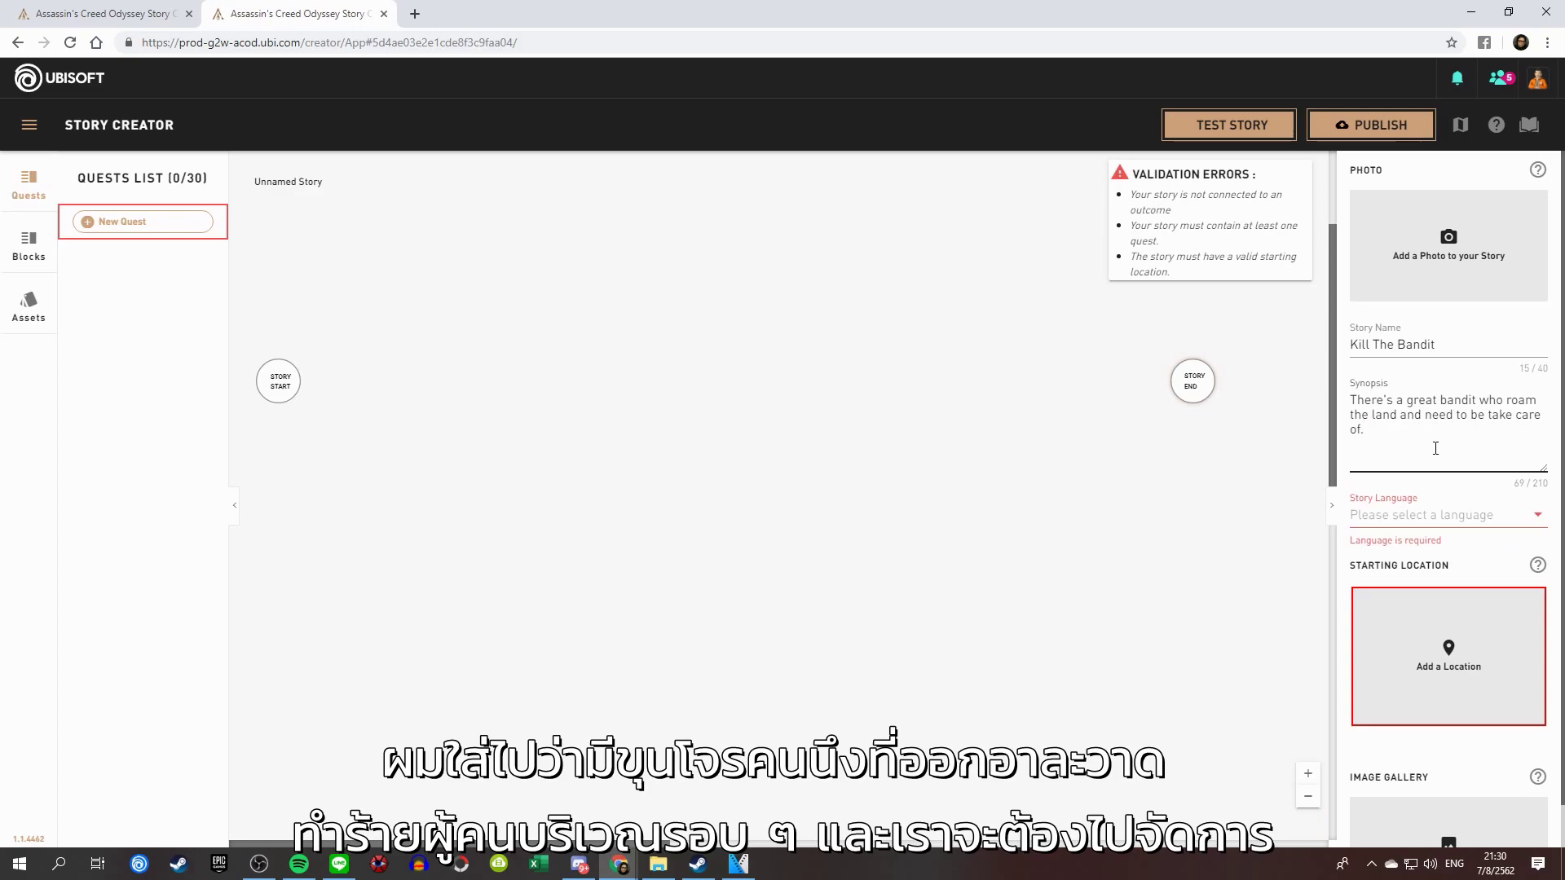
# - Set the story language to English and look through the other available languages
pyautogui.click(1542, 524)
pyautogui.click(1389, 528)
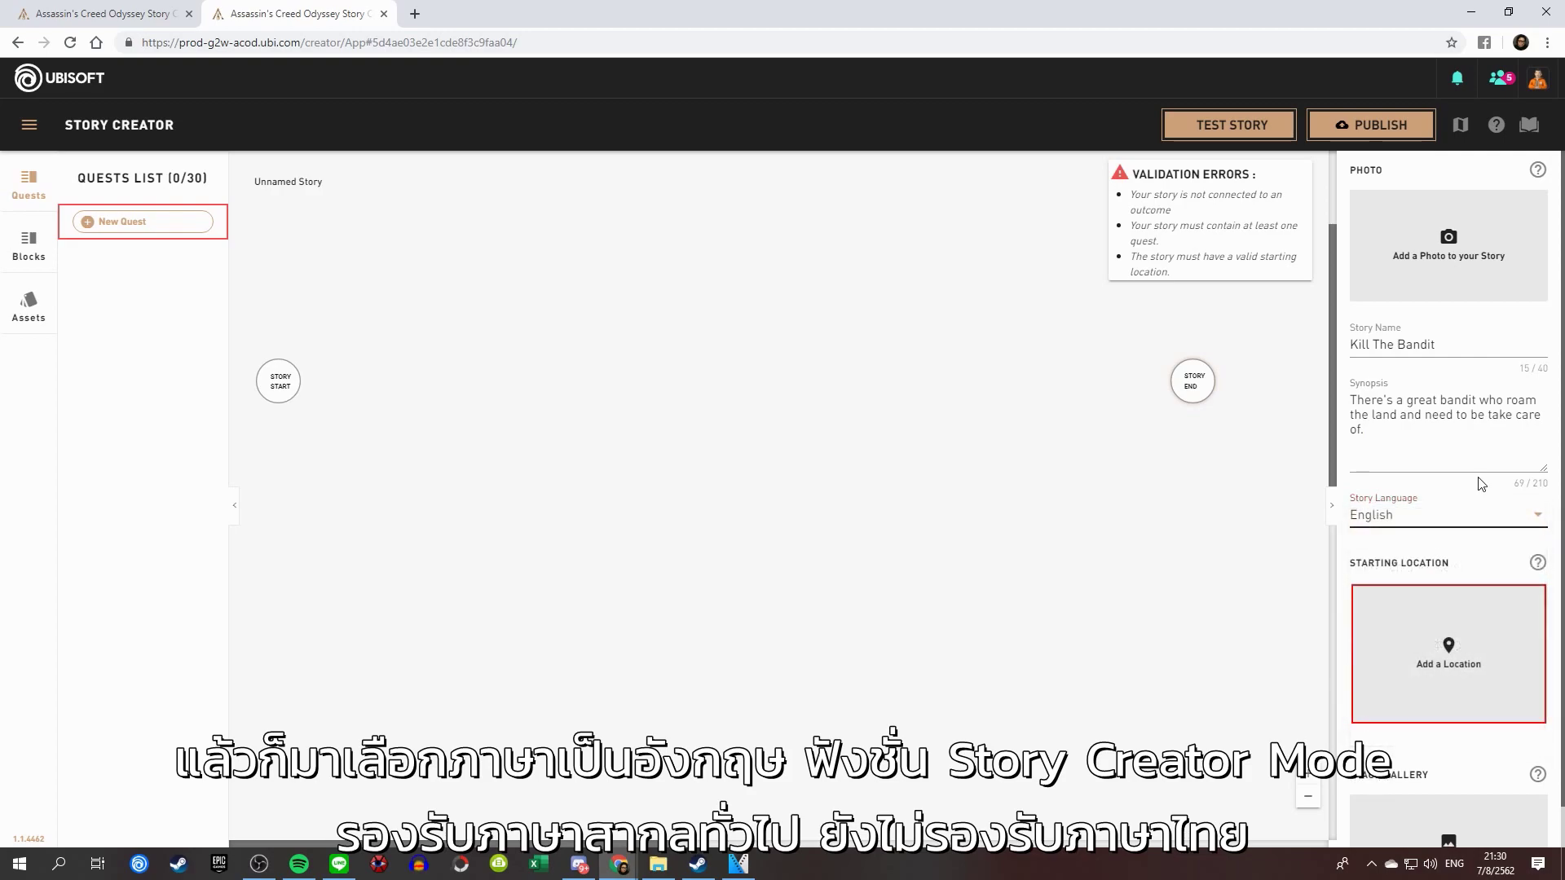
pyautogui.click(1496, 515)
pyautogui.scroll(-4, 1506, 553)
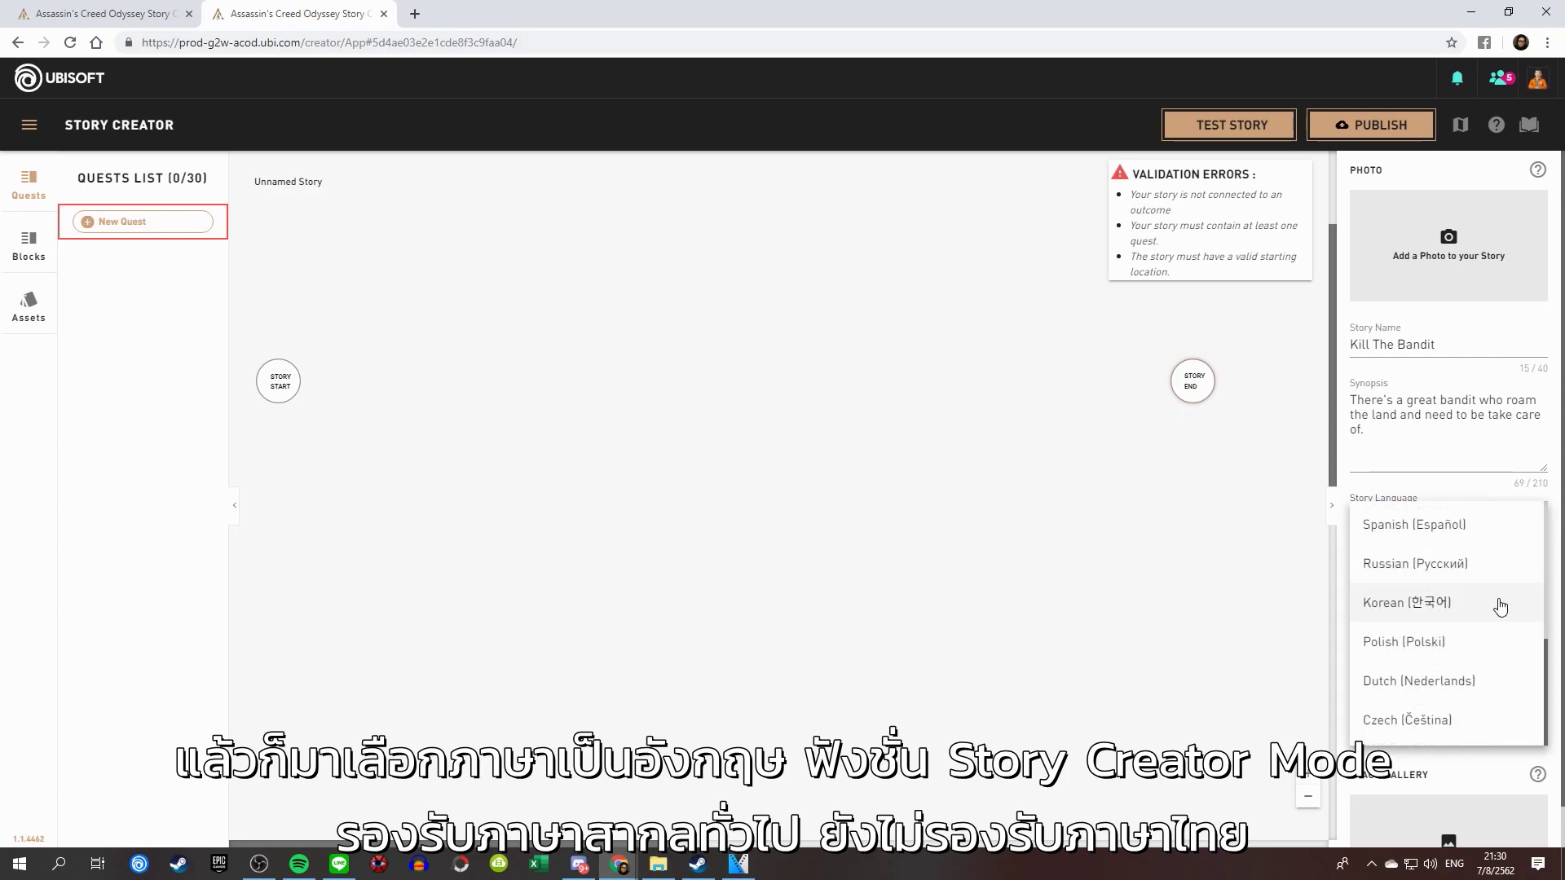
pyautogui.scroll(4, 1508, 611)
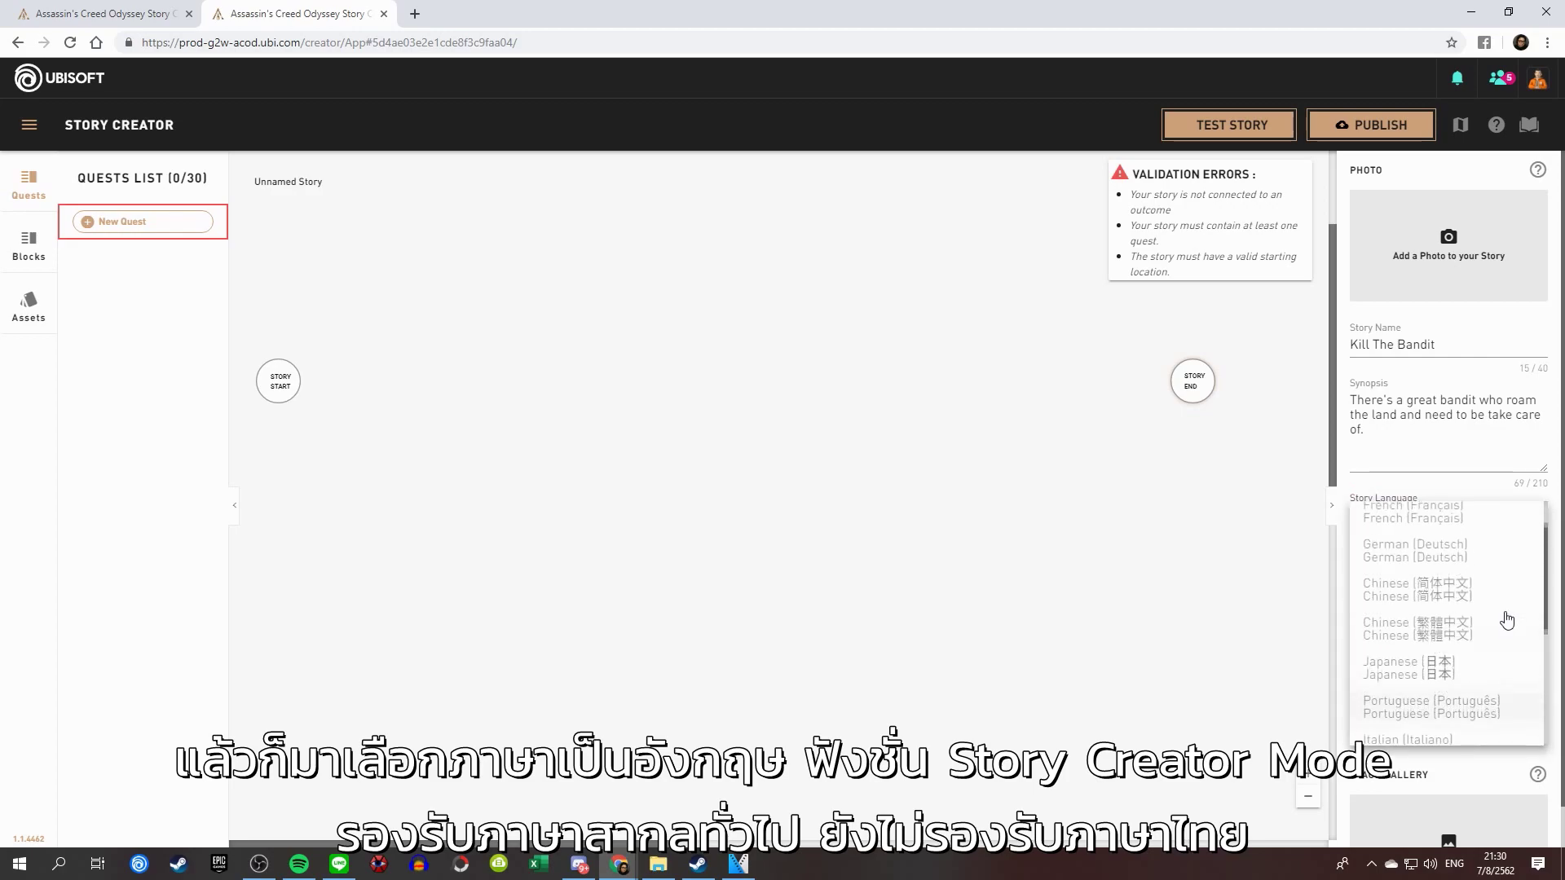
pyautogui.click(1558, 509)
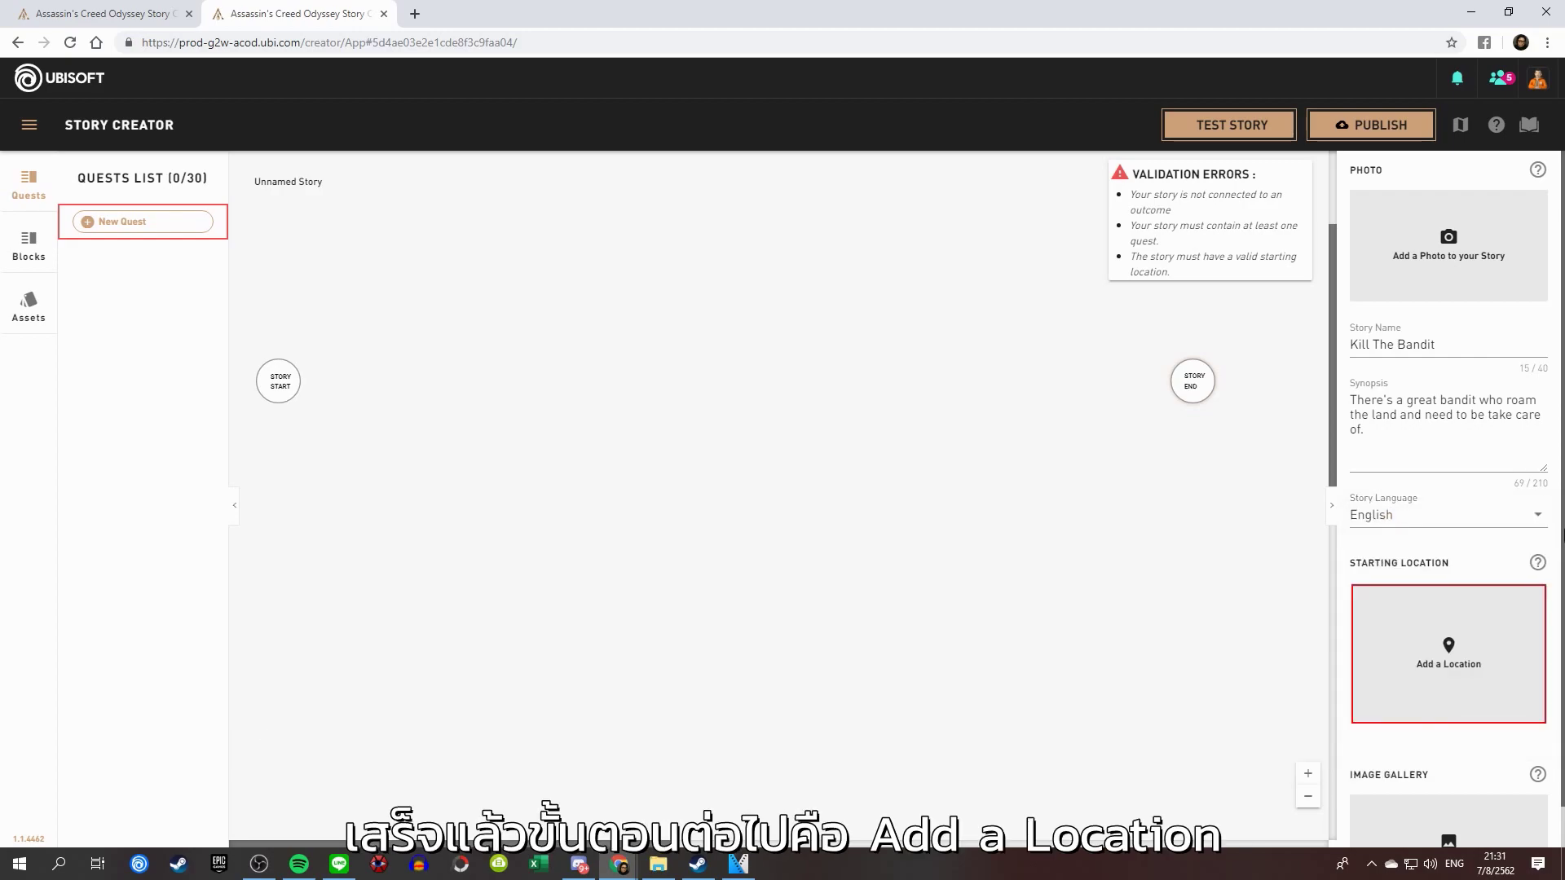
# - Set the story's starting location on the theatre's stage building, at about X -2988.75, Y -2265.54
pyautogui.click(1469, 645)
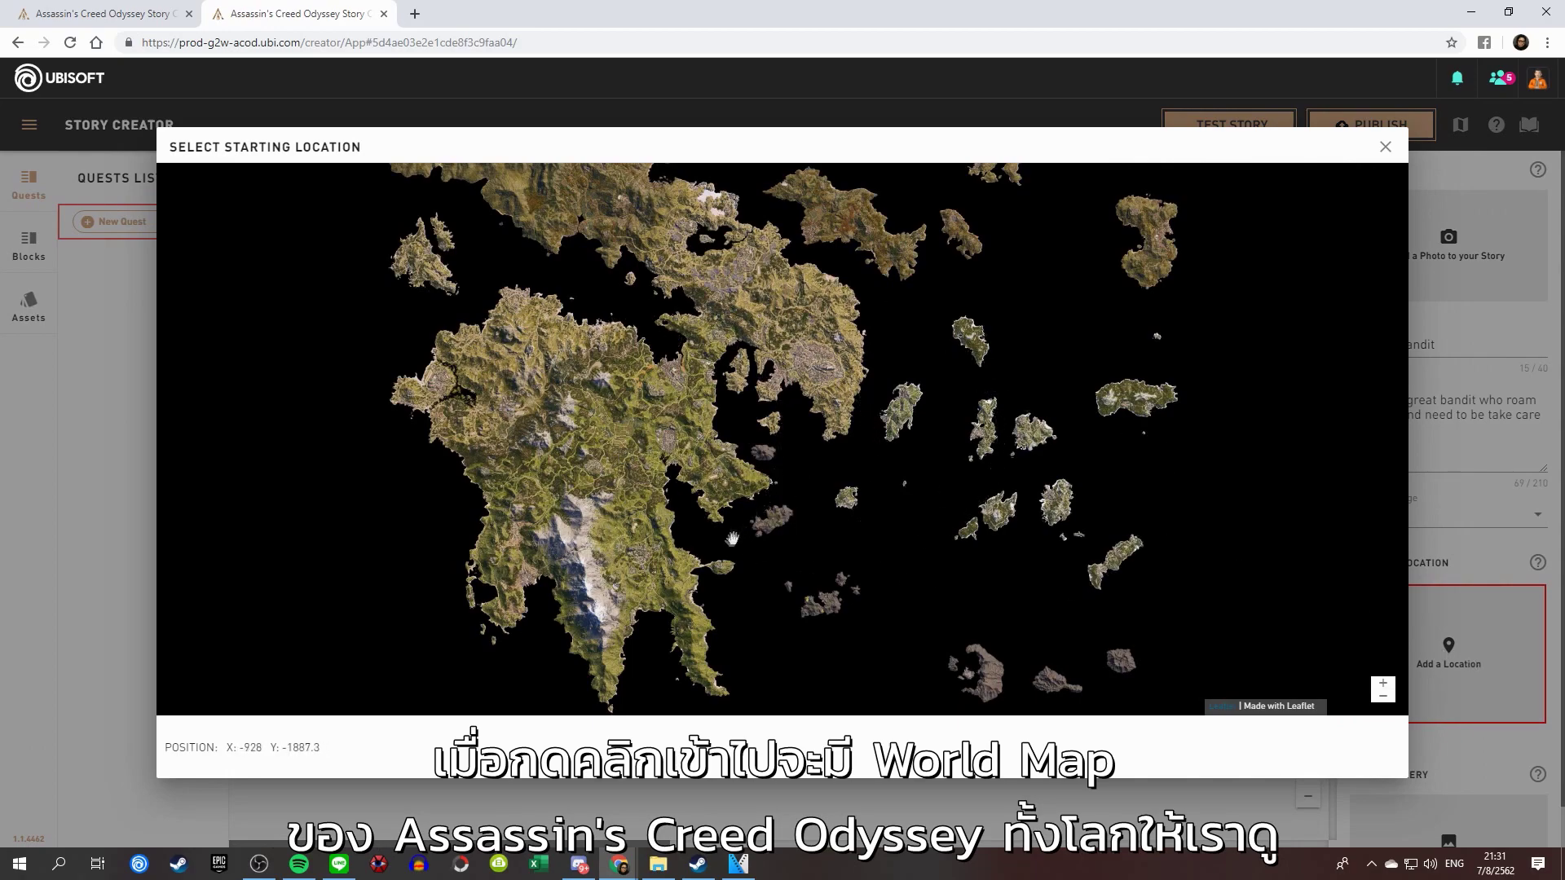
pyautogui.scroll(1, 671, 563)
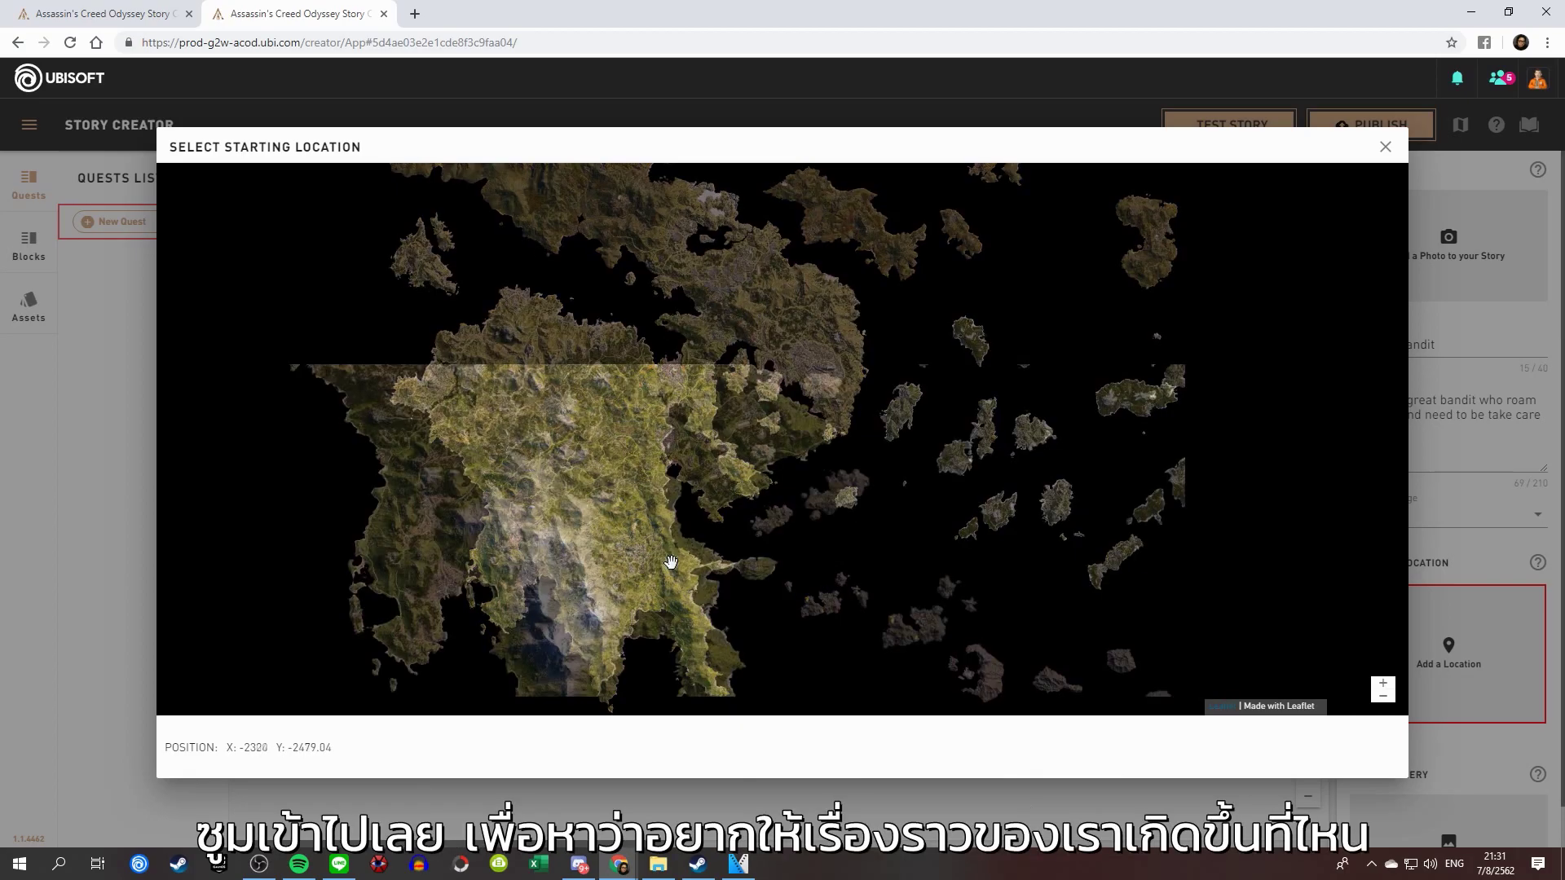
pyautogui.scroll(3, 670, 562)
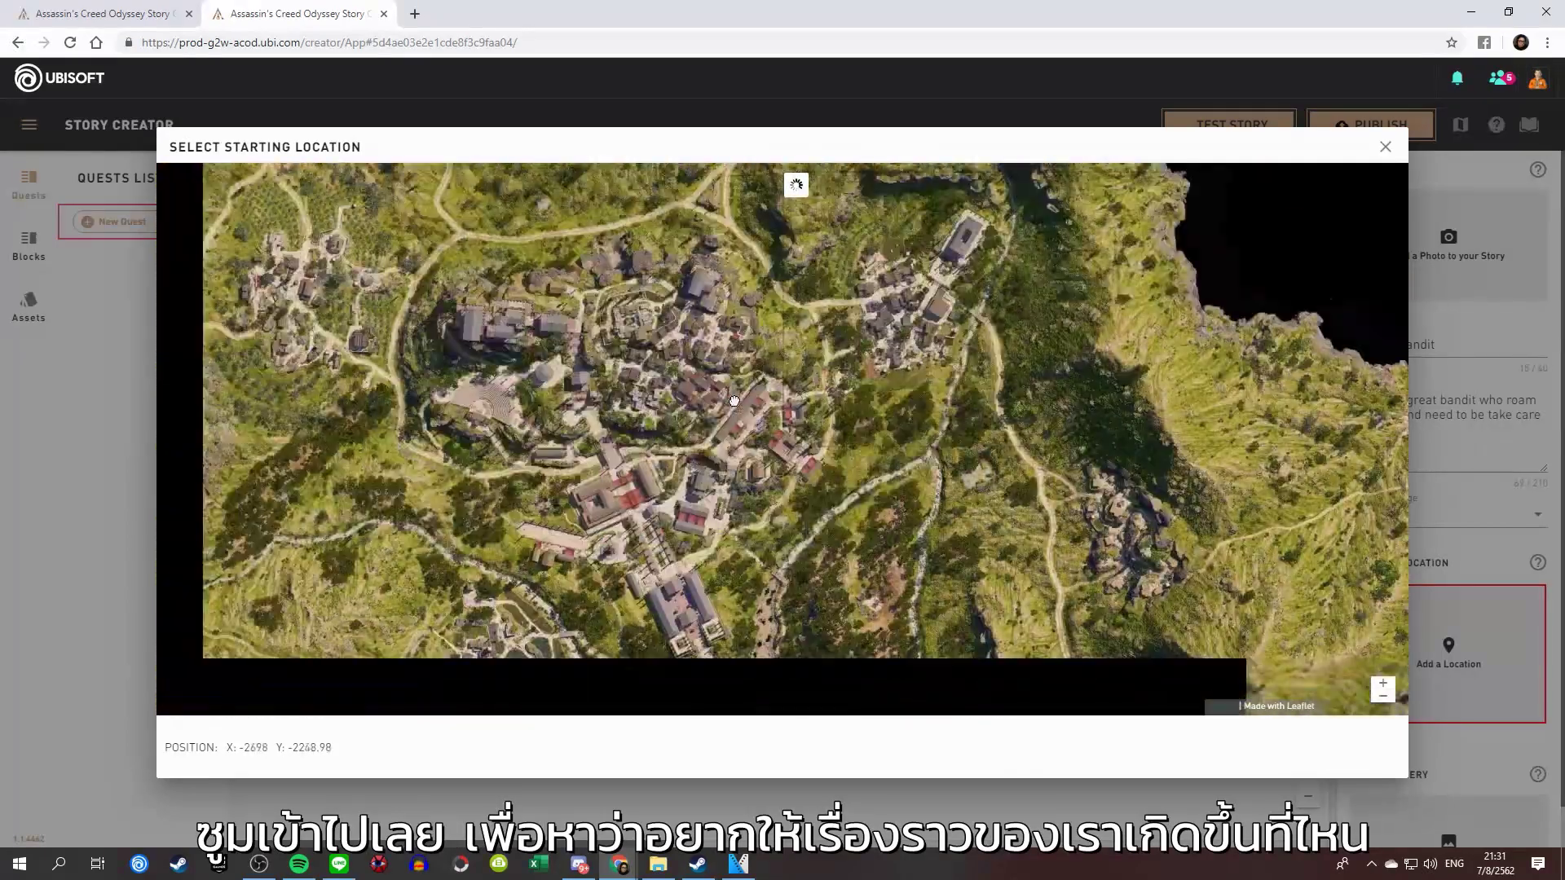
pyautogui.scroll(2, 683, 501)
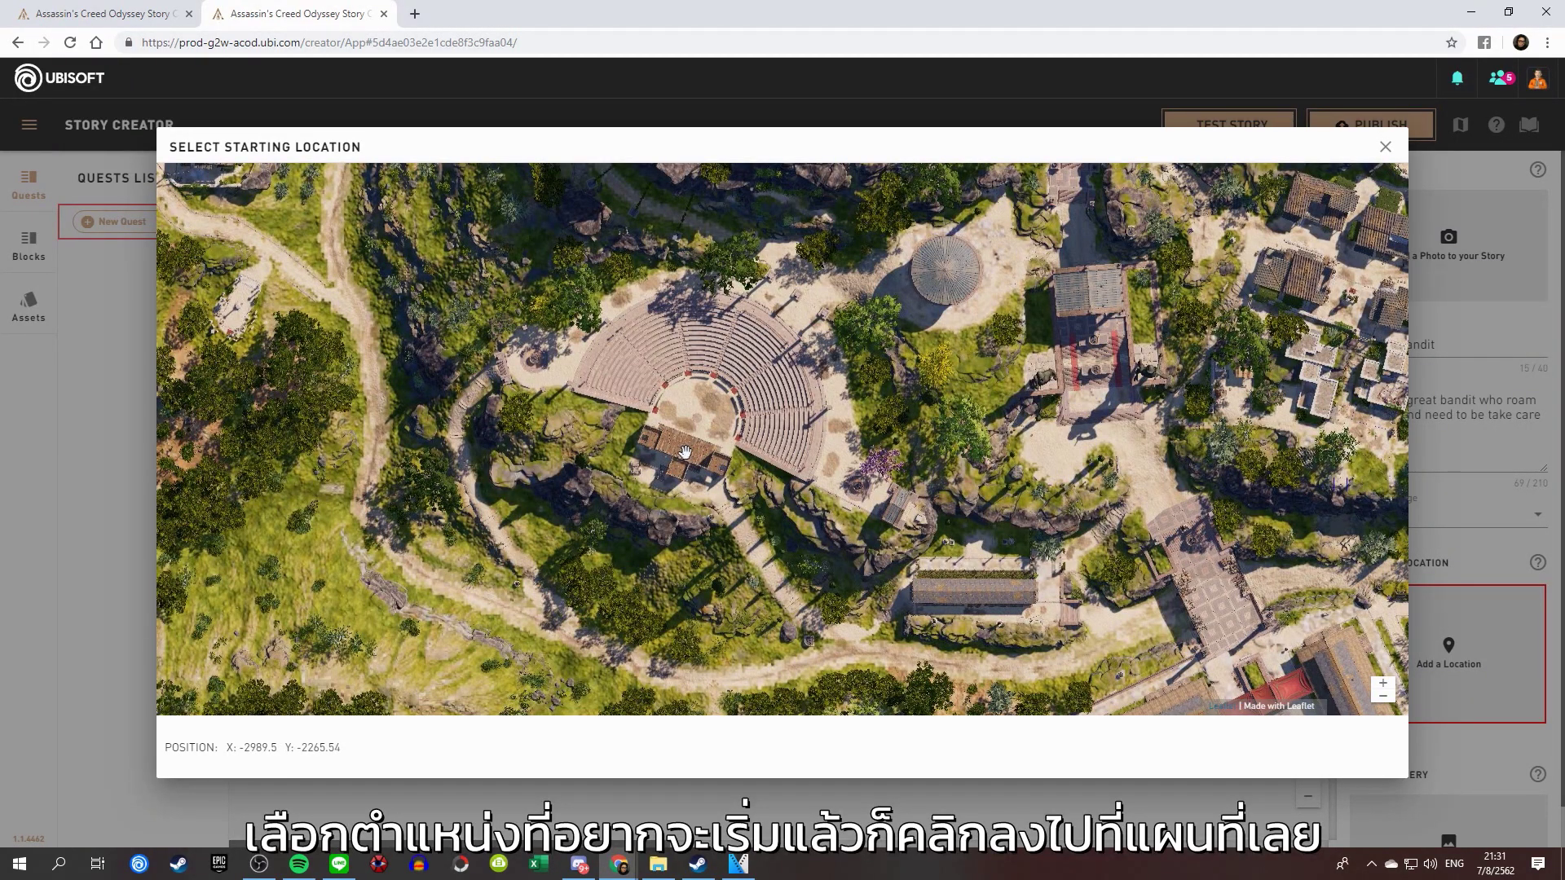
pyautogui.click(686, 454)
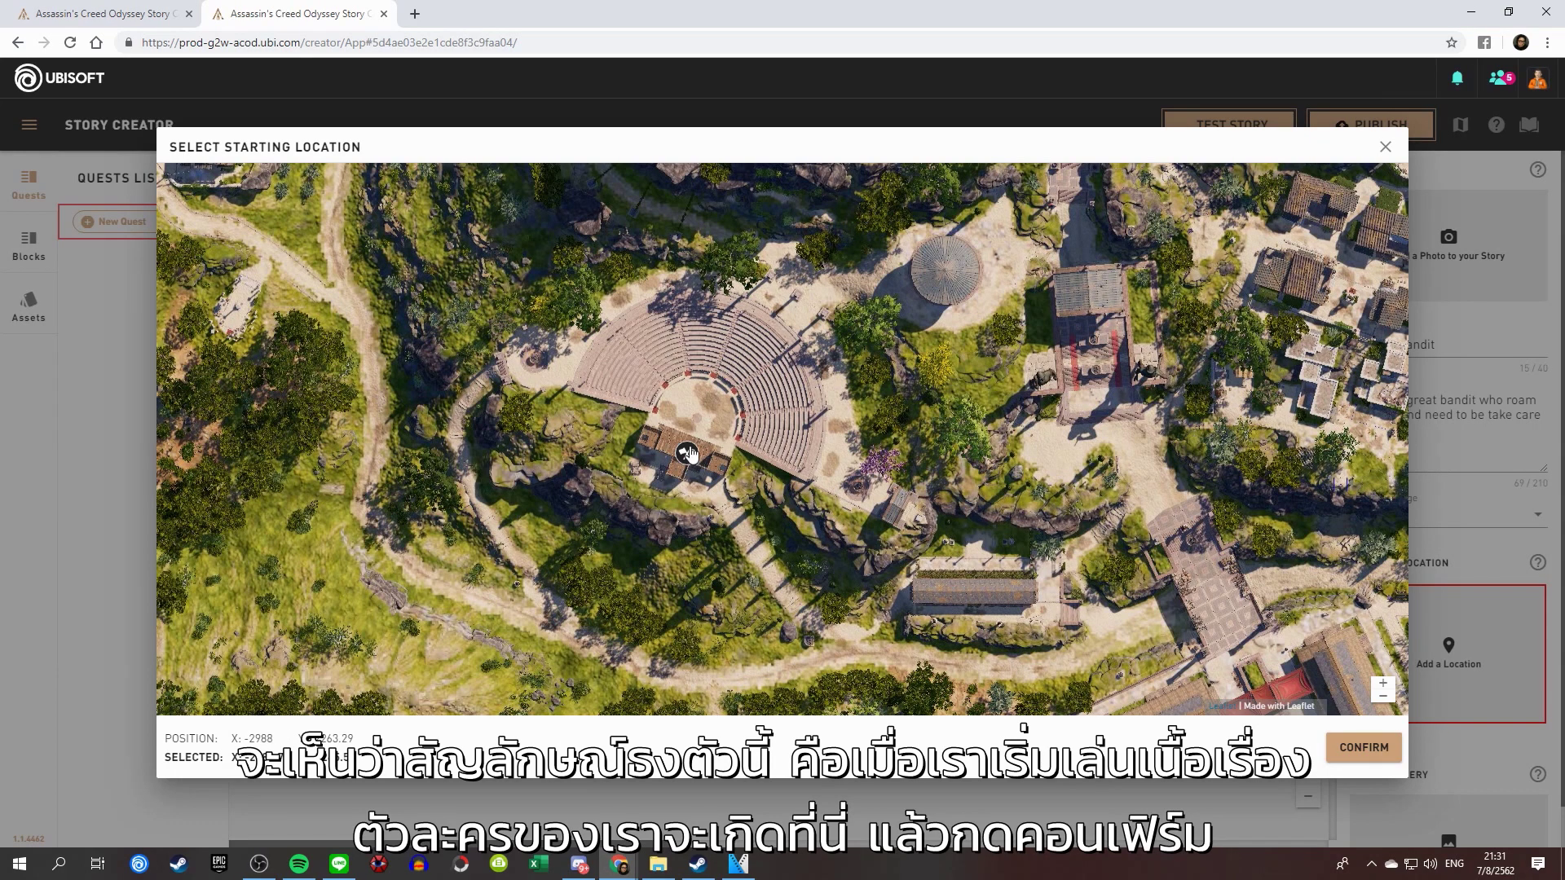
pyautogui.click(1366, 750)
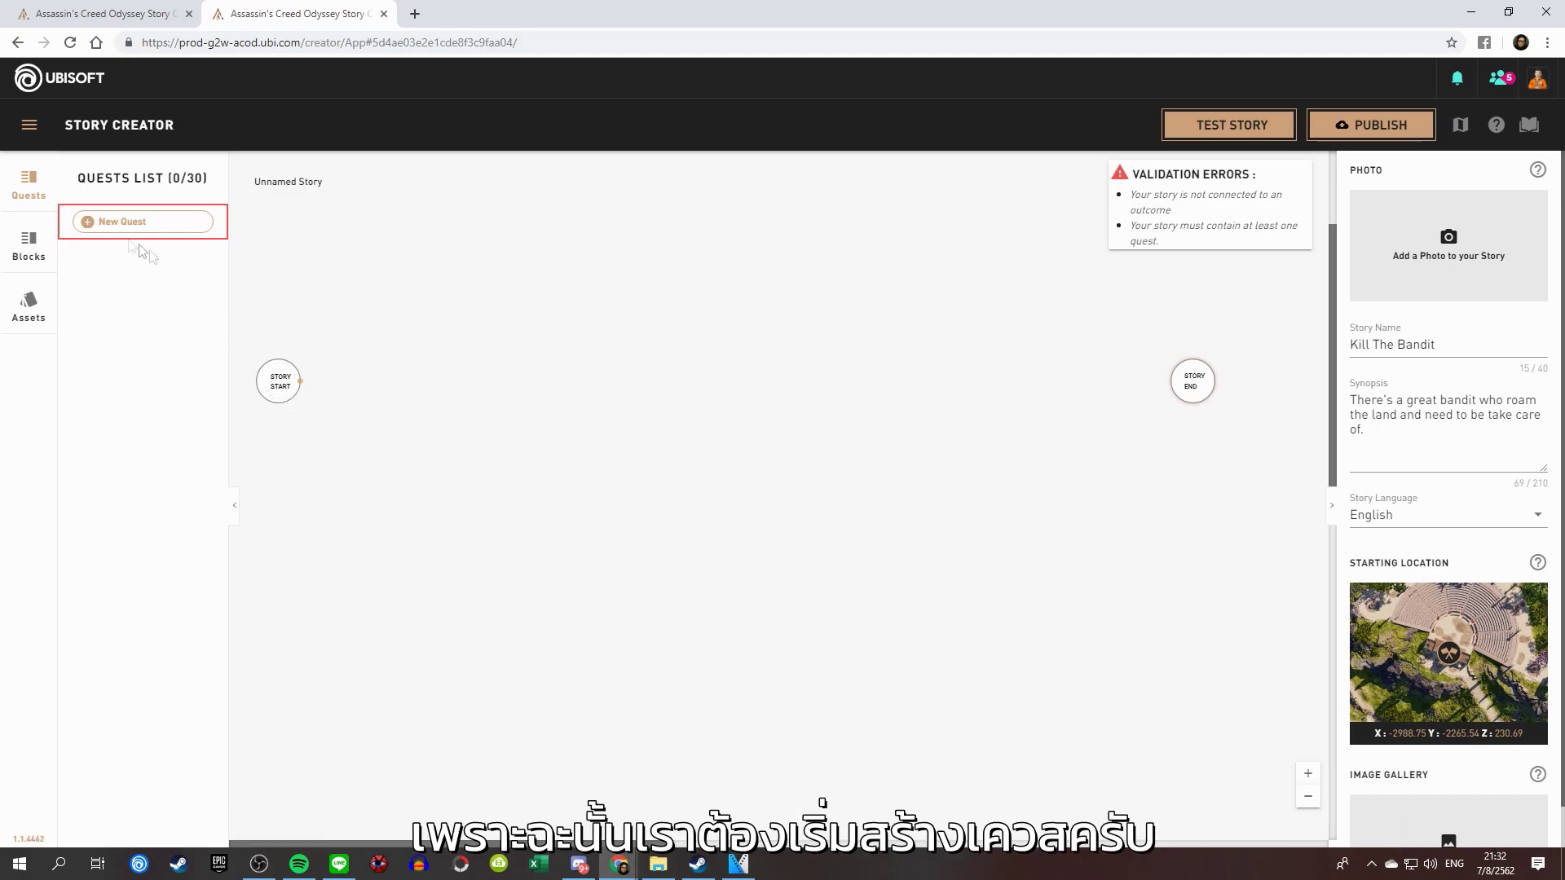
# - Create a new quest, place it beside Story Start and connect Story Start to the quest's Activate input
pyautogui.click(120, 226)
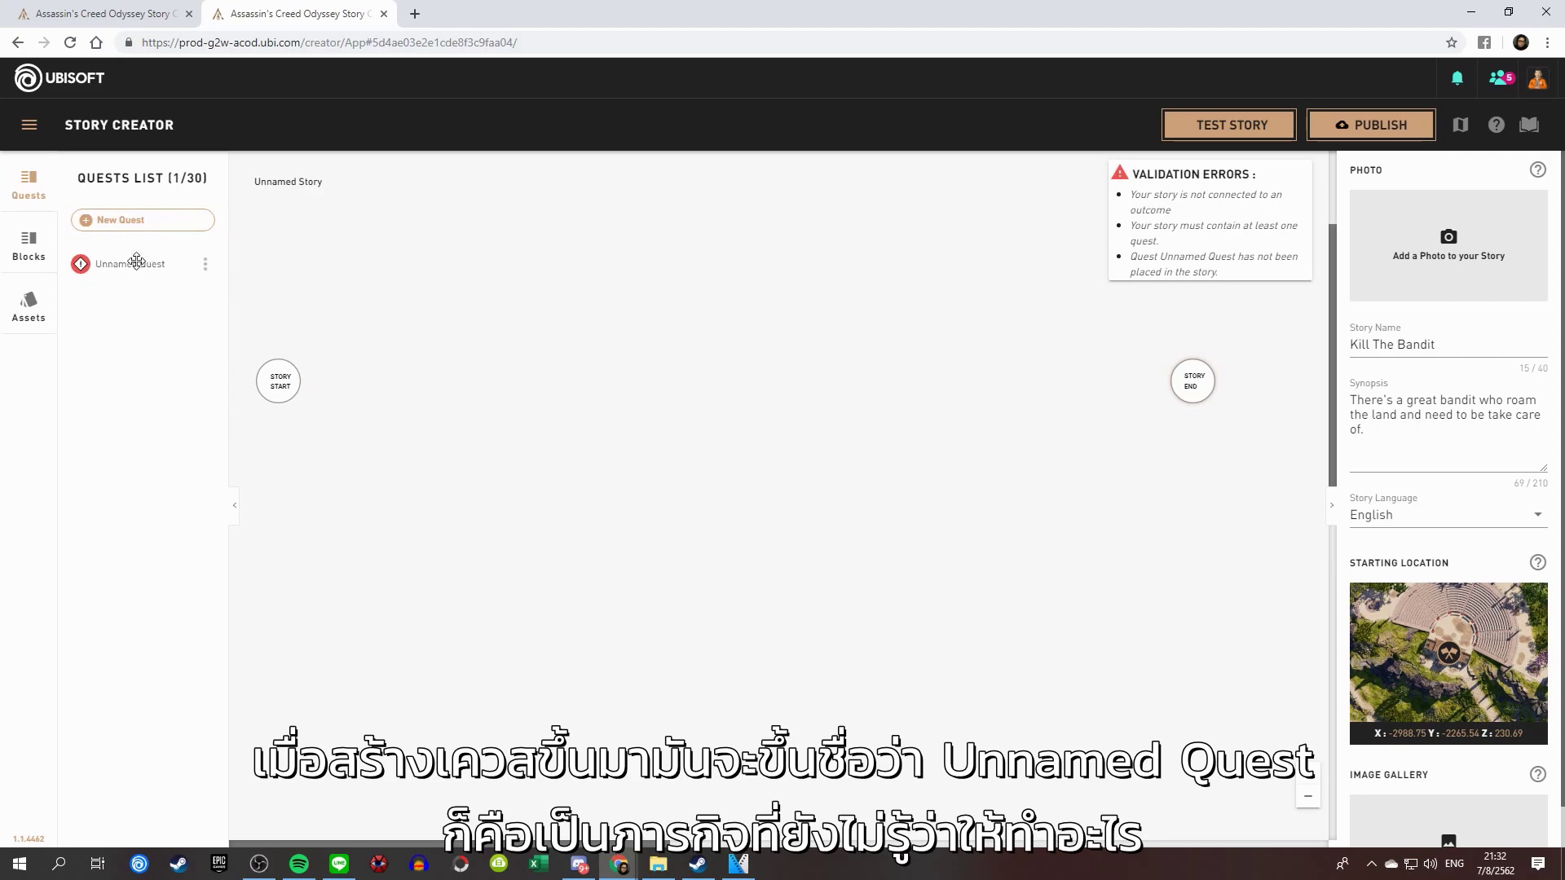
pyautogui.moveTo(108, 262); pyautogui.dragTo(424, 373)
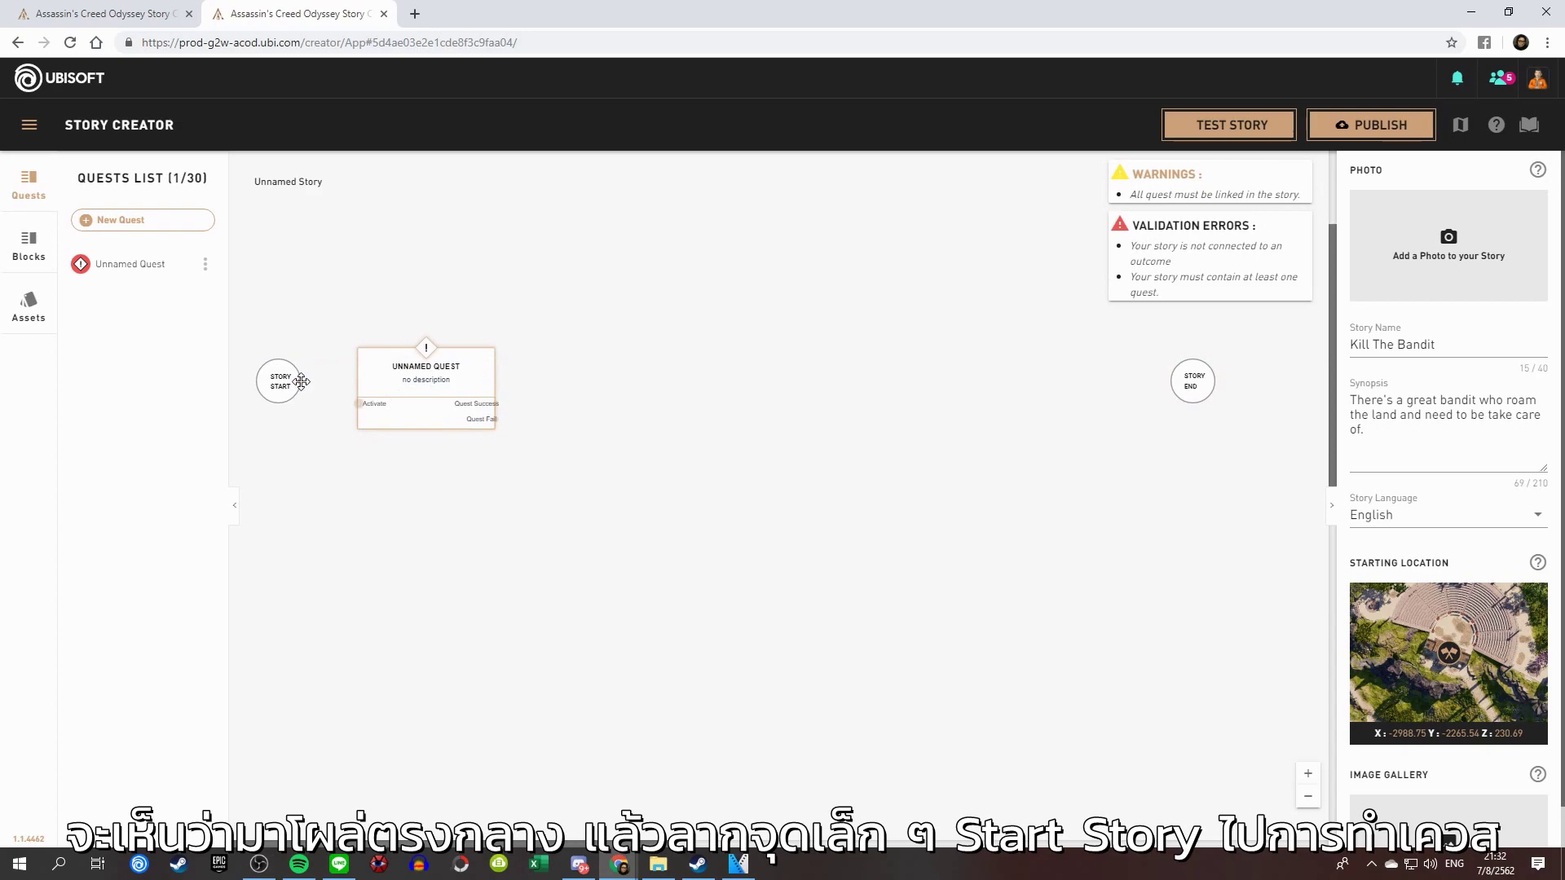
pyautogui.moveTo(302, 381); pyautogui.dragTo(441, 366)
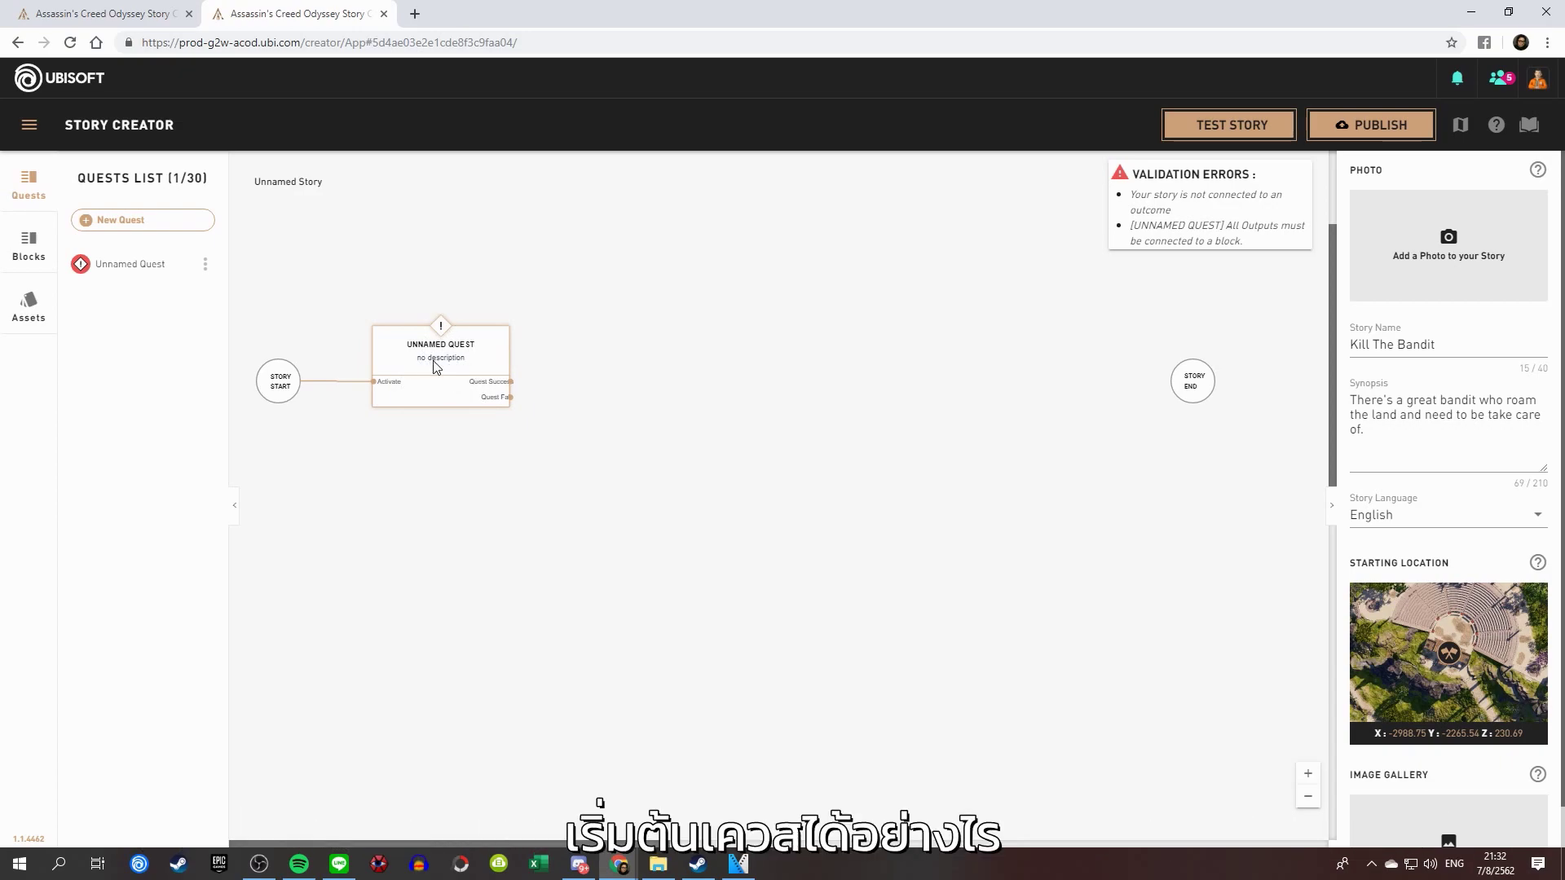
# - Open the unnamed quest for editing and place a Talk quest starter block beside Quest Start
pyautogui.doubleClick(436, 367)
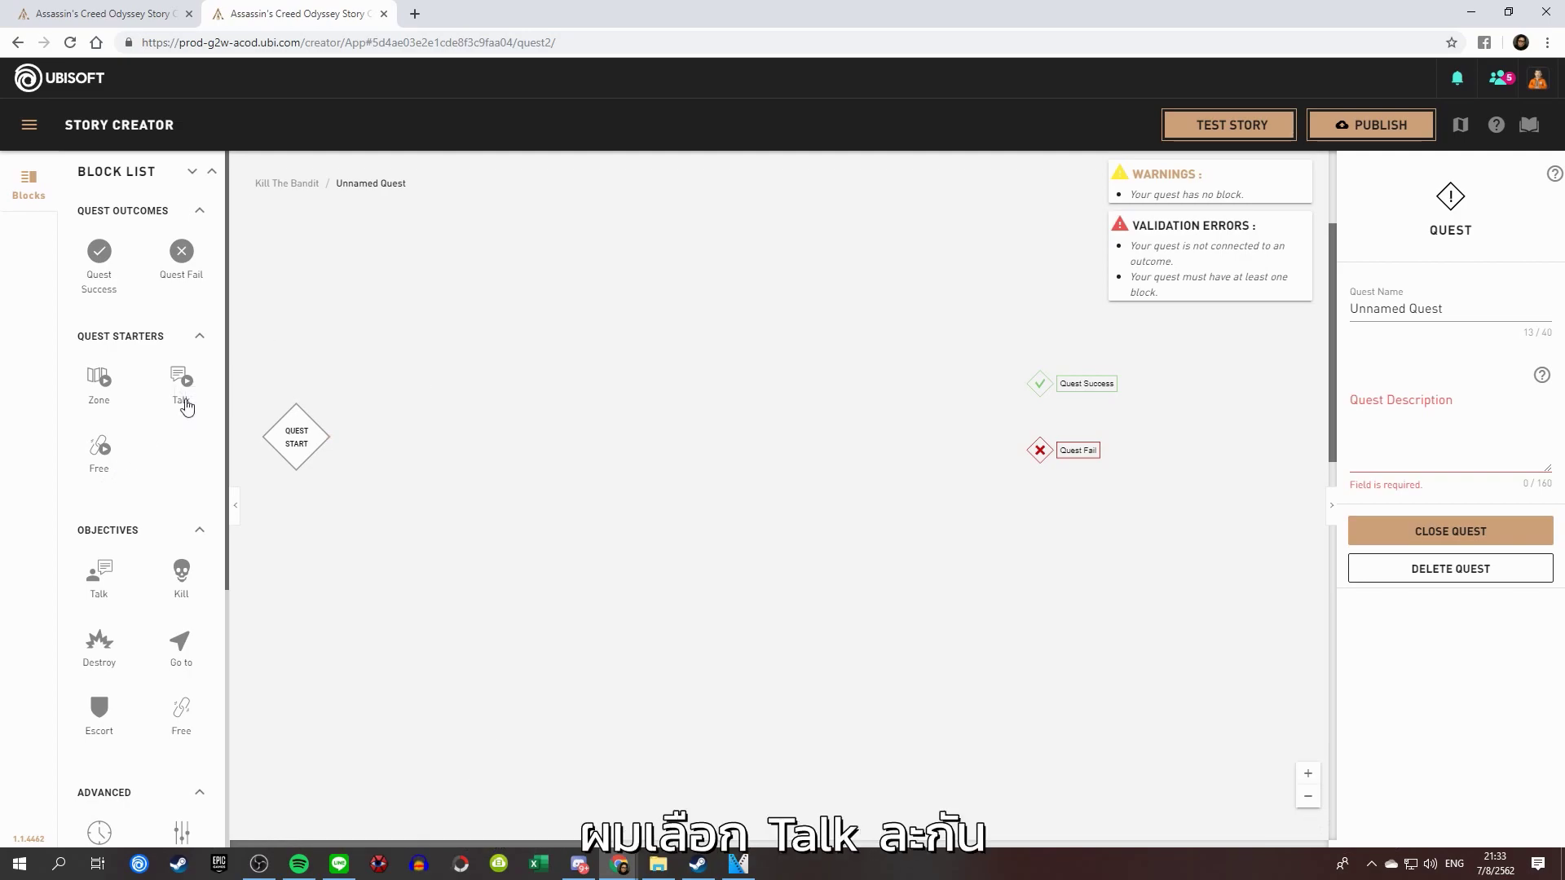
pyautogui.moveTo(192, 426); pyautogui.dragTo(489, 437)
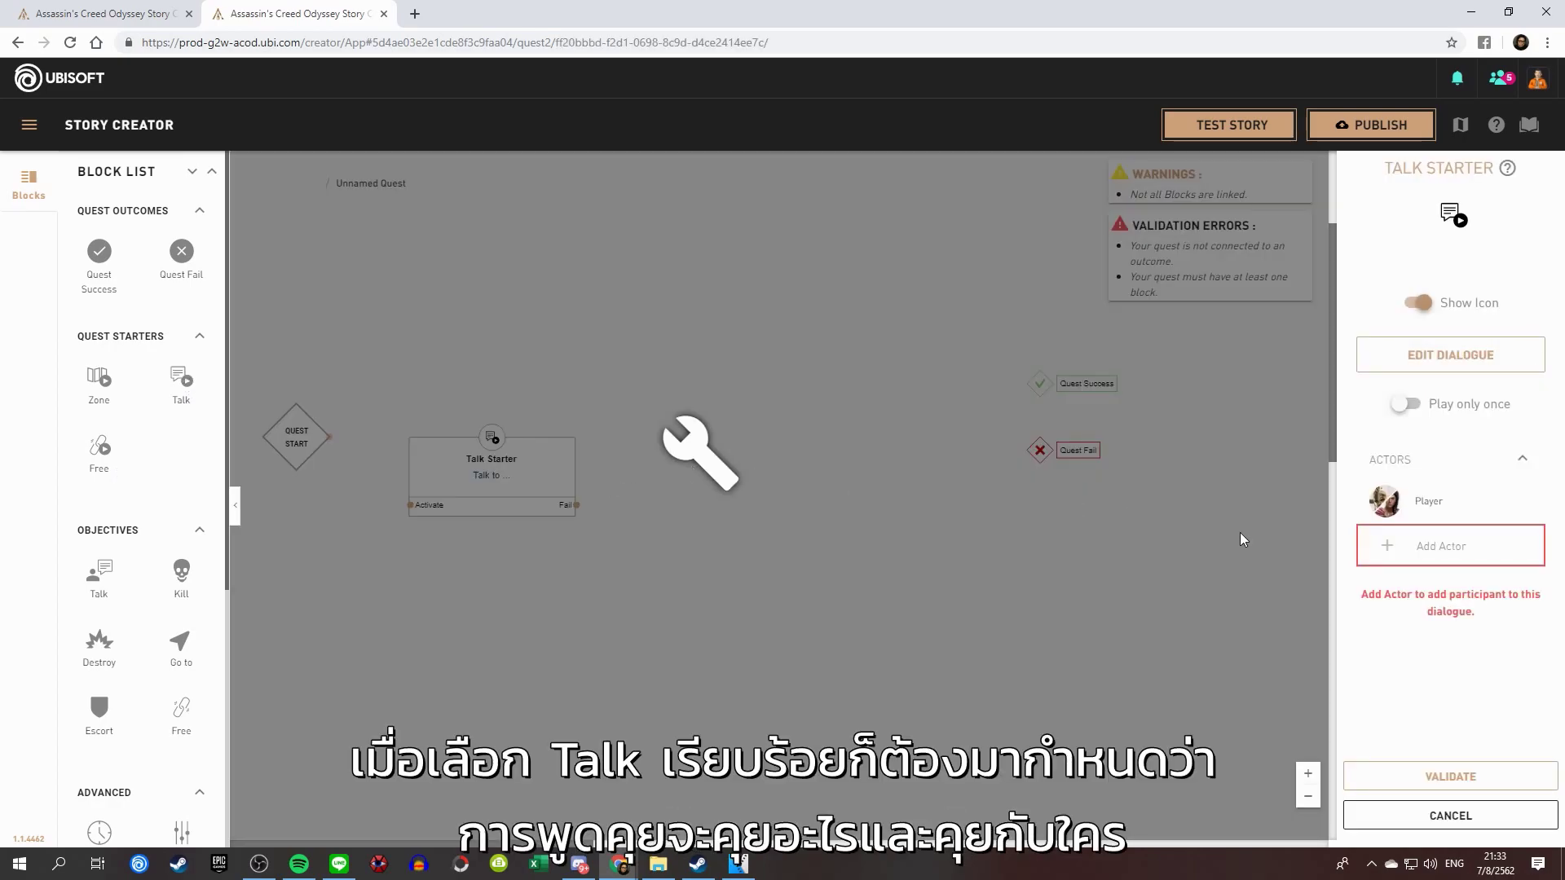
# - Add an actor to the Talk Starter, browsing the characters and choosing the generic NPC Male Middle Class 2
pyautogui.click(1443, 556)
pyautogui.click(1449, 557)
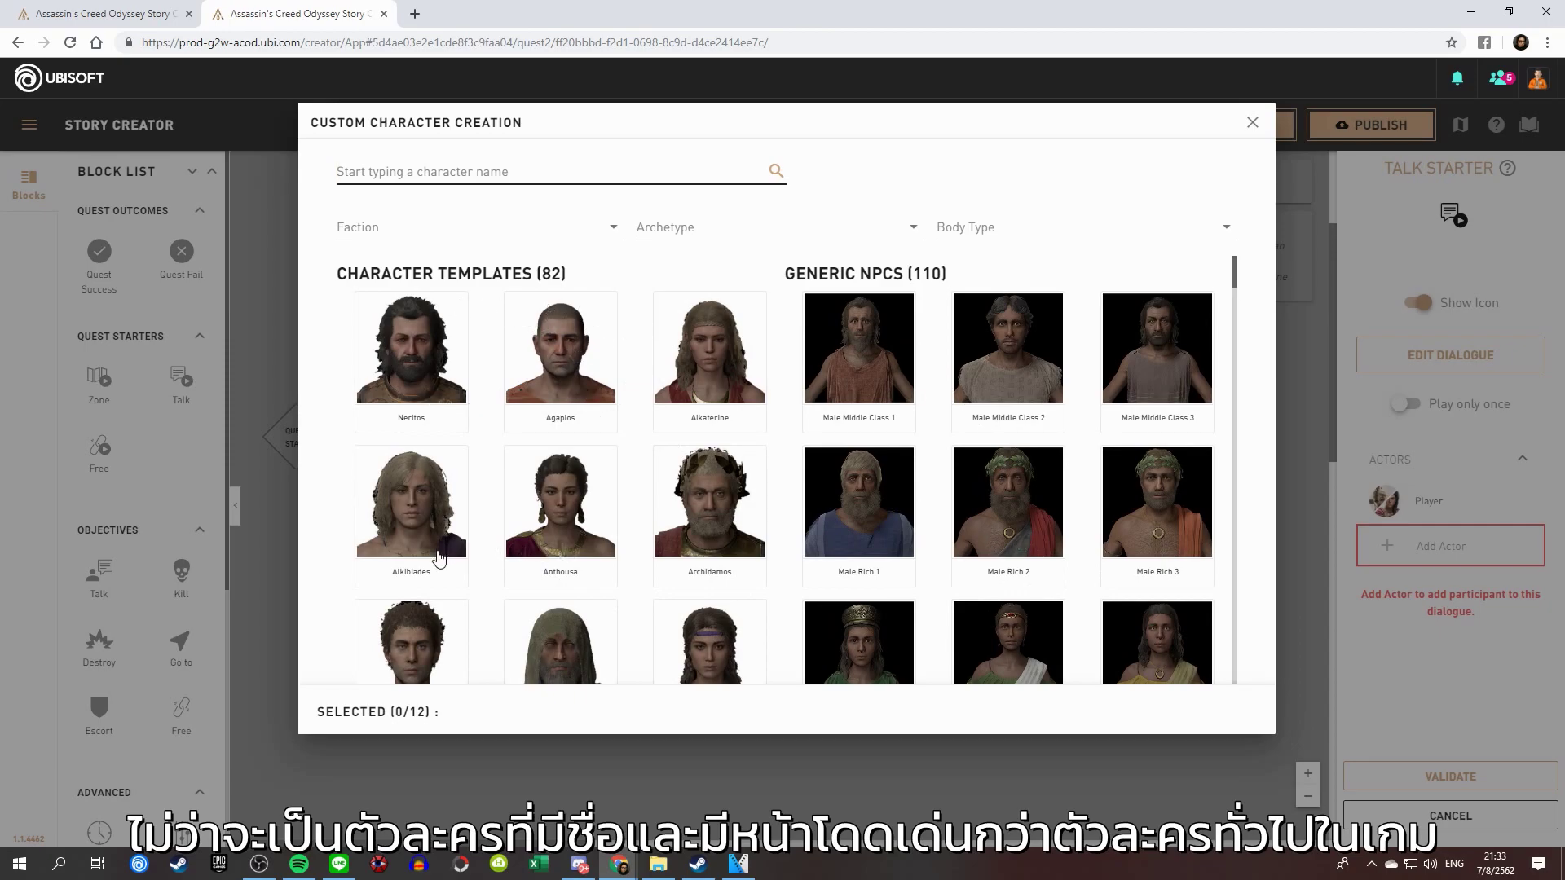
pyautogui.scroll(-1, 522, 562)
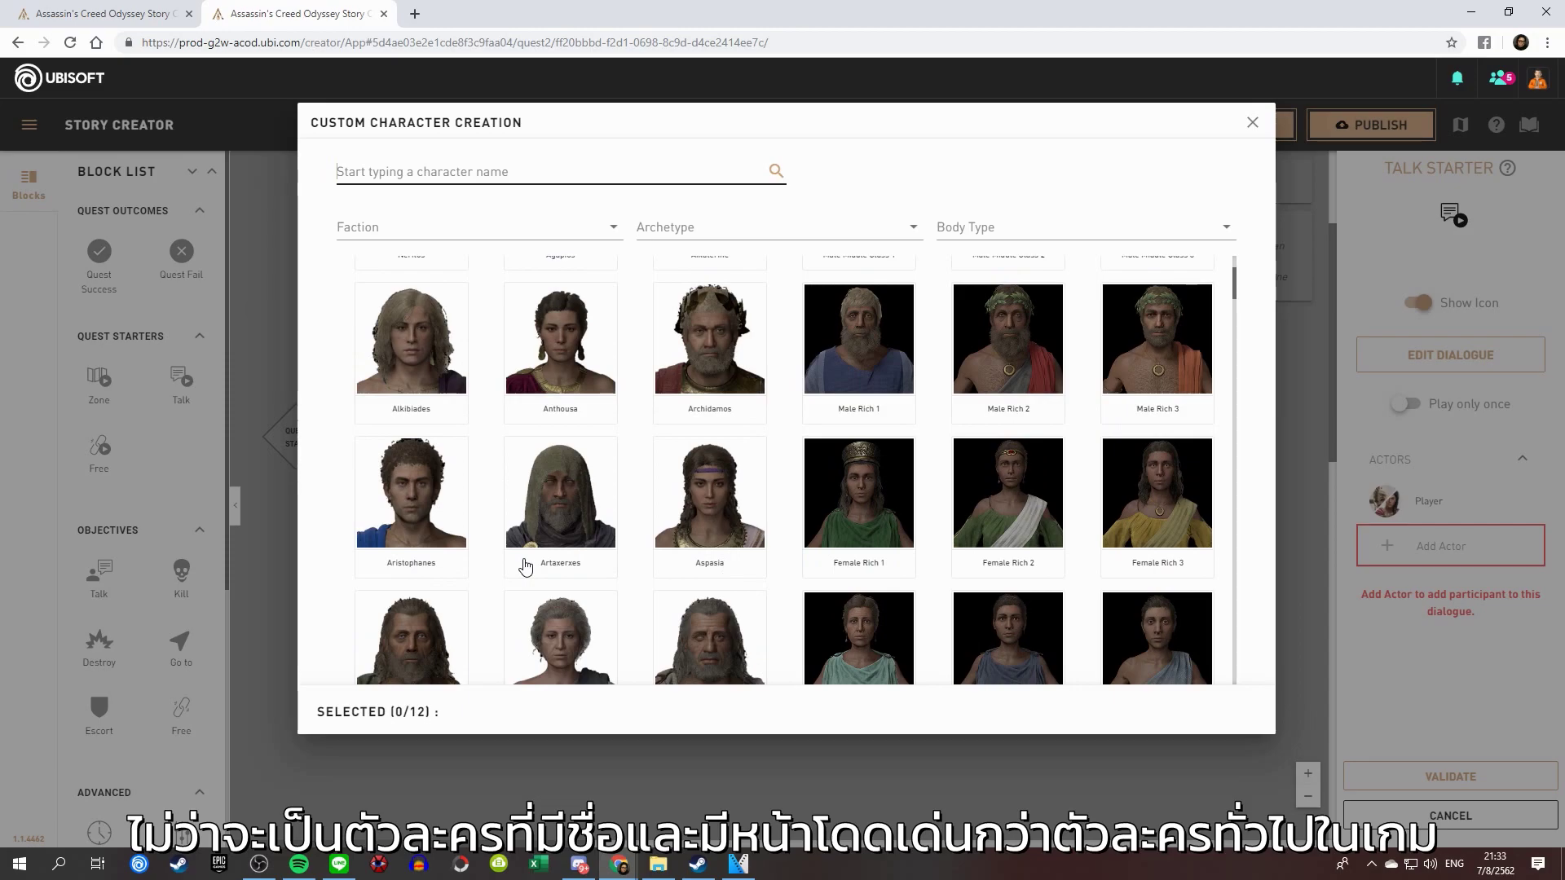
pyautogui.scroll(-1, 522, 563)
pyautogui.scroll(-2, 771, 557)
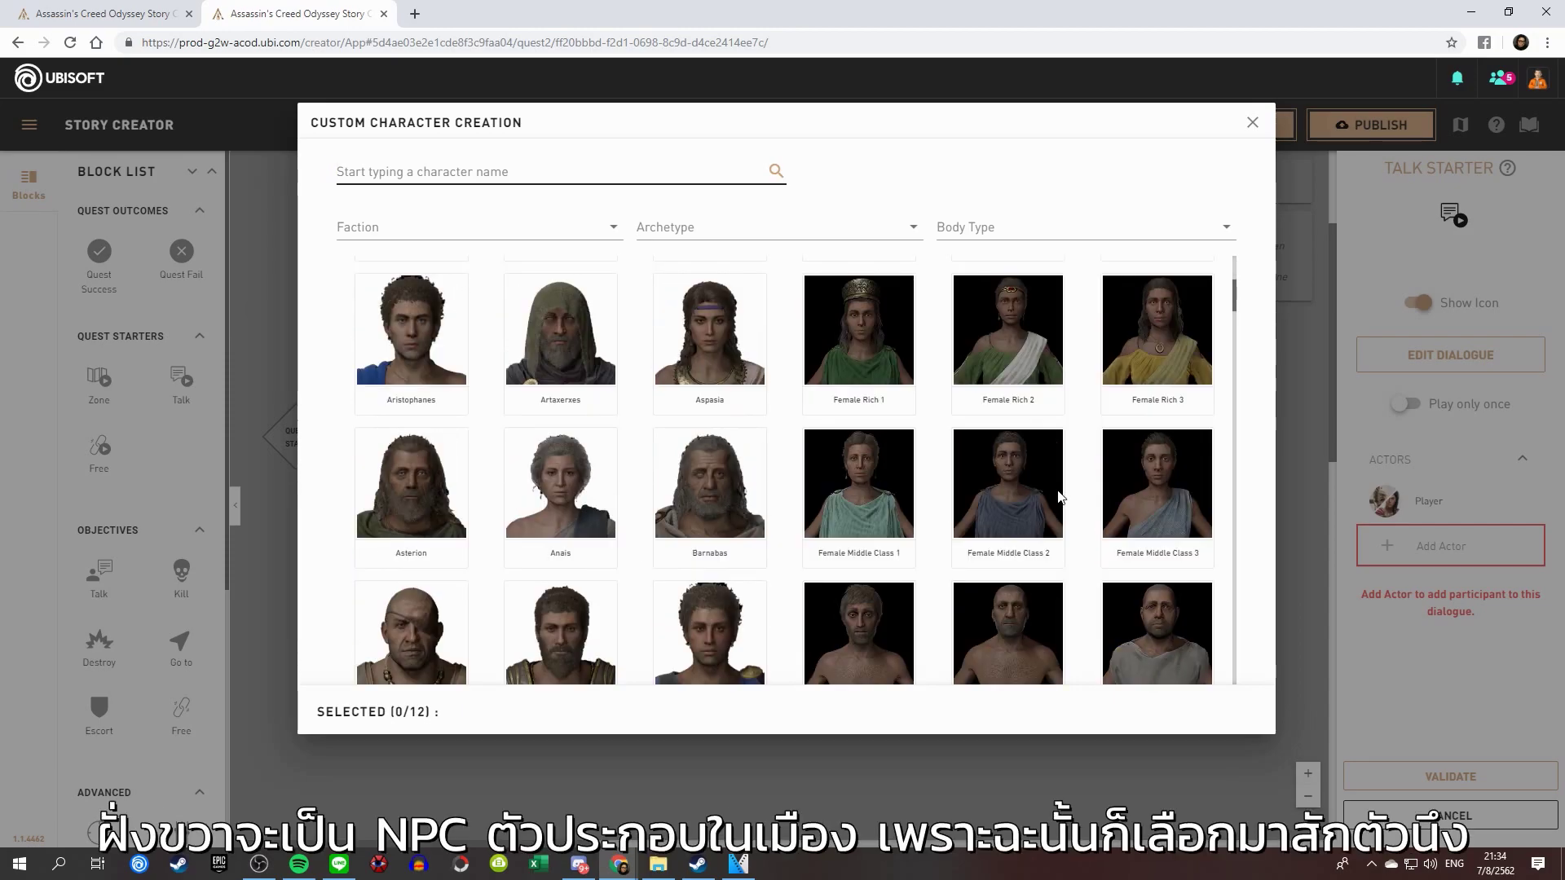
pyautogui.scroll(4, 1058, 496)
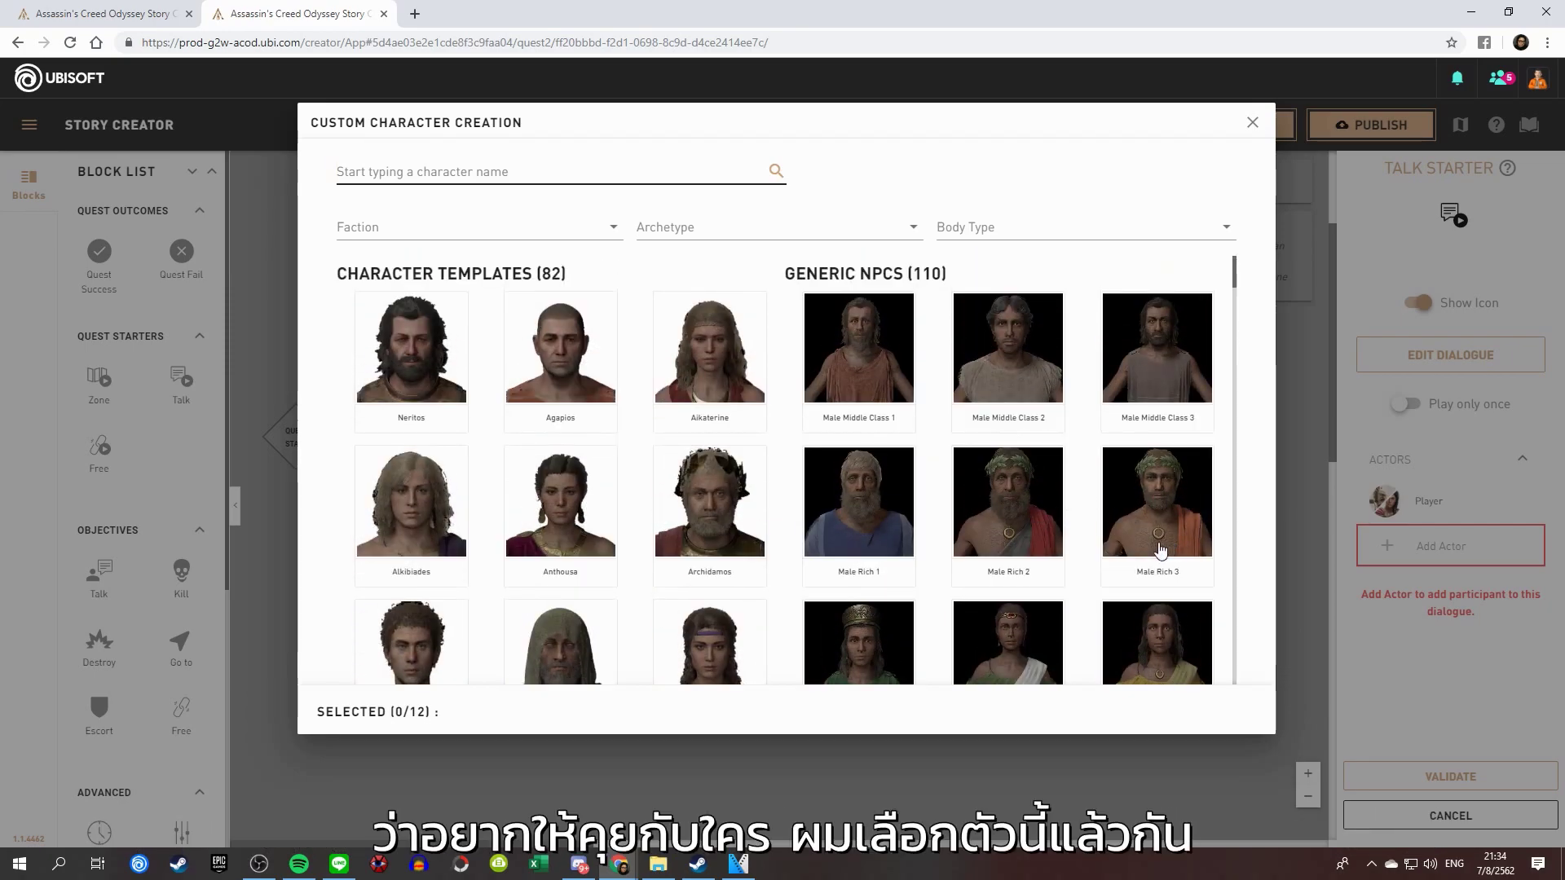
pyautogui.click(1015, 375)
pyautogui.click(1211, 713)
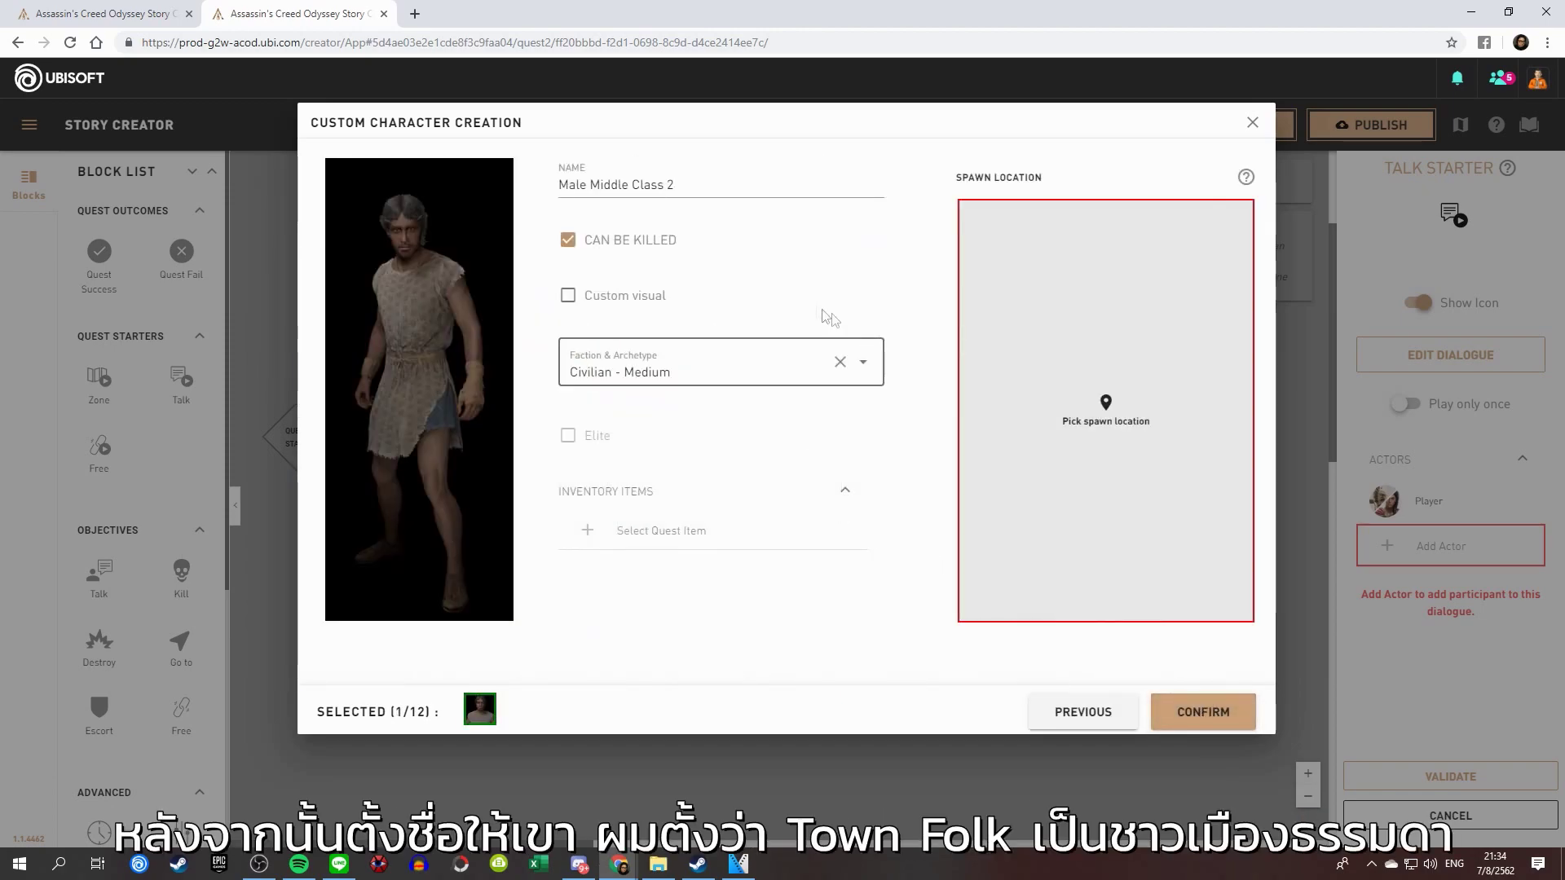
# - Name the actor "Town Folk" and turn off its Can Be Killed option
pyautogui.click(706, 184)
pyautogui.hotkey('ctrl', 'shift', 'Left')
pyautogui.hotkey('ctrl', 'shift', 'Left')
pyautogui.hotkey('ctrl', 'shift', 'Left')
pyautogui.hotkey('ctrl', 'shift', 'Left')
pyautogui.write('Town Folk')
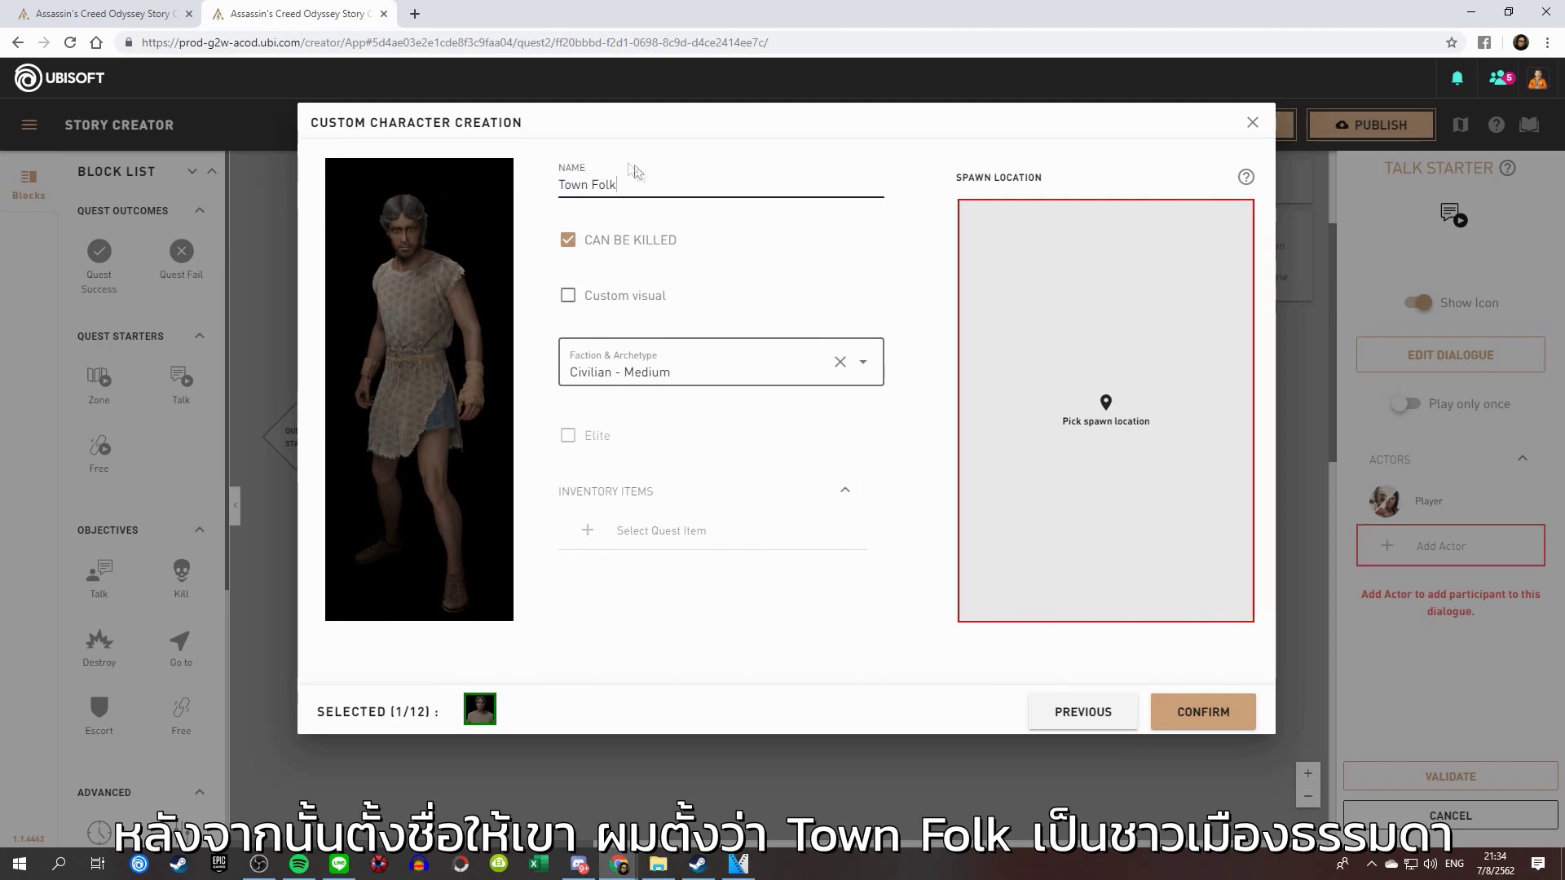
pyautogui.click(570, 244)
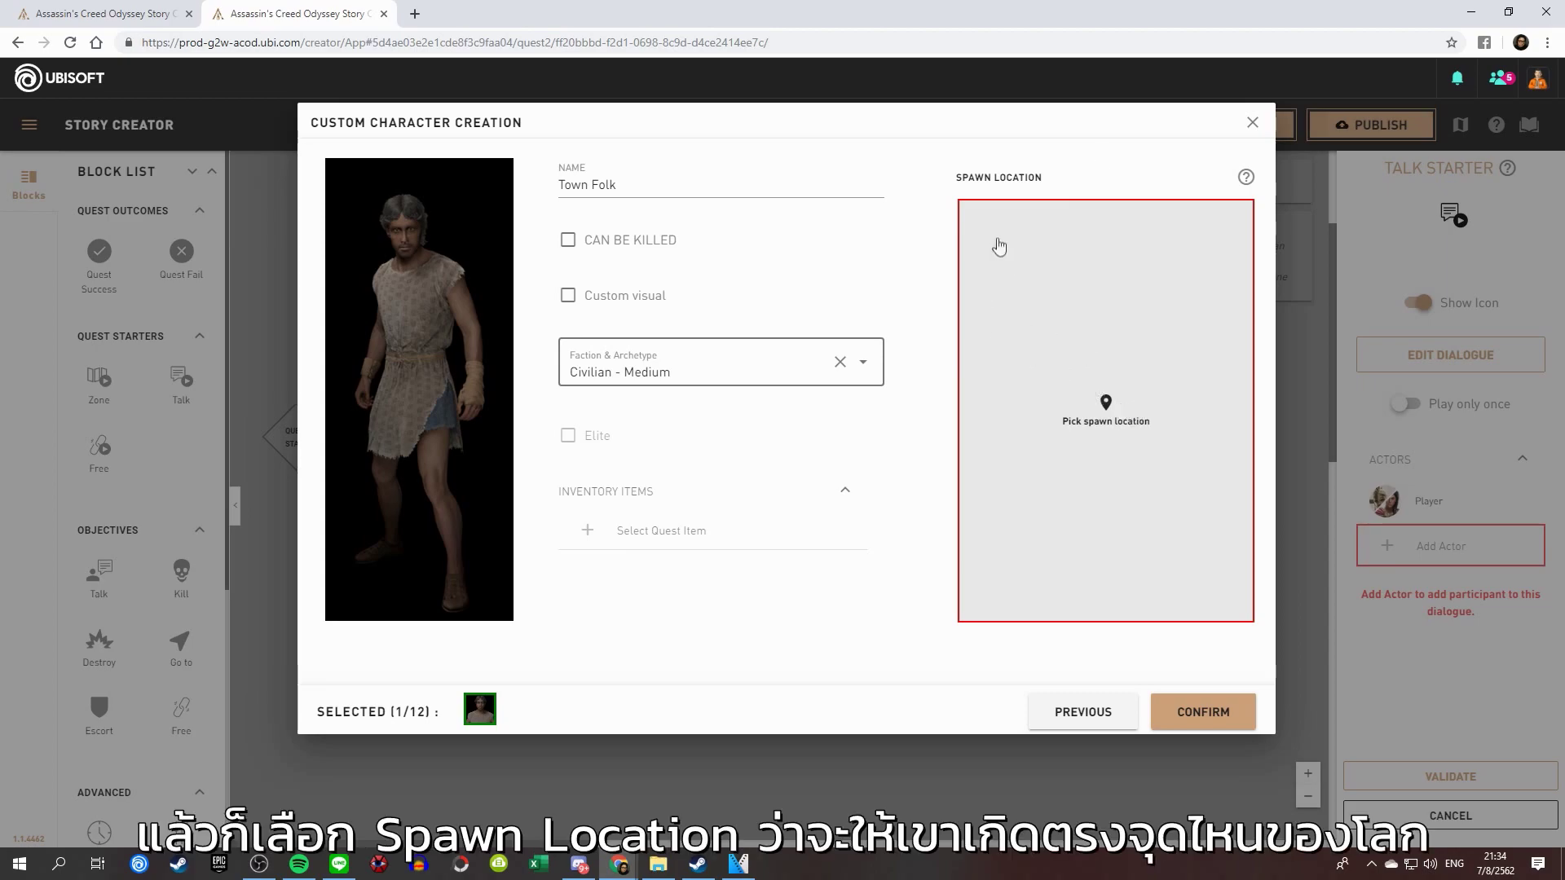
# - Set the Town Folk spawn location on the theatre's orchestra floor, at about X -2975, Y -2252.11, and confirm the character
pyautogui.click(1114, 421)
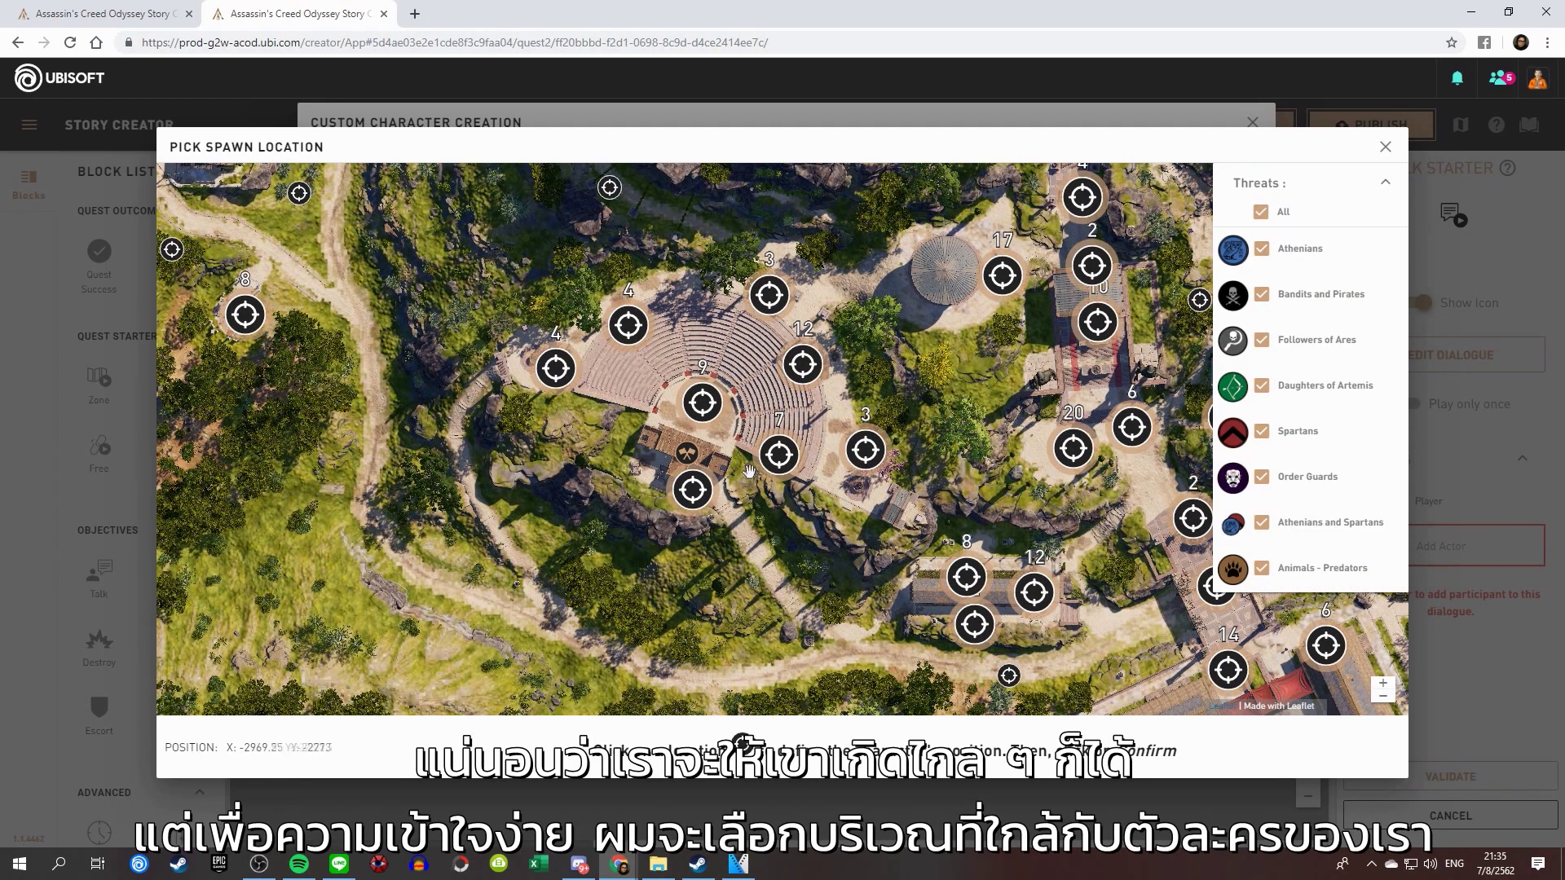
pyautogui.scroll(2, 748, 427)
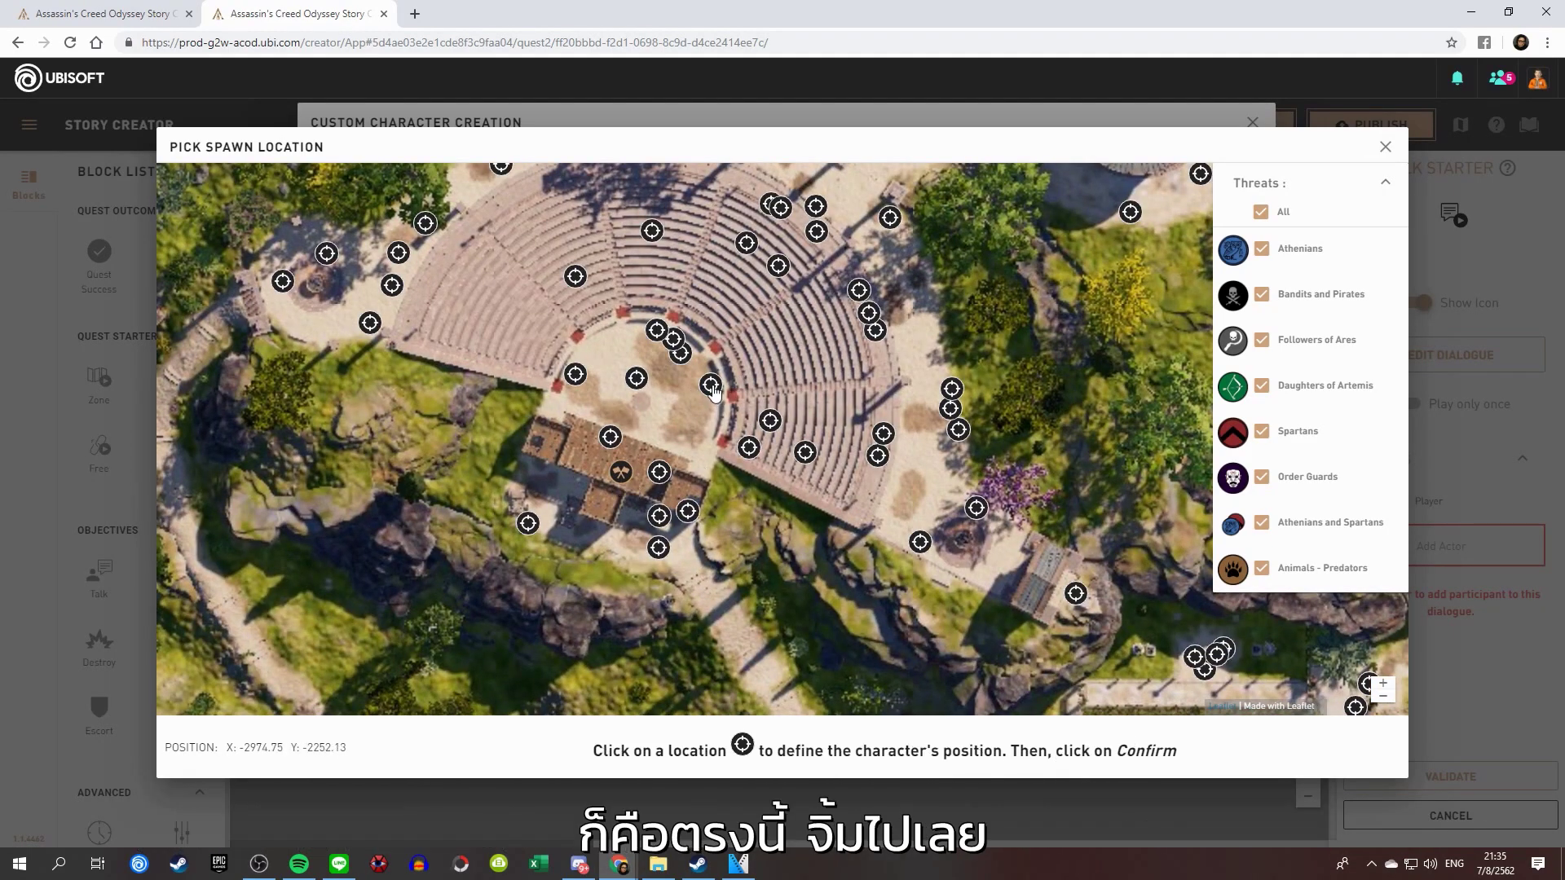
pyautogui.click(711, 384)
pyautogui.click(701, 340)
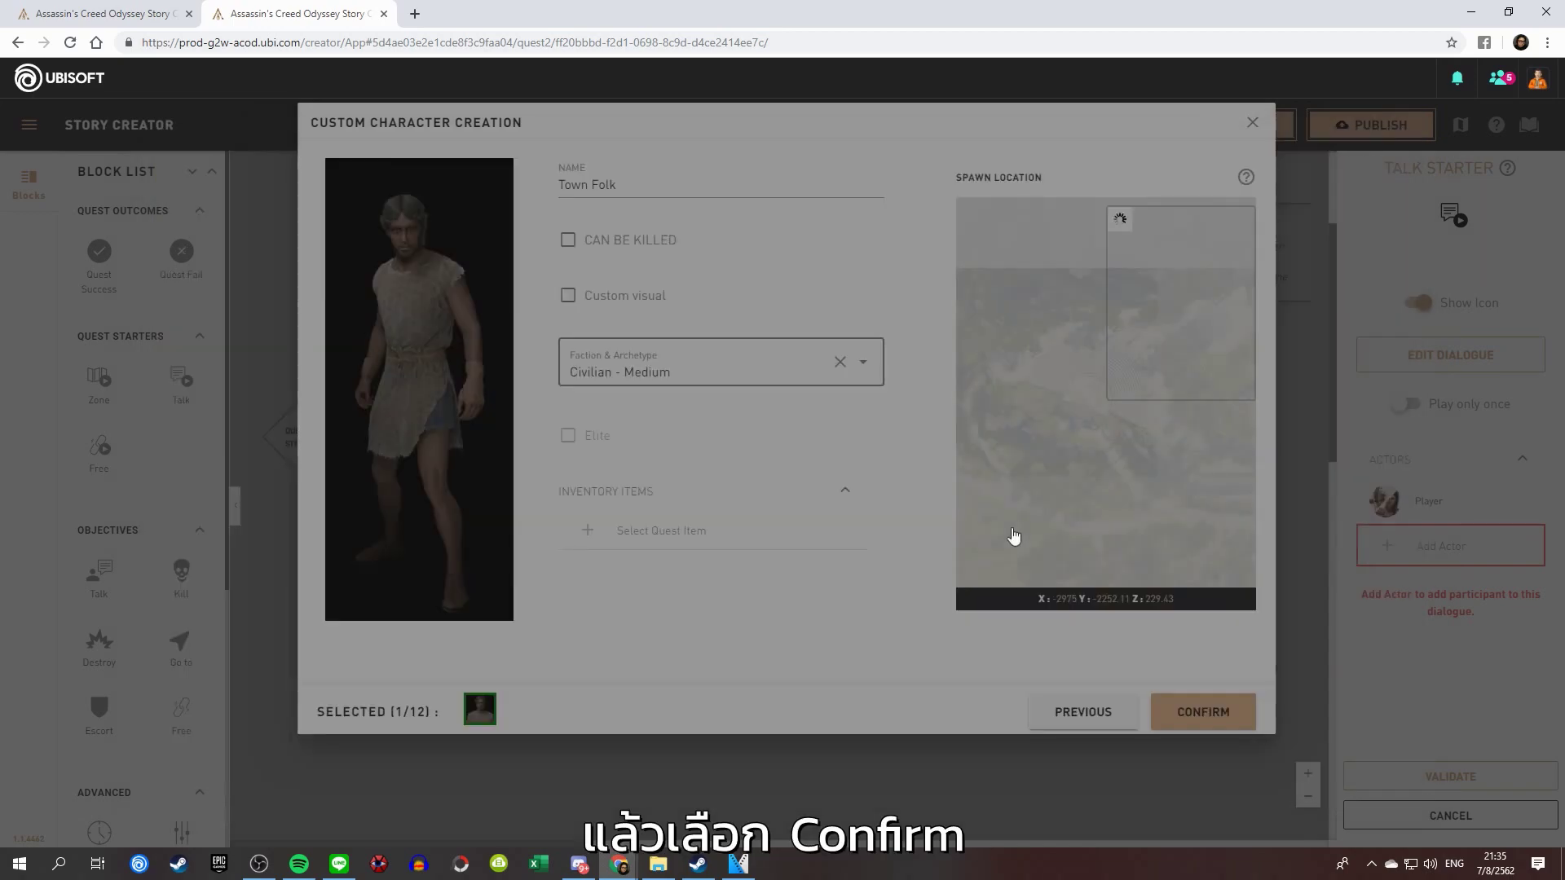
pyautogui.click(1212, 714)
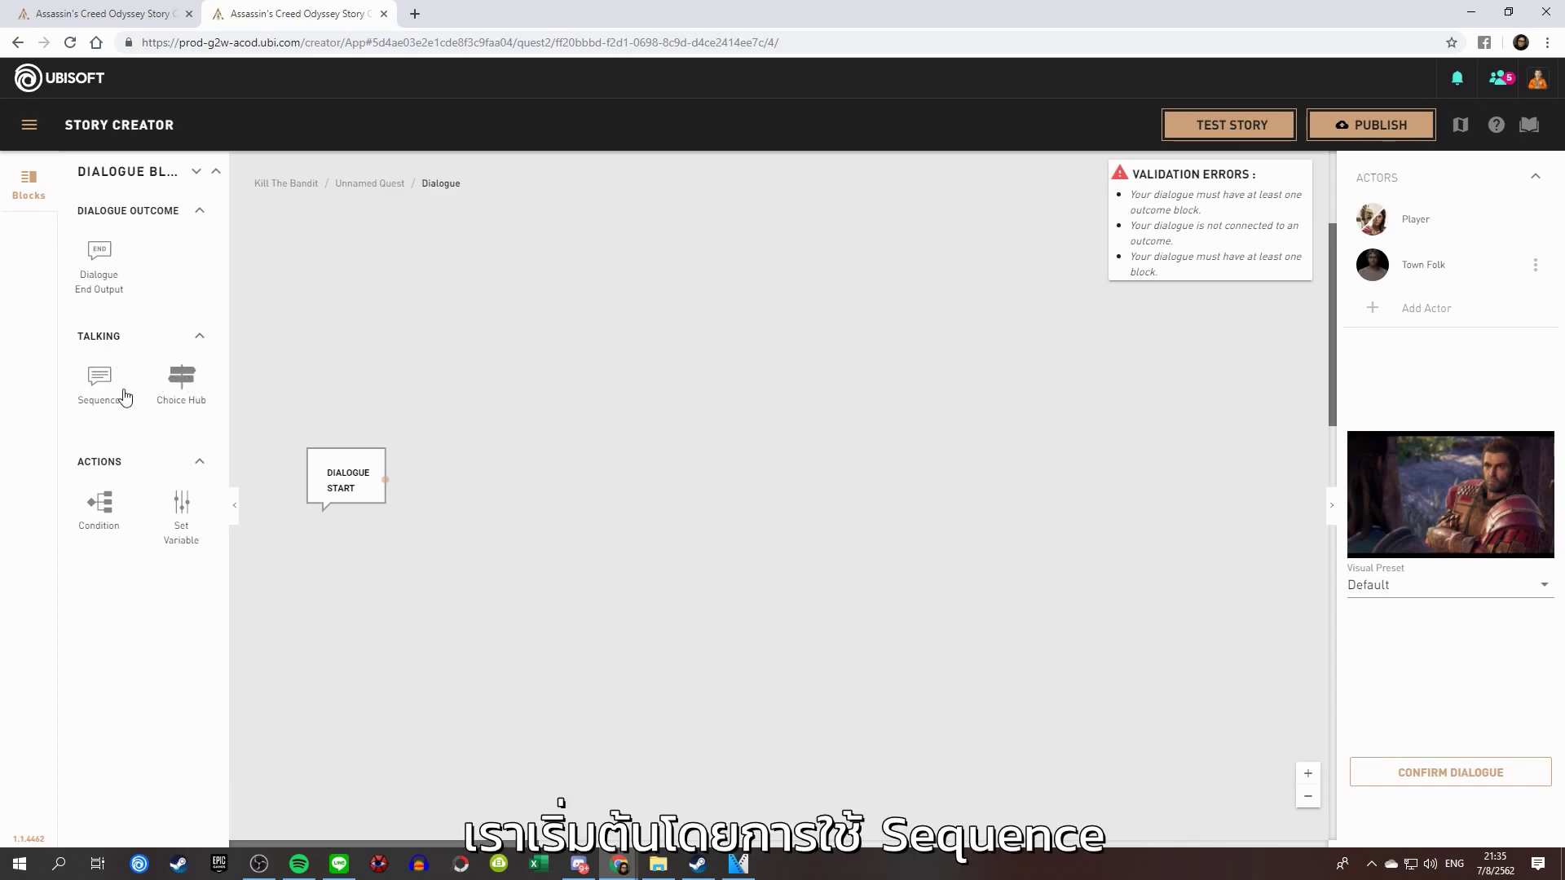
# - Add a Sequence block beside Dialogue Start with Town Folk saying "Hero you must help us! the bandit has roam and terror the land. You must deal with him."
pyautogui.moveTo(98, 375); pyautogui.dragTo(447, 468)
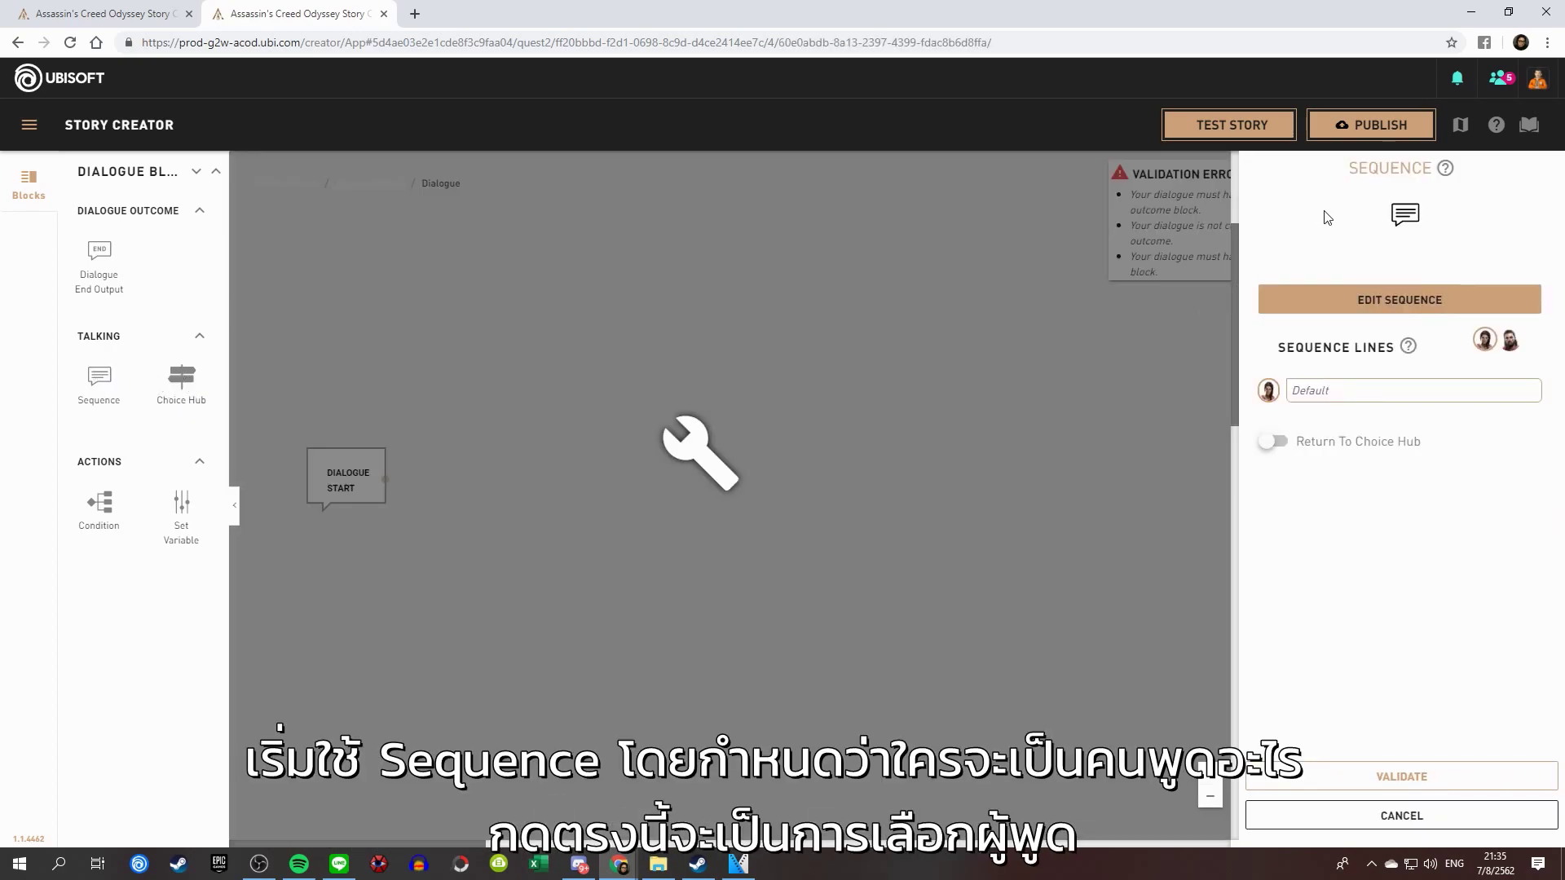
pyautogui.click(1407, 301)
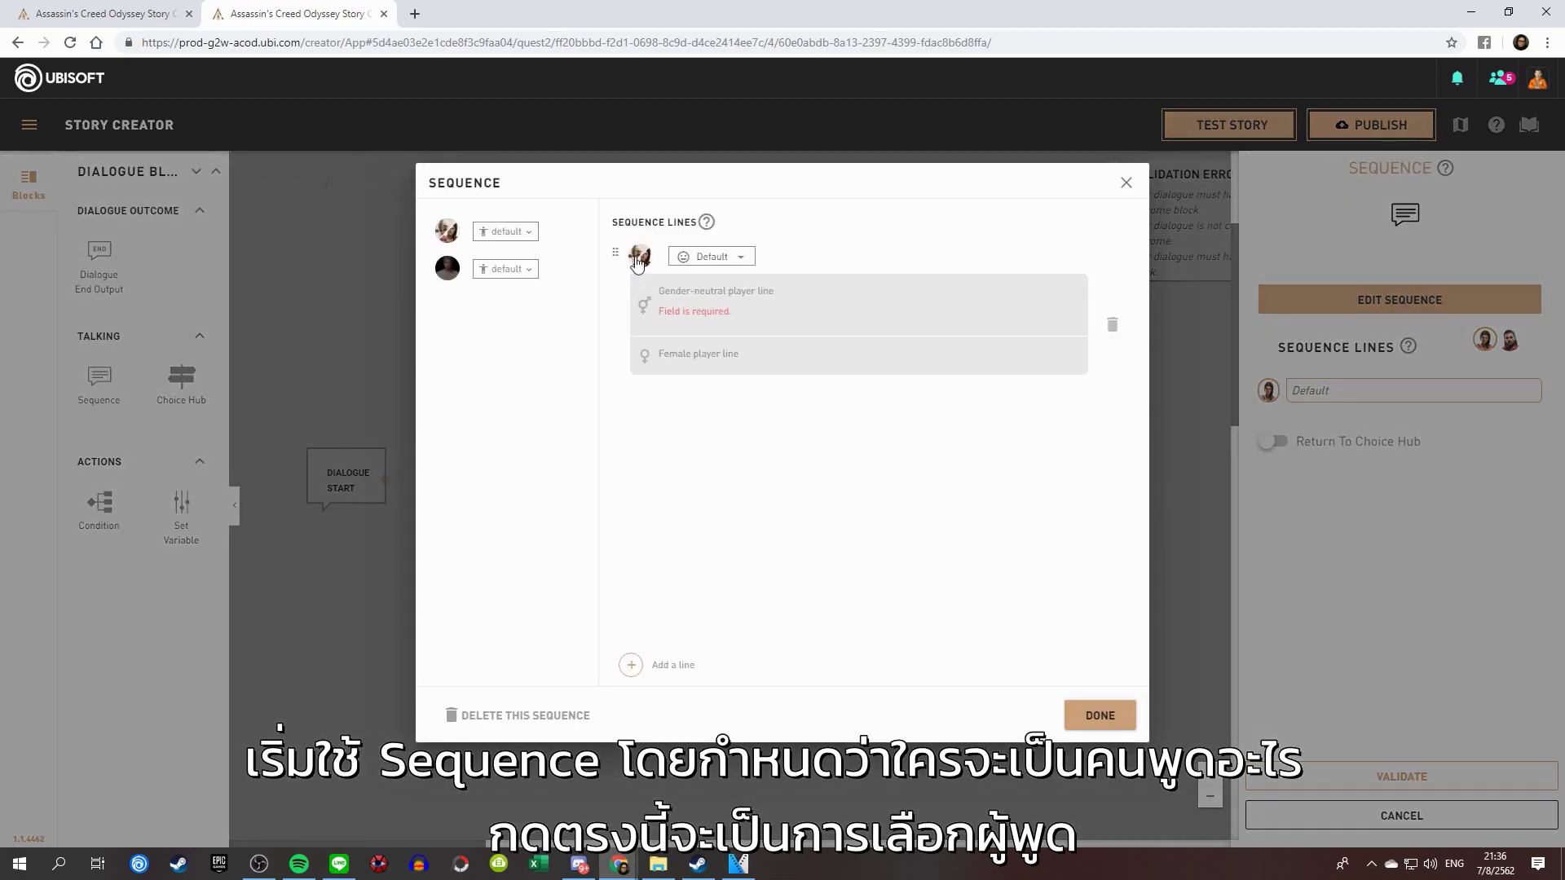
pyautogui.click(640, 257)
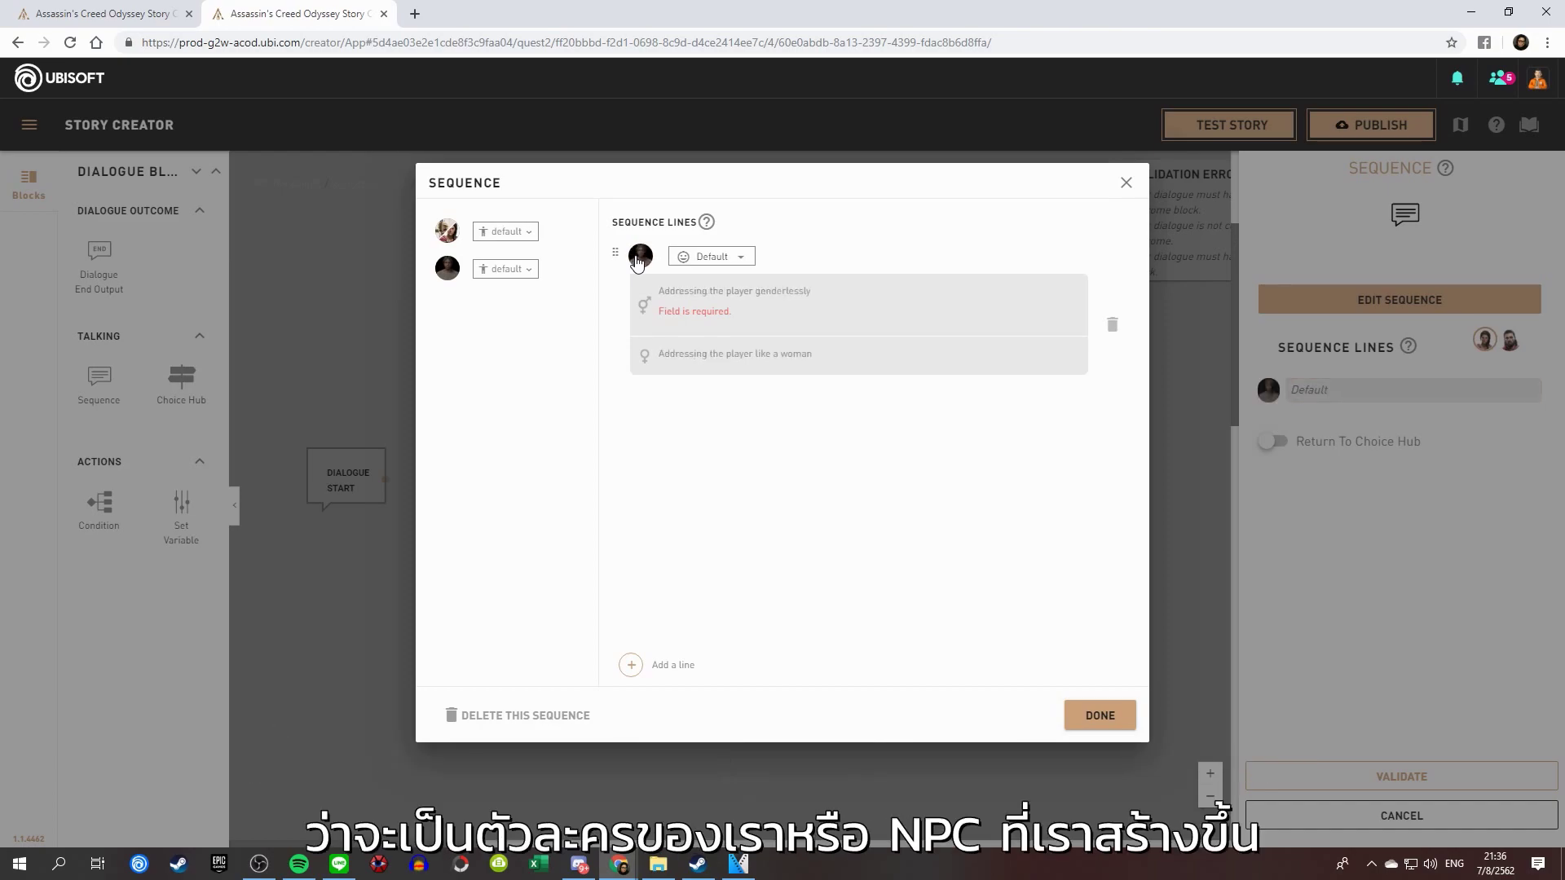
pyautogui.click(640, 257)
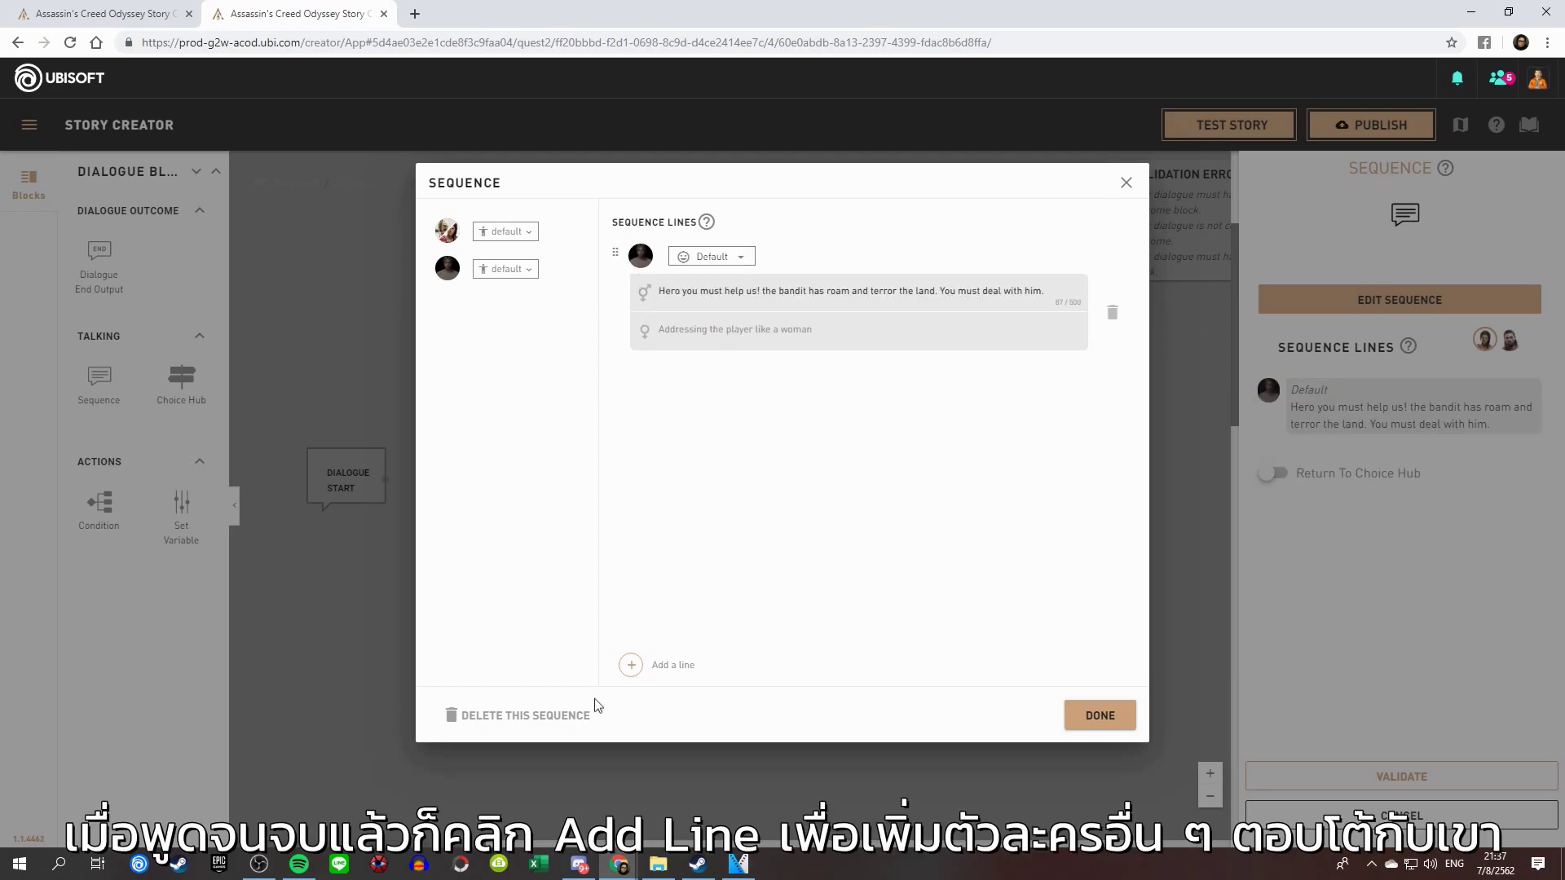
# - Add a second line spoken by the player to the sequence and browse the emotion options for Town Folk's first line
pyautogui.click(653, 670)
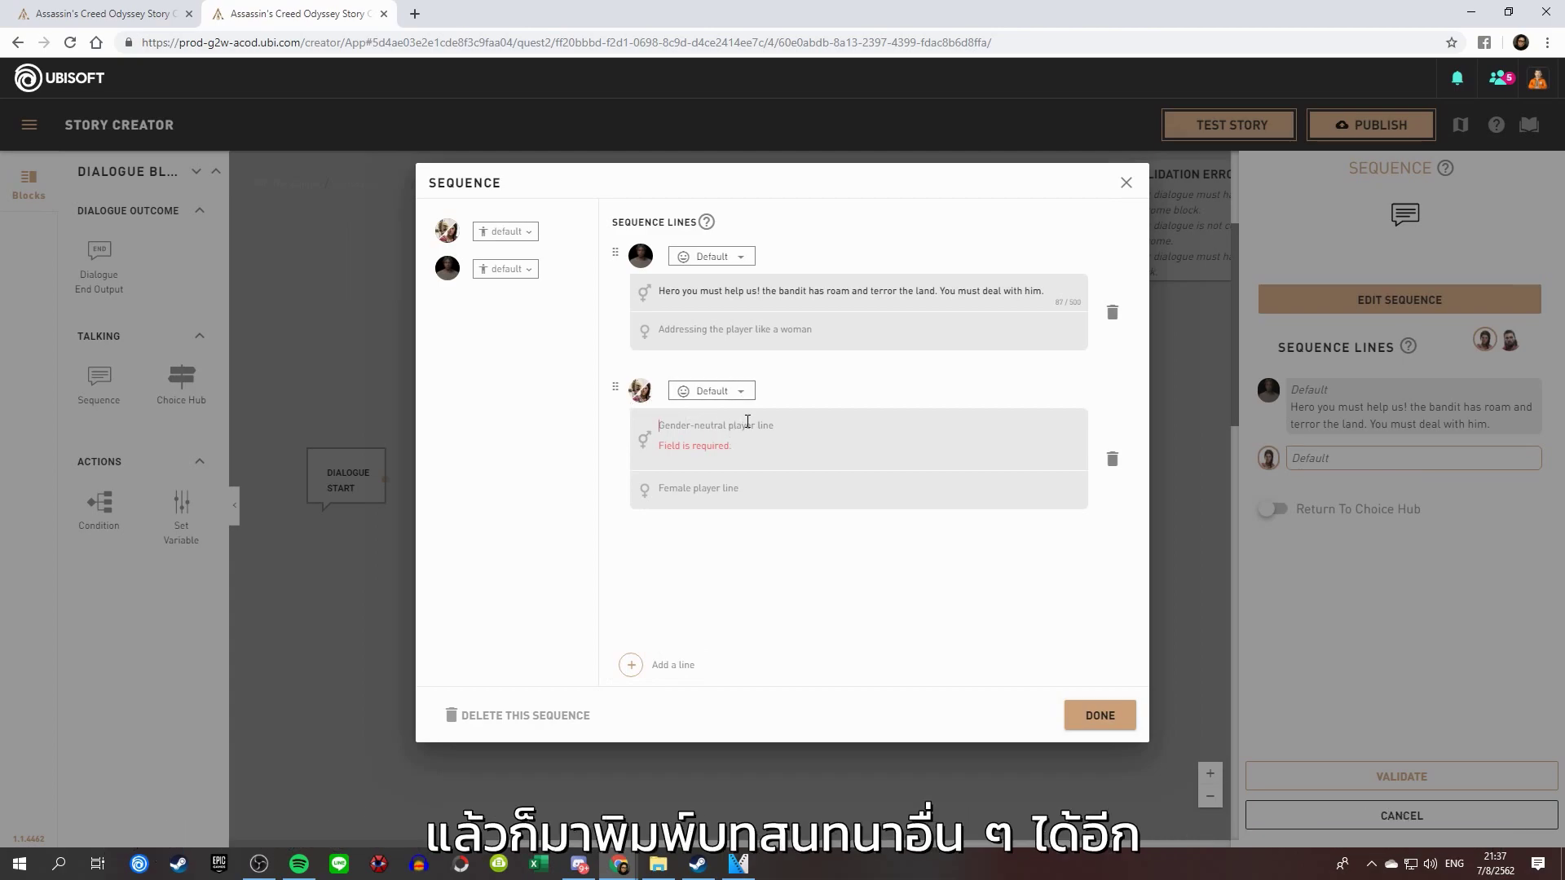
pyautogui.click(746, 261)
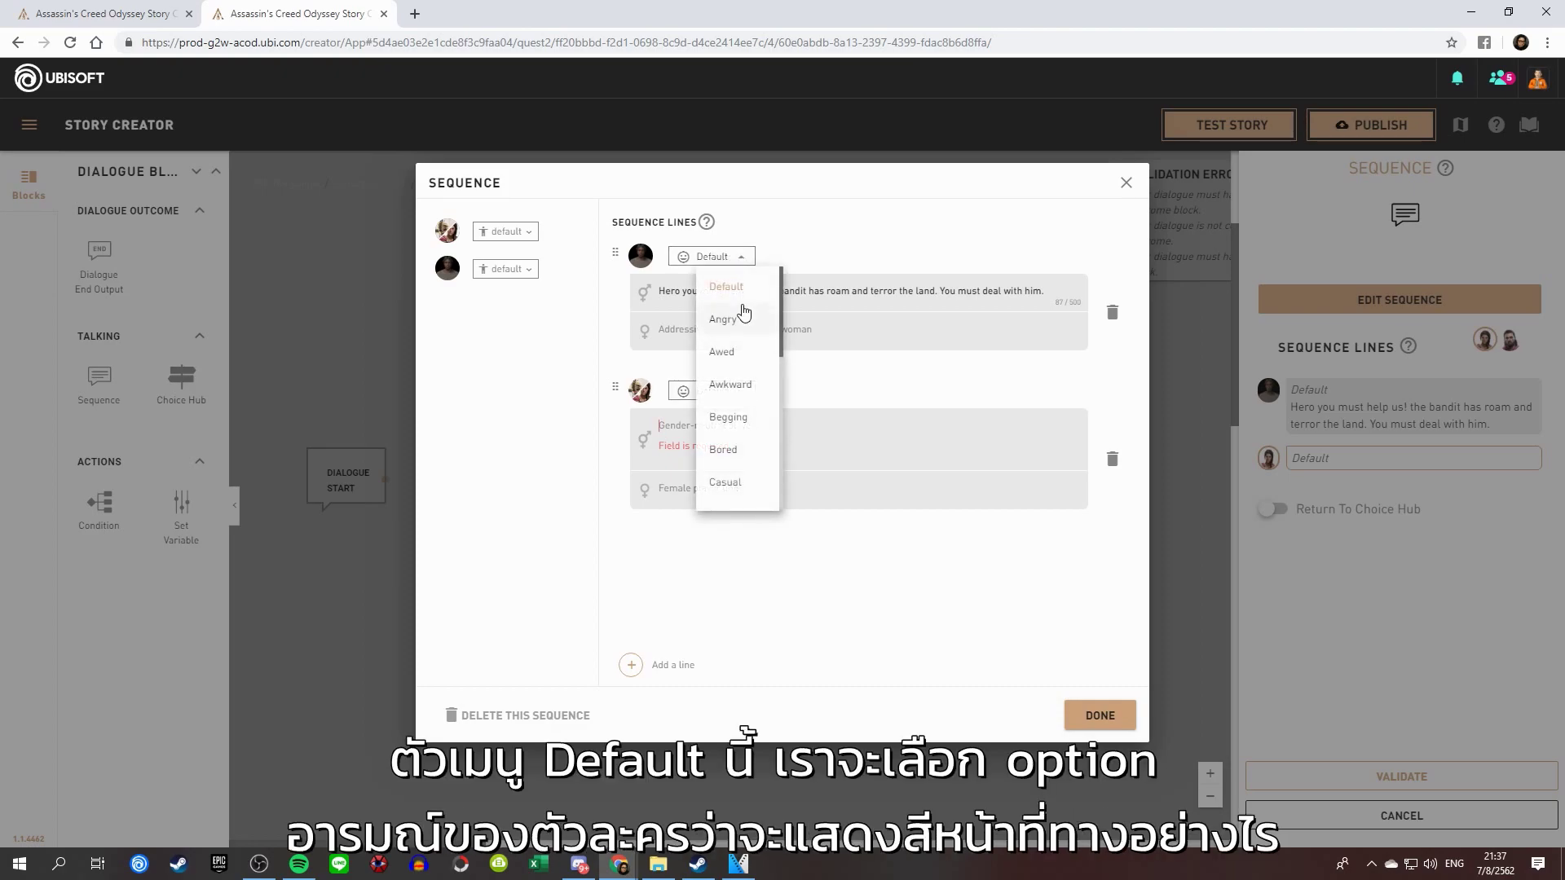
pyautogui.scroll(-1, 738, 389)
pyautogui.scroll(-3, 738, 440)
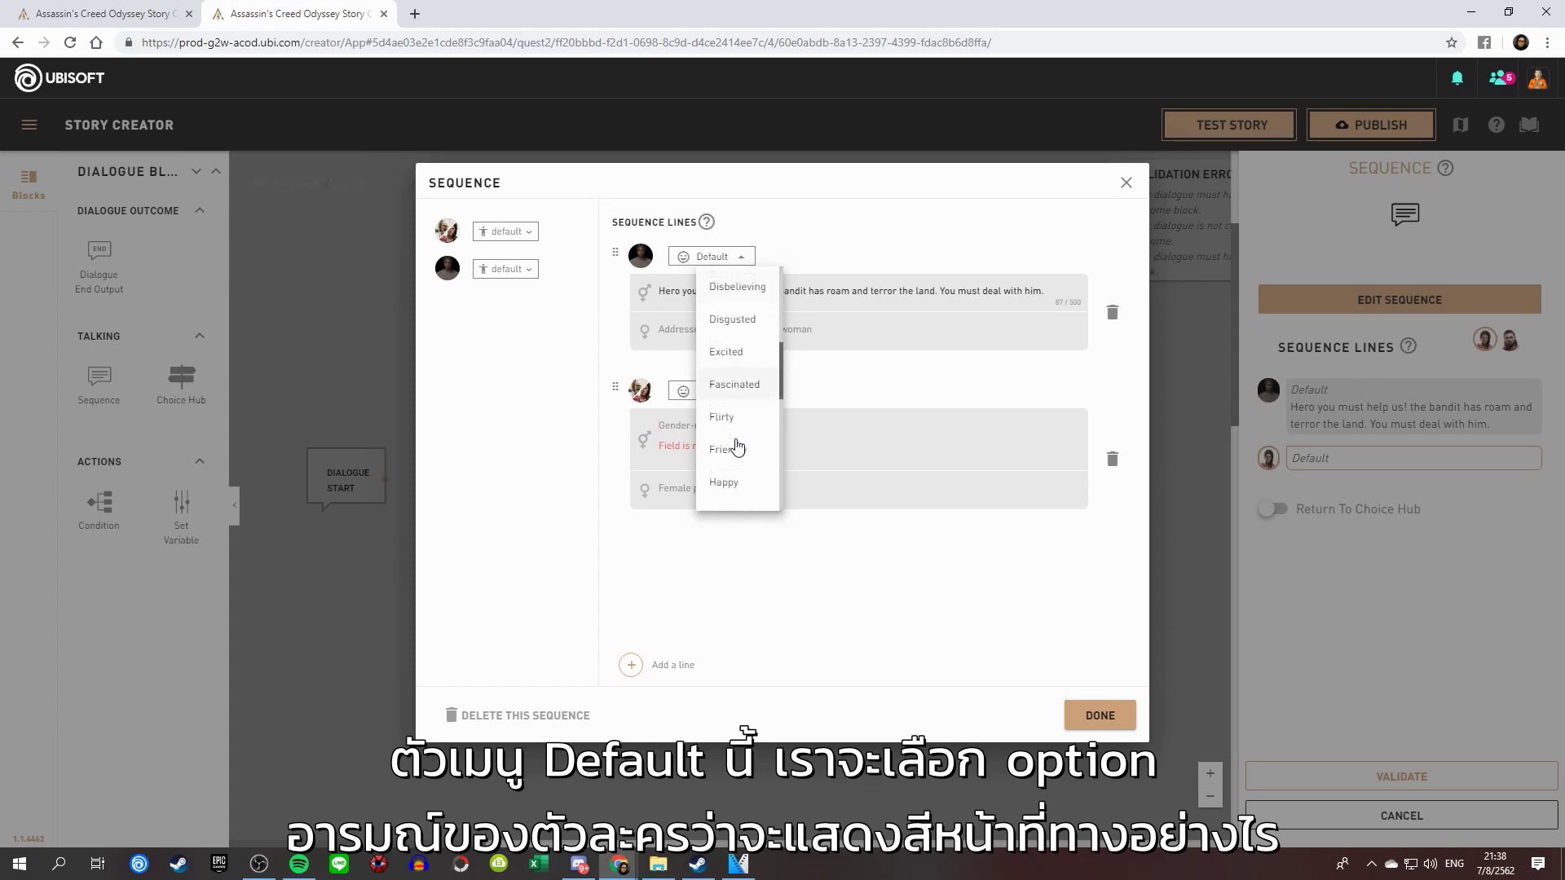
pyautogui.scroll(-1, 747, 483)
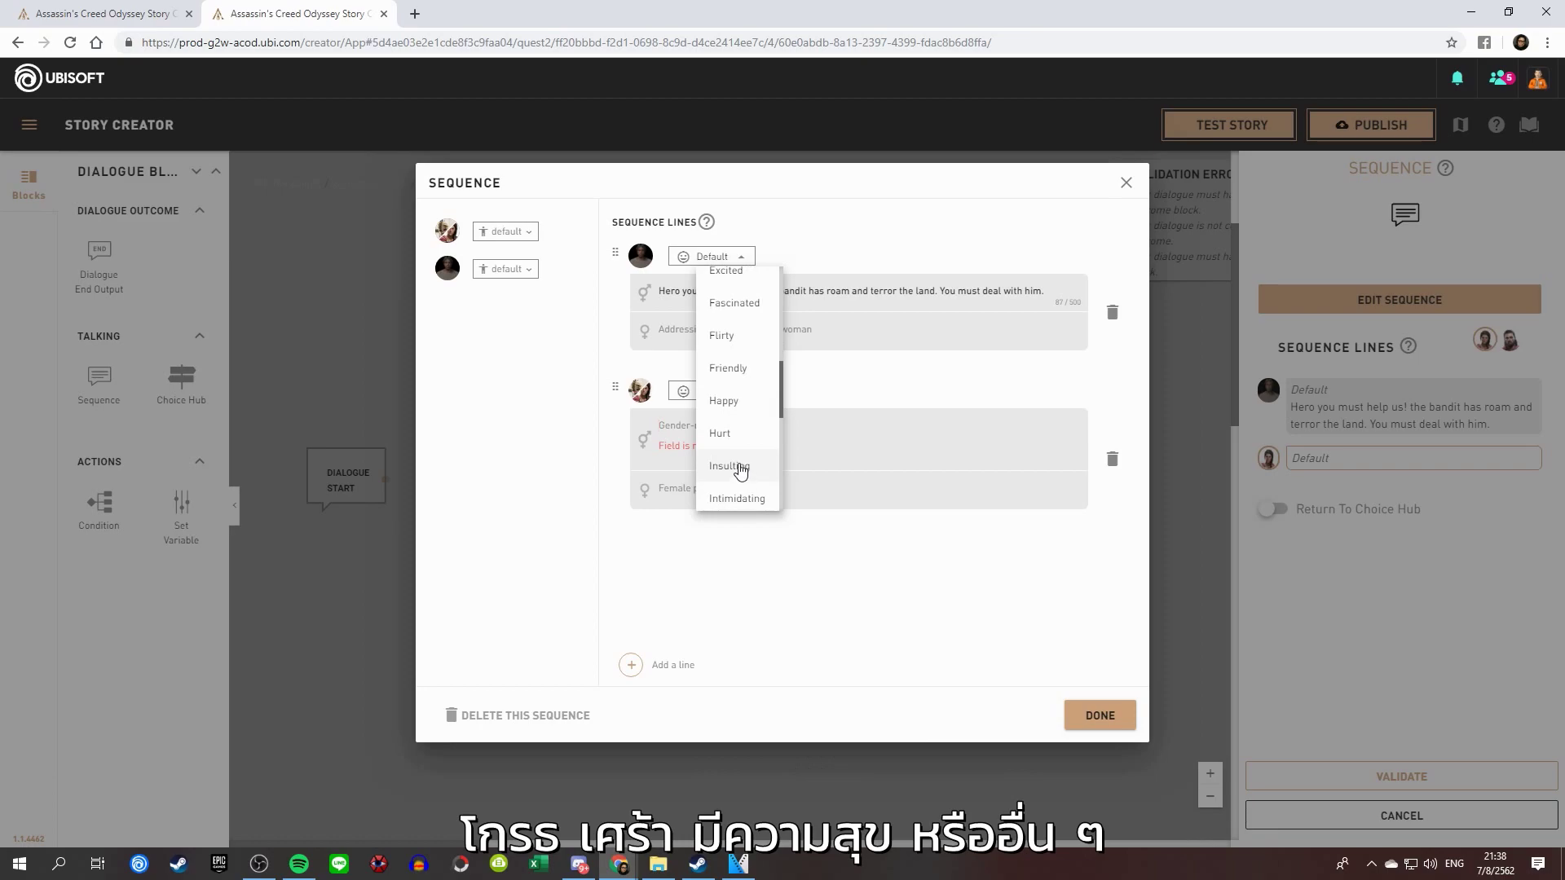
pyautogui.scroll(5, 743, 457)
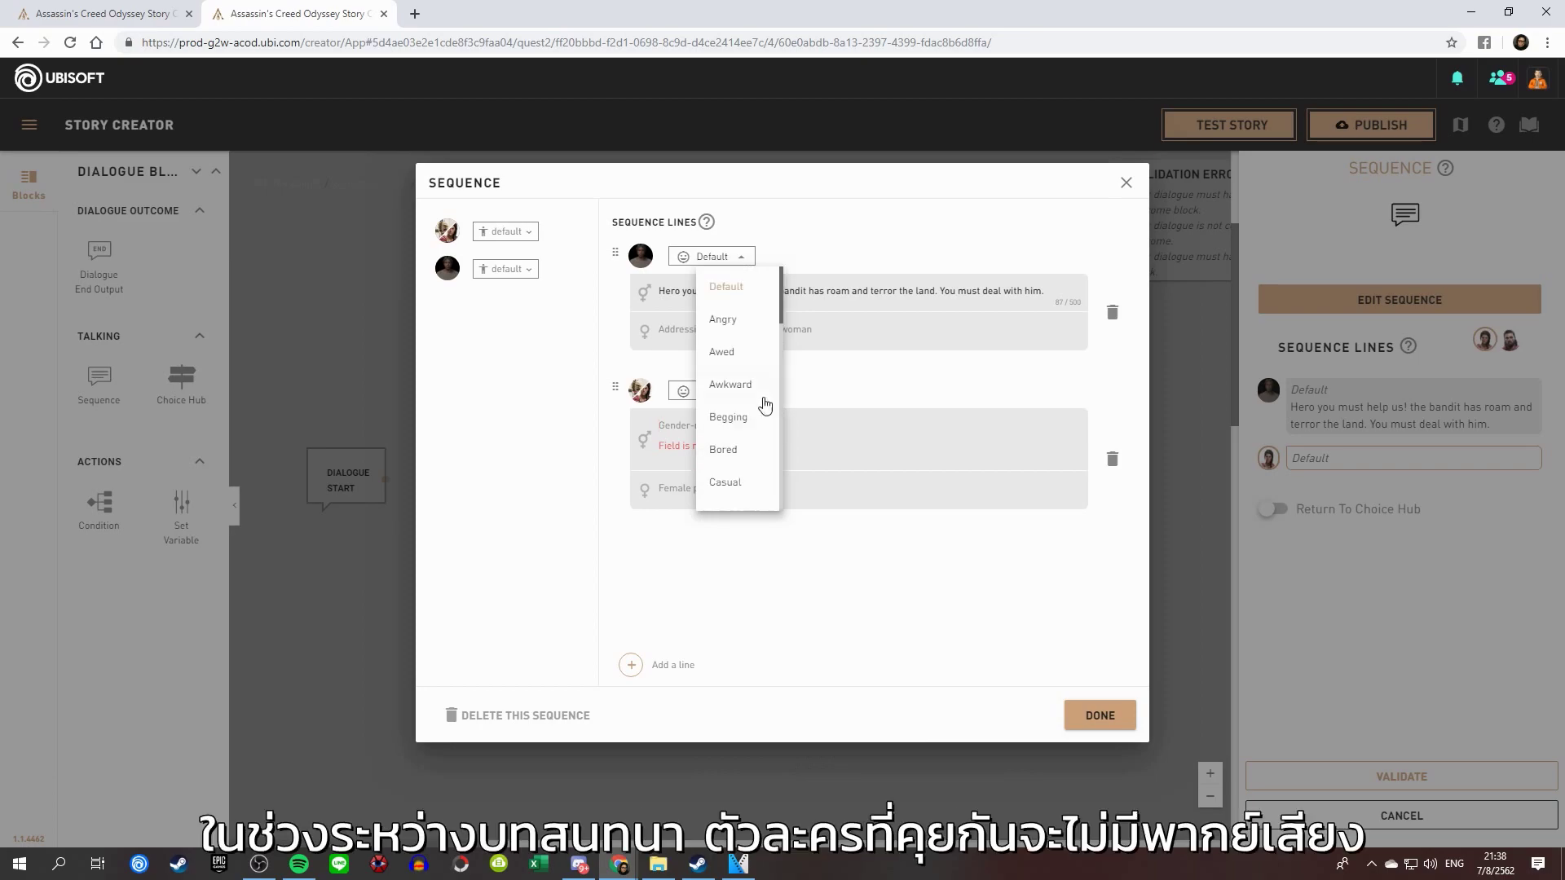
# - Enter the player's reply "I'm gladly help. Tell me where he is!", add Town Folk's answer that he lives outside the city, and validate the sequence
pyautogui.click(850, 394)
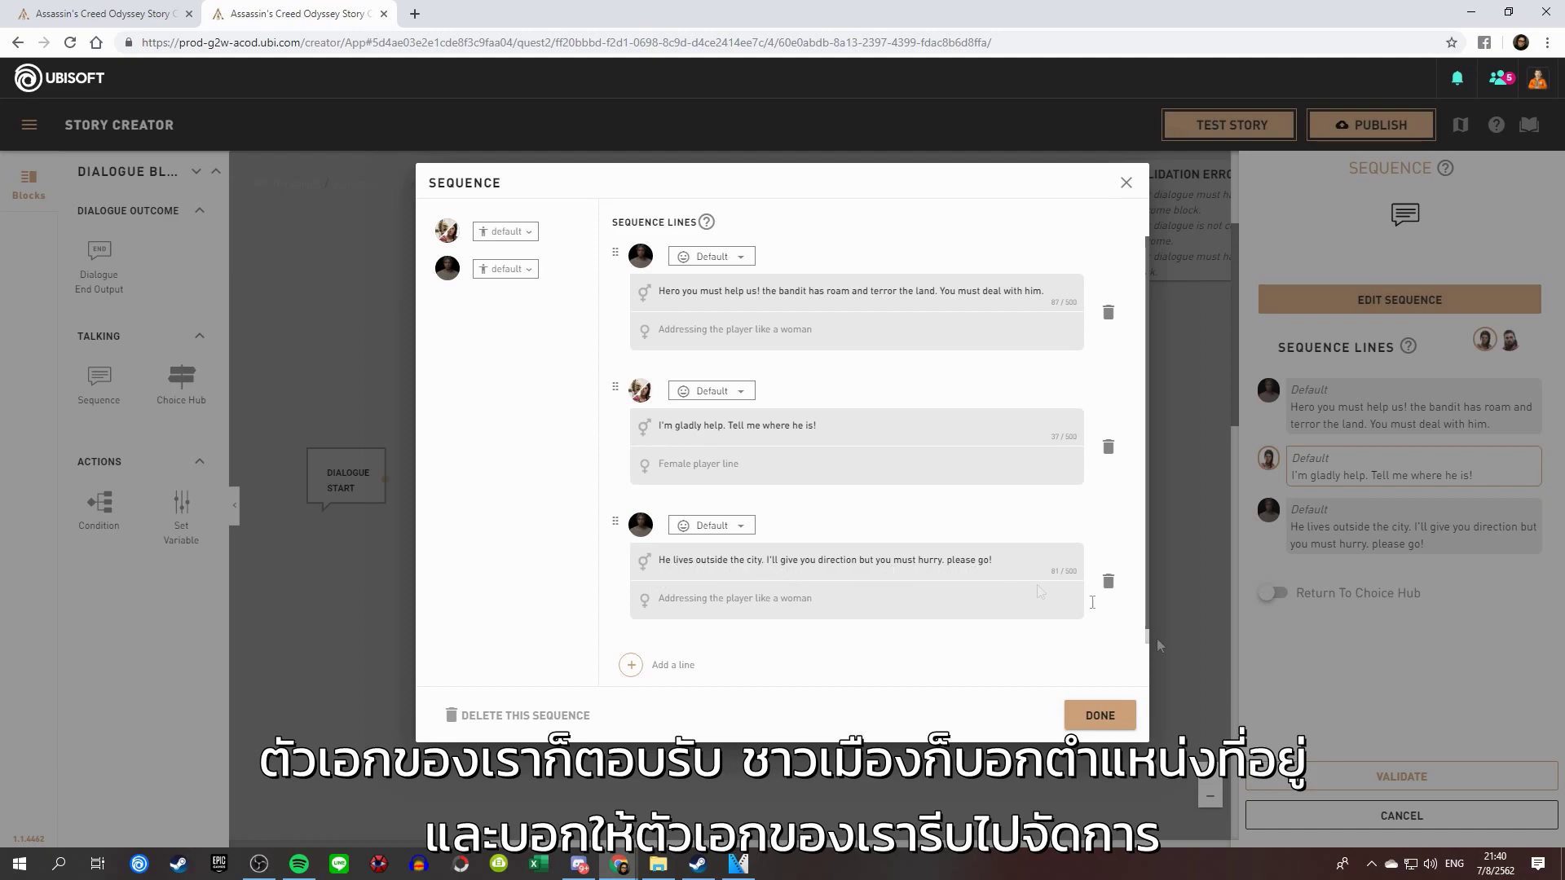
pyautogui.click(1107, 717)
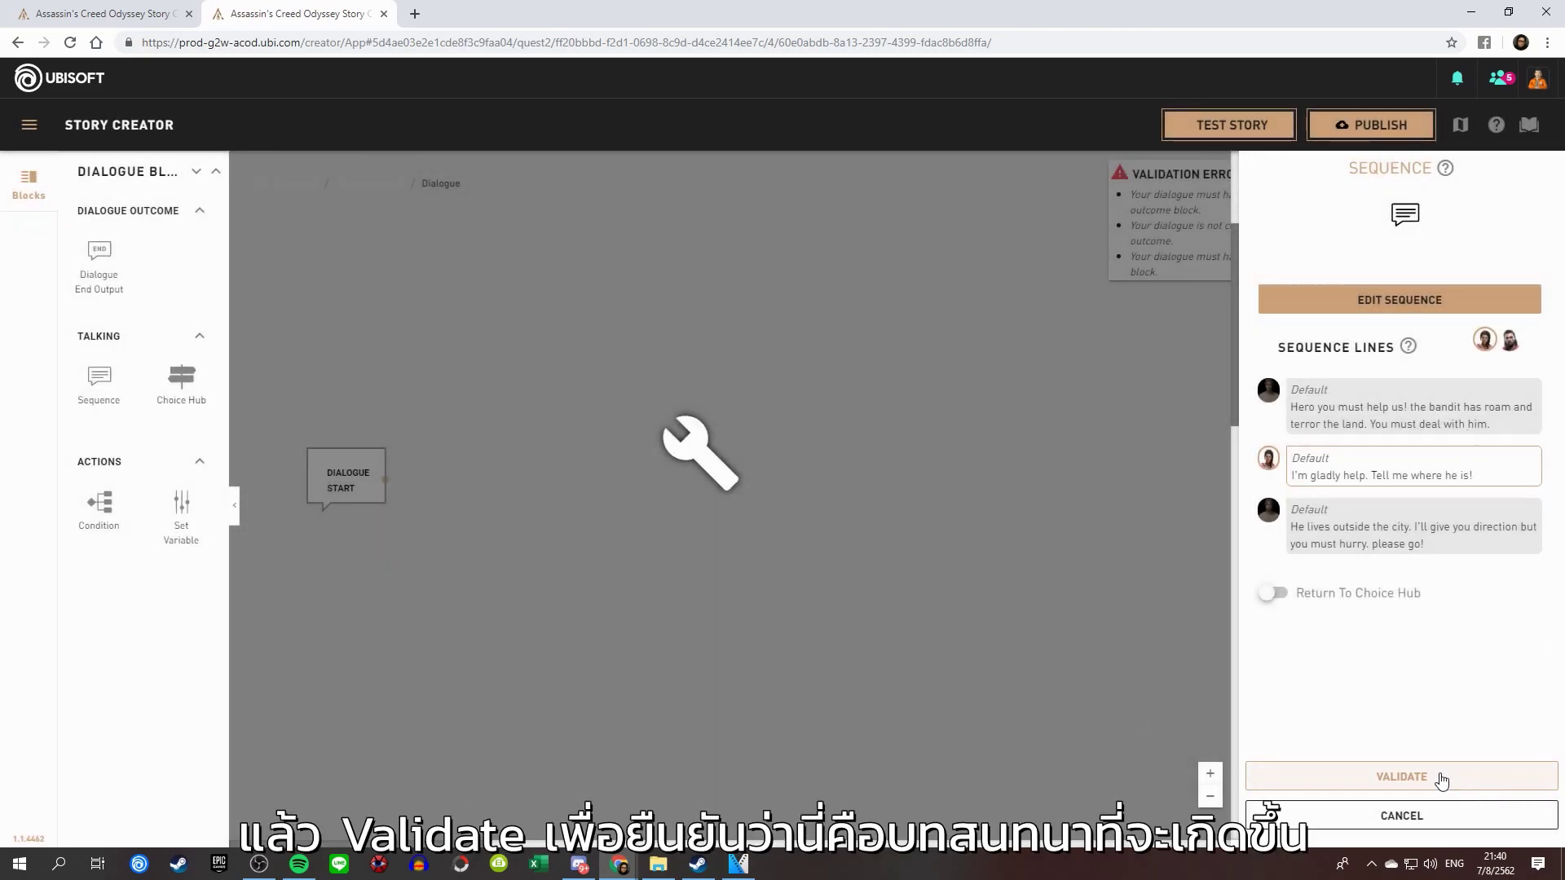
pyautogui.click(1441, 779)
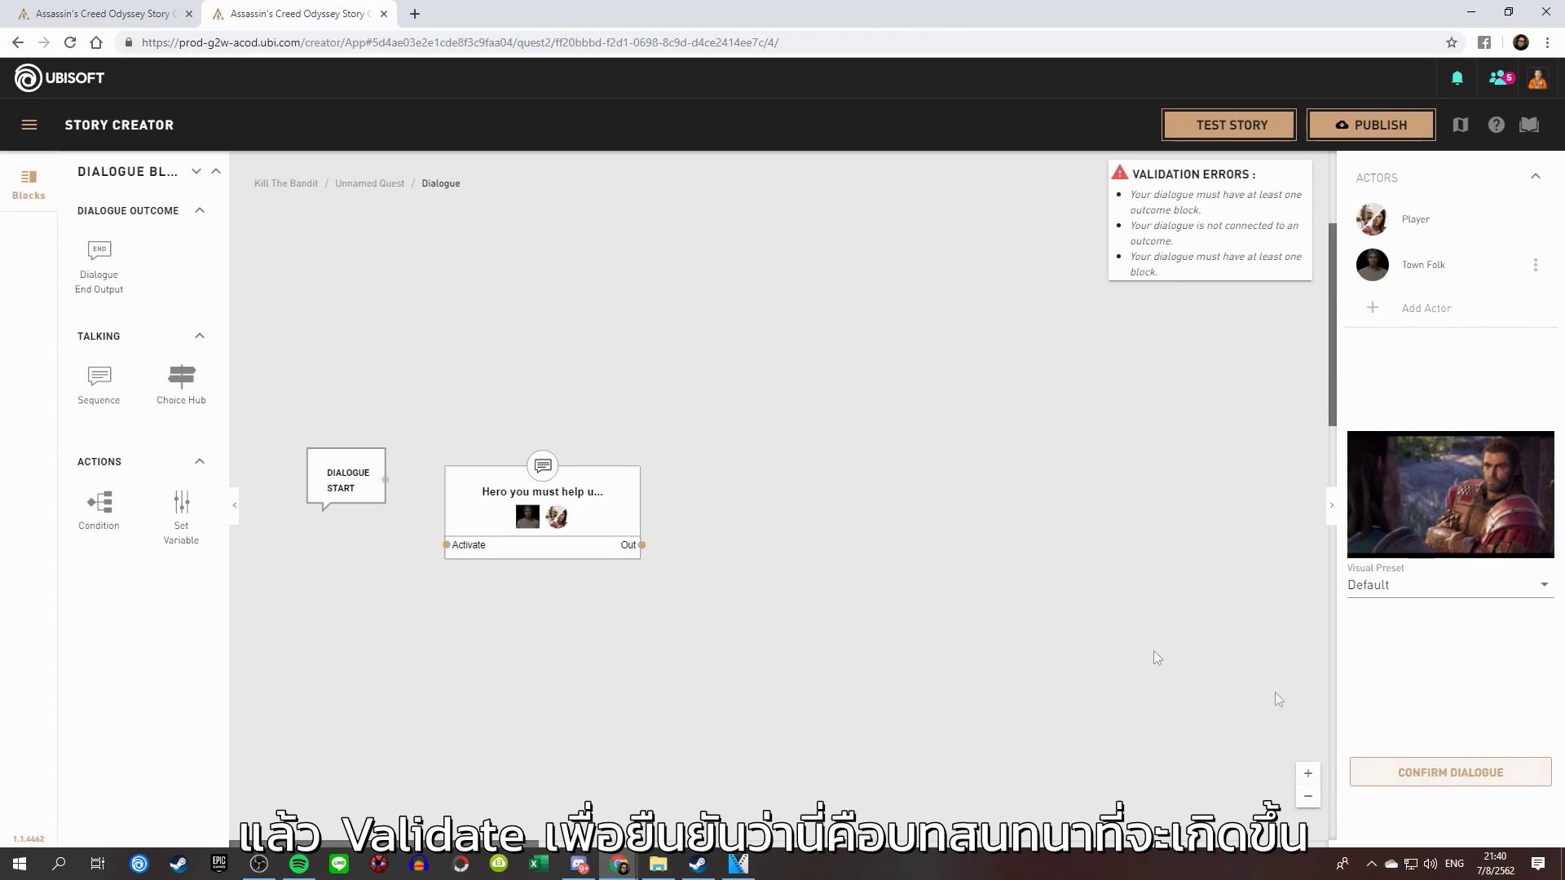
# - Link Dialogue Start to the sequence's Activate input, connect its Out to a new Dialogue End Output block, and confirm the dialogue
pyautogui.moveTo(499, 513); pyautogui.dragTo(488, 446)
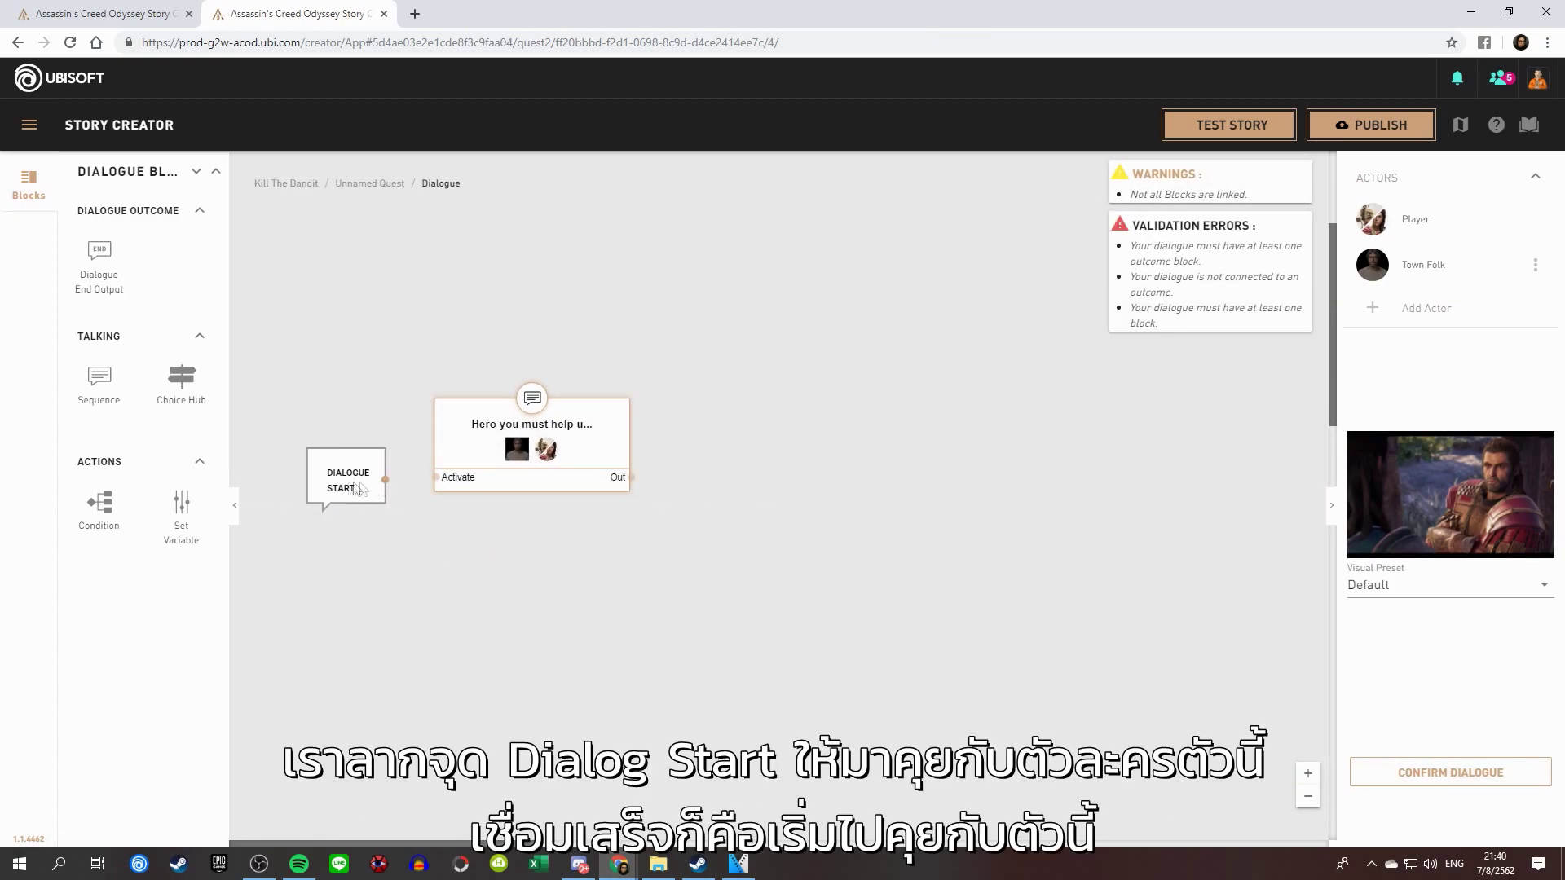
pyautogui.moveTo(386, 479); pyautogui.dragTo(442, 482)
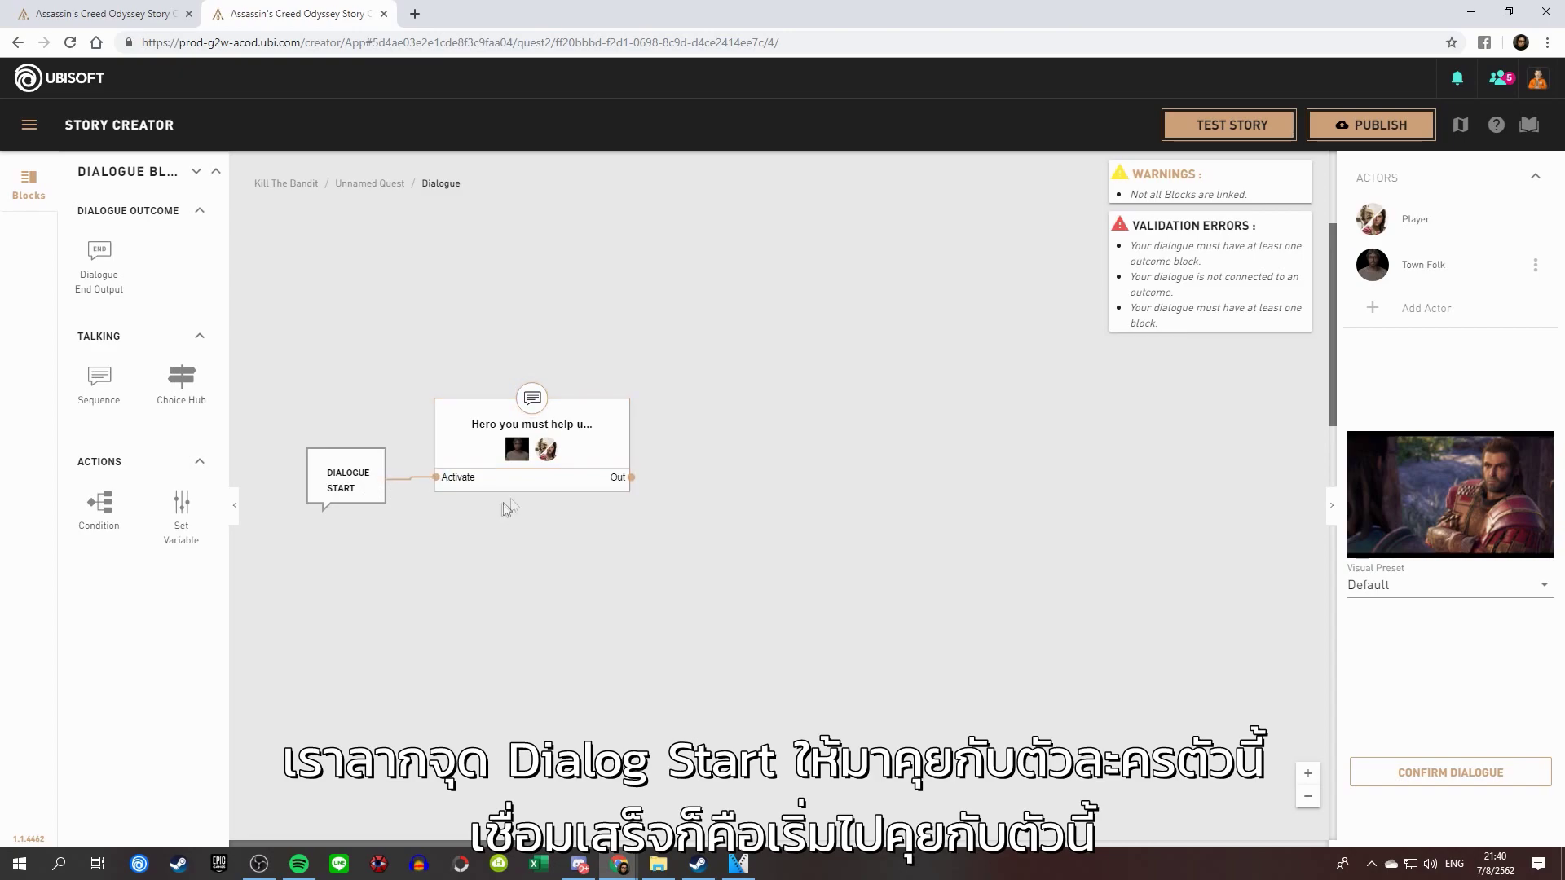
pyautogui.moveTo(551, 465); pyautogui.dragTo(569, 466)
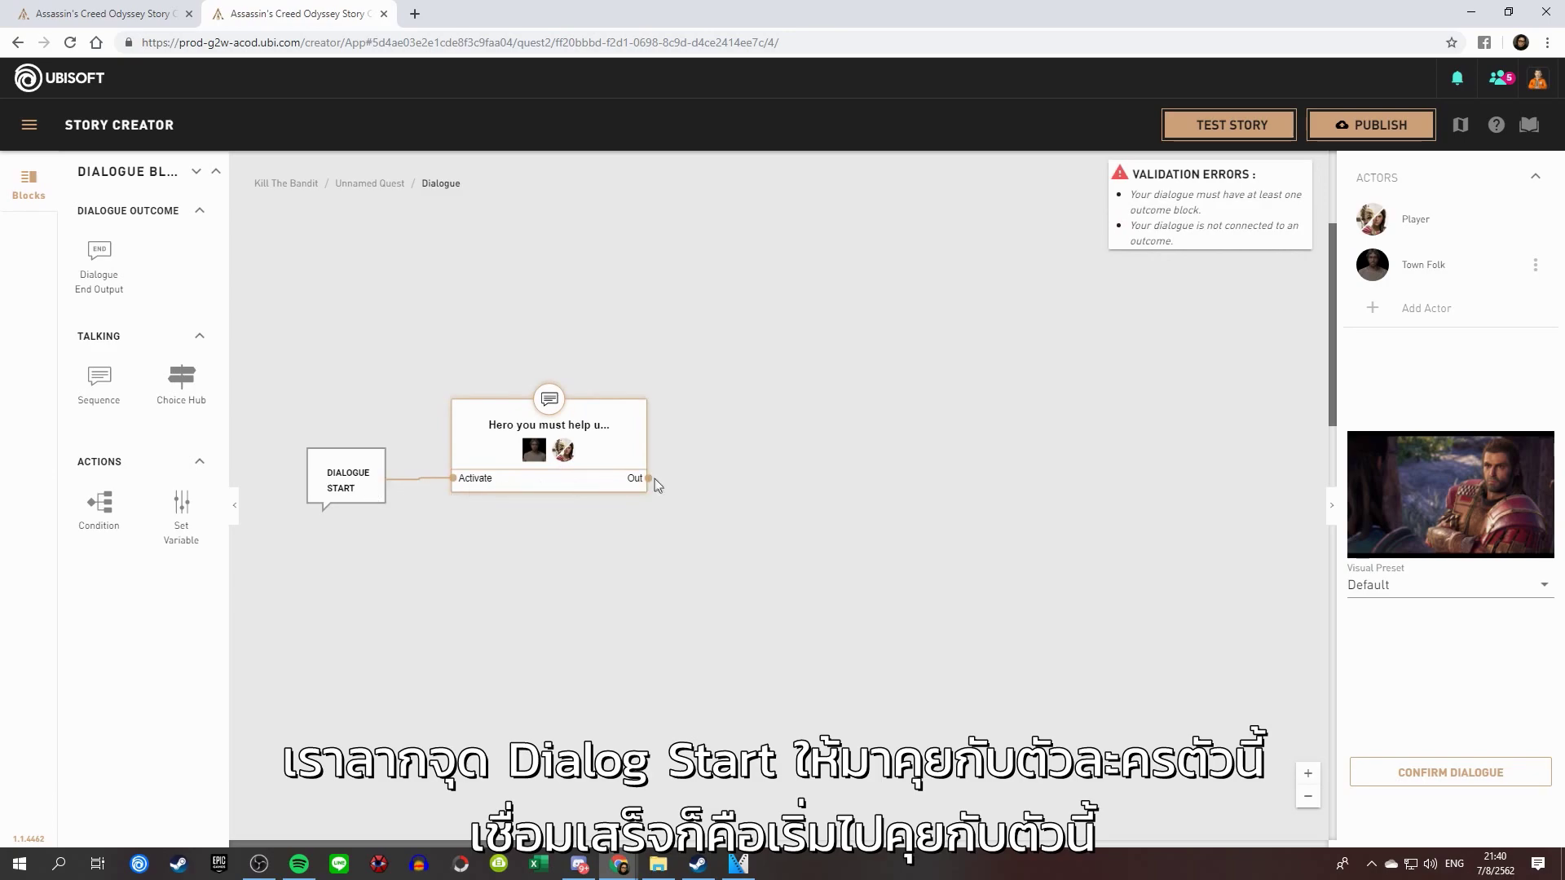
pyautogui.moveTo(100, 259); pyautogui.dragTo(740, 475)
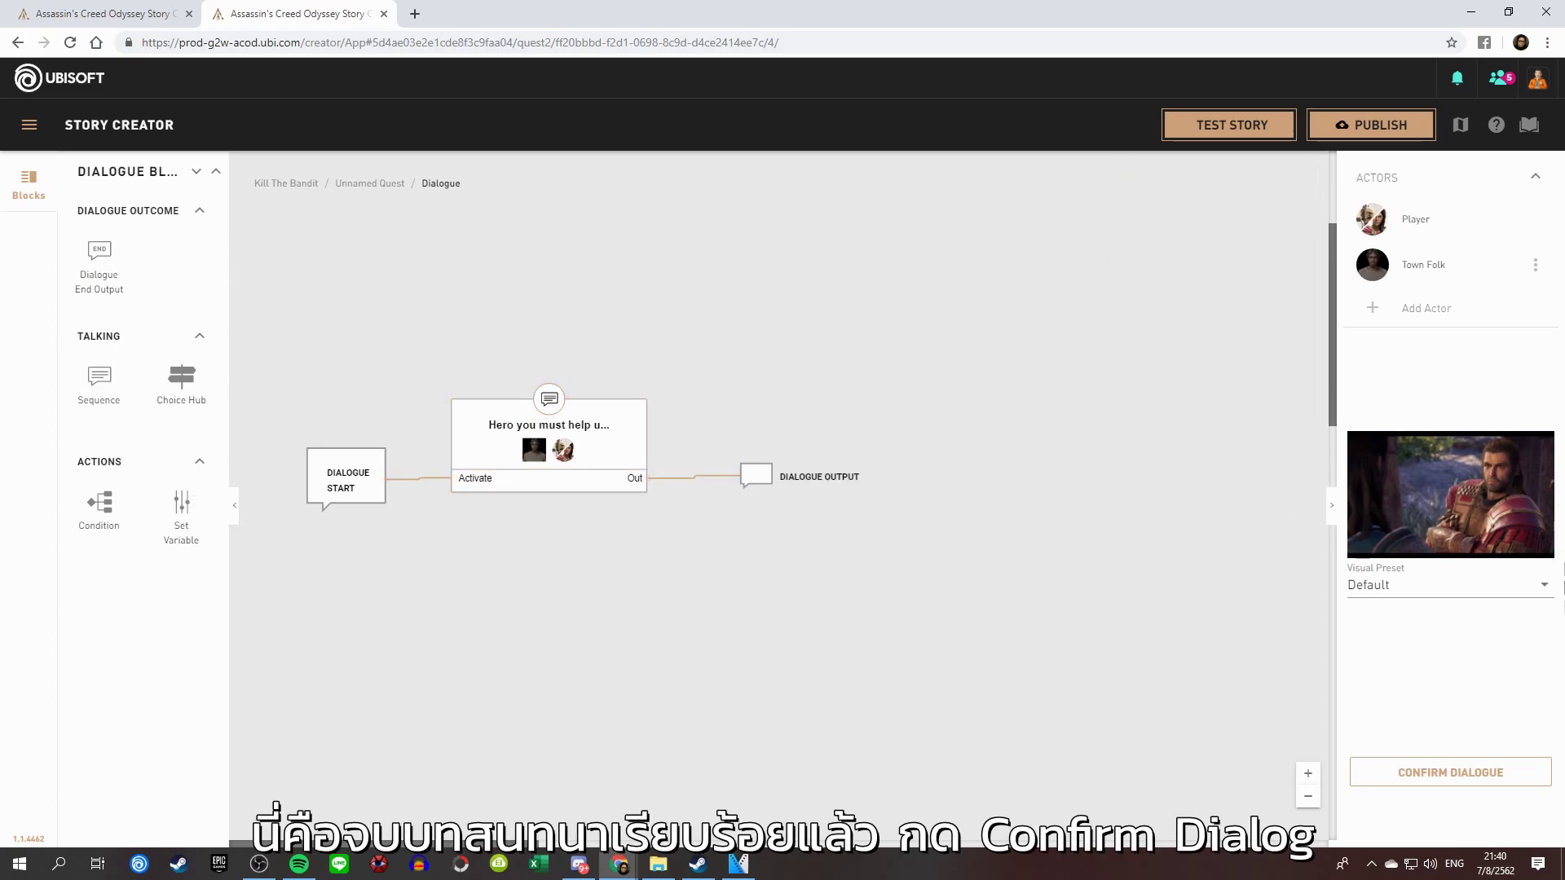
pyautogui.click(1449, 773)
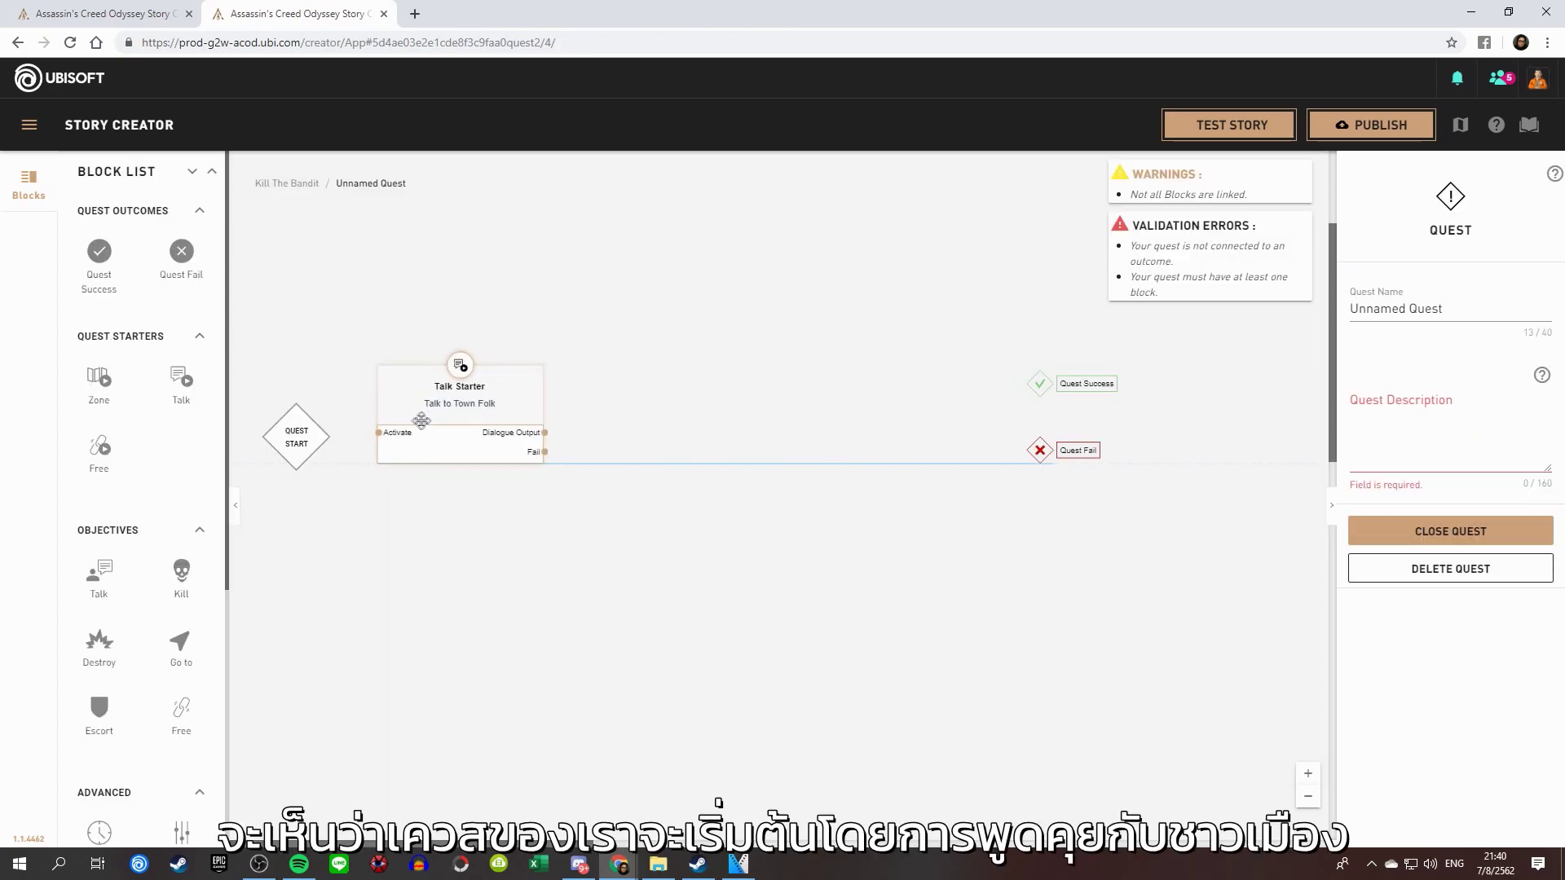
# - Link Quest Start to the Talk Starter, name the quest "Kill the bandit" and describe it as "You must help the town folk with the bandit problem"
pyautogui.moveTo(332, 438); pyautogui.dragTo(413, 408)
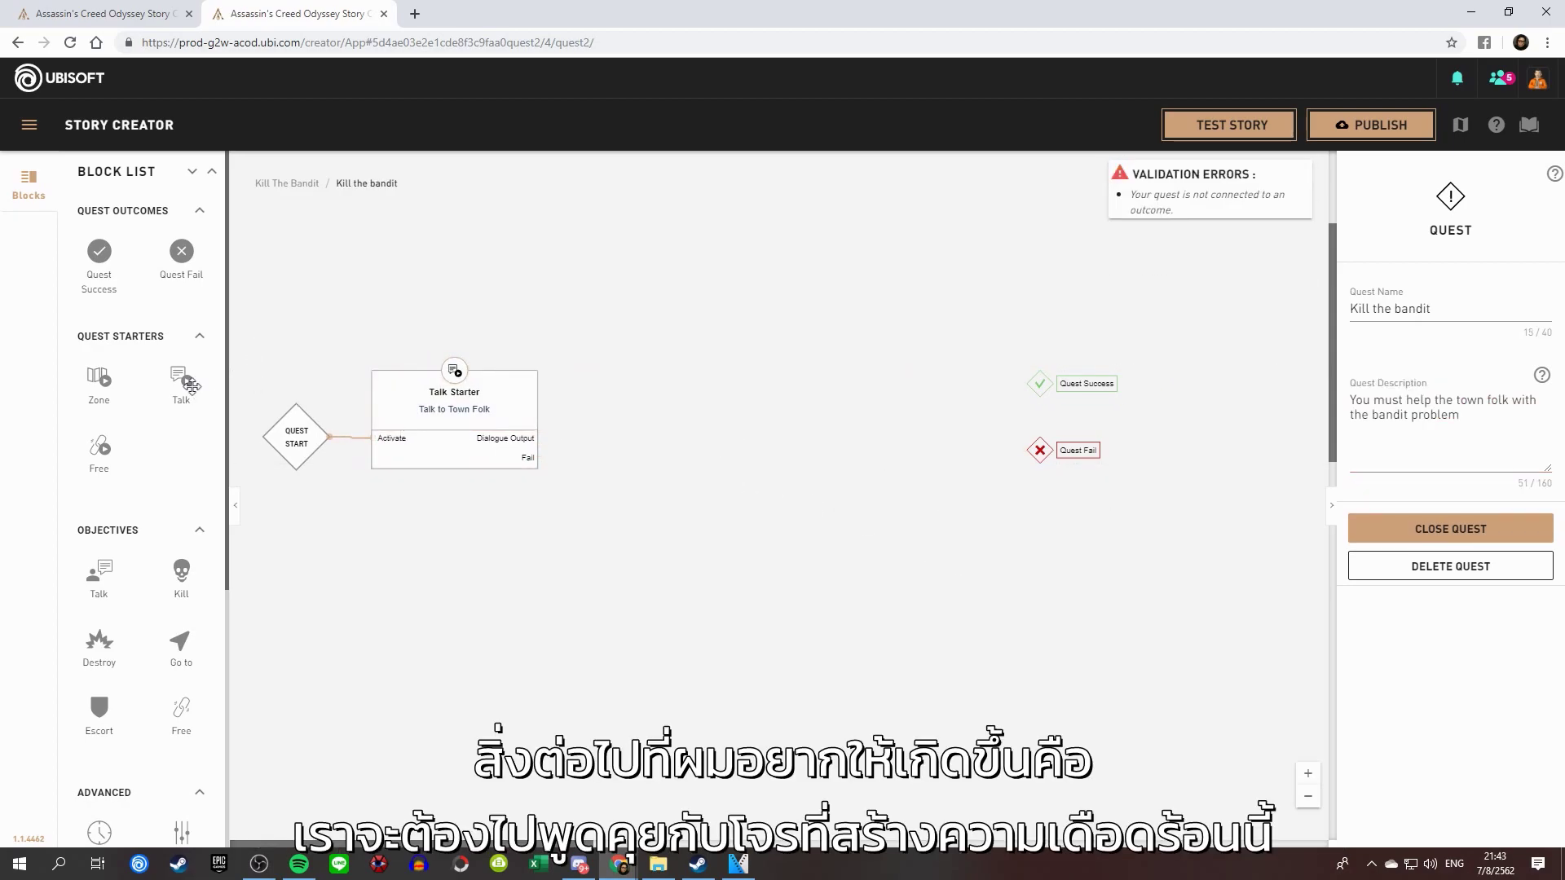
# - Place a second Talk quest starter after the first one and add a new actor to it based on the generic NPC Athenian Brute 4
pyautogui.moveTo(191, 385); pyautogui.dragTo(653, 417)
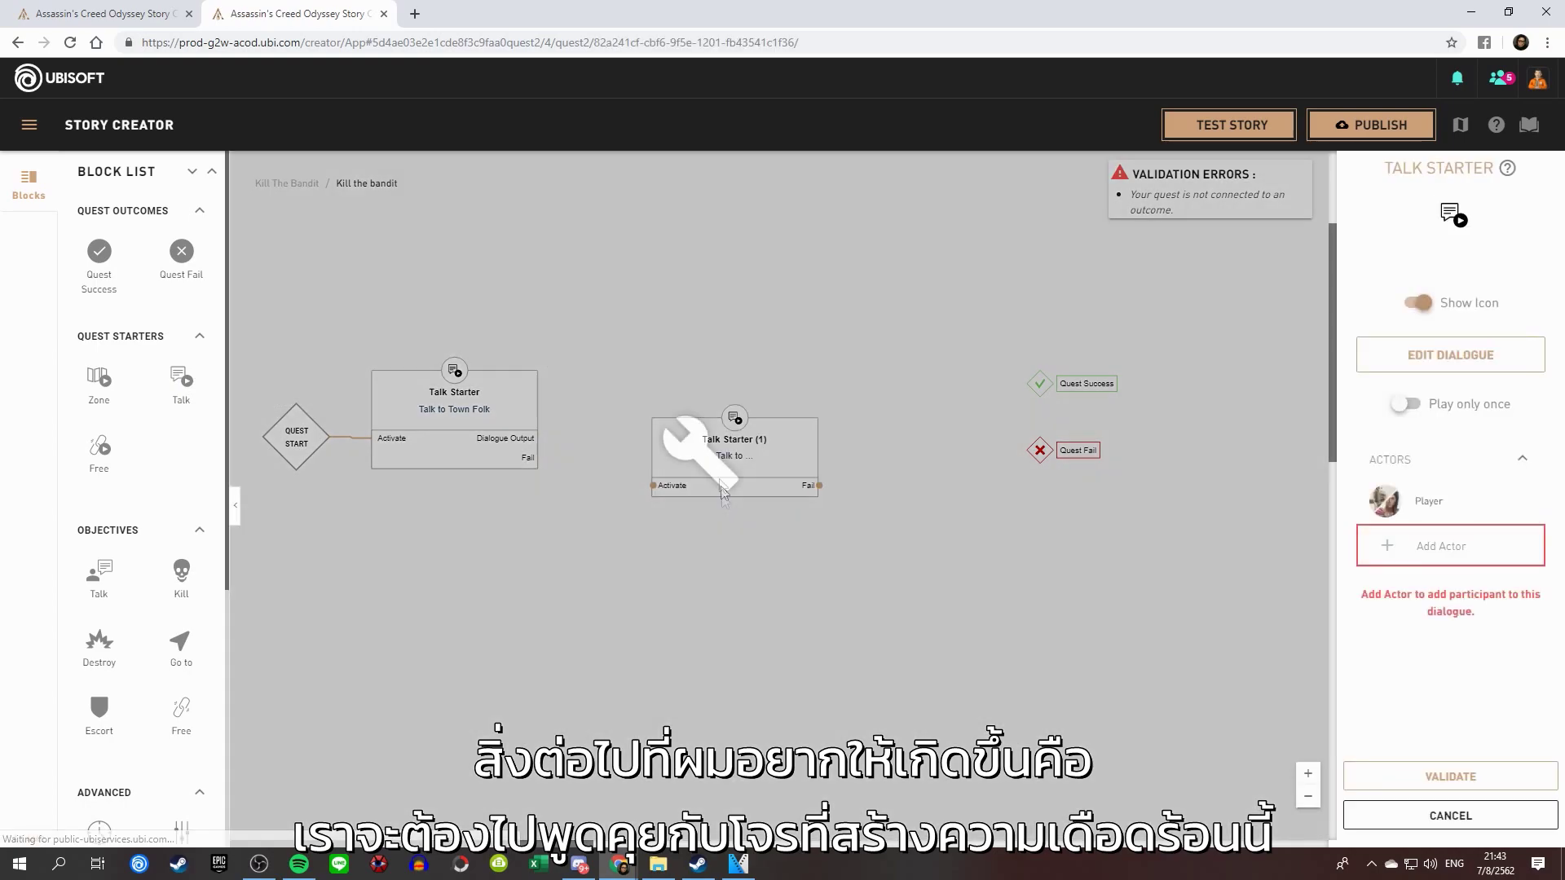
pyautogui.click(1439, 558)
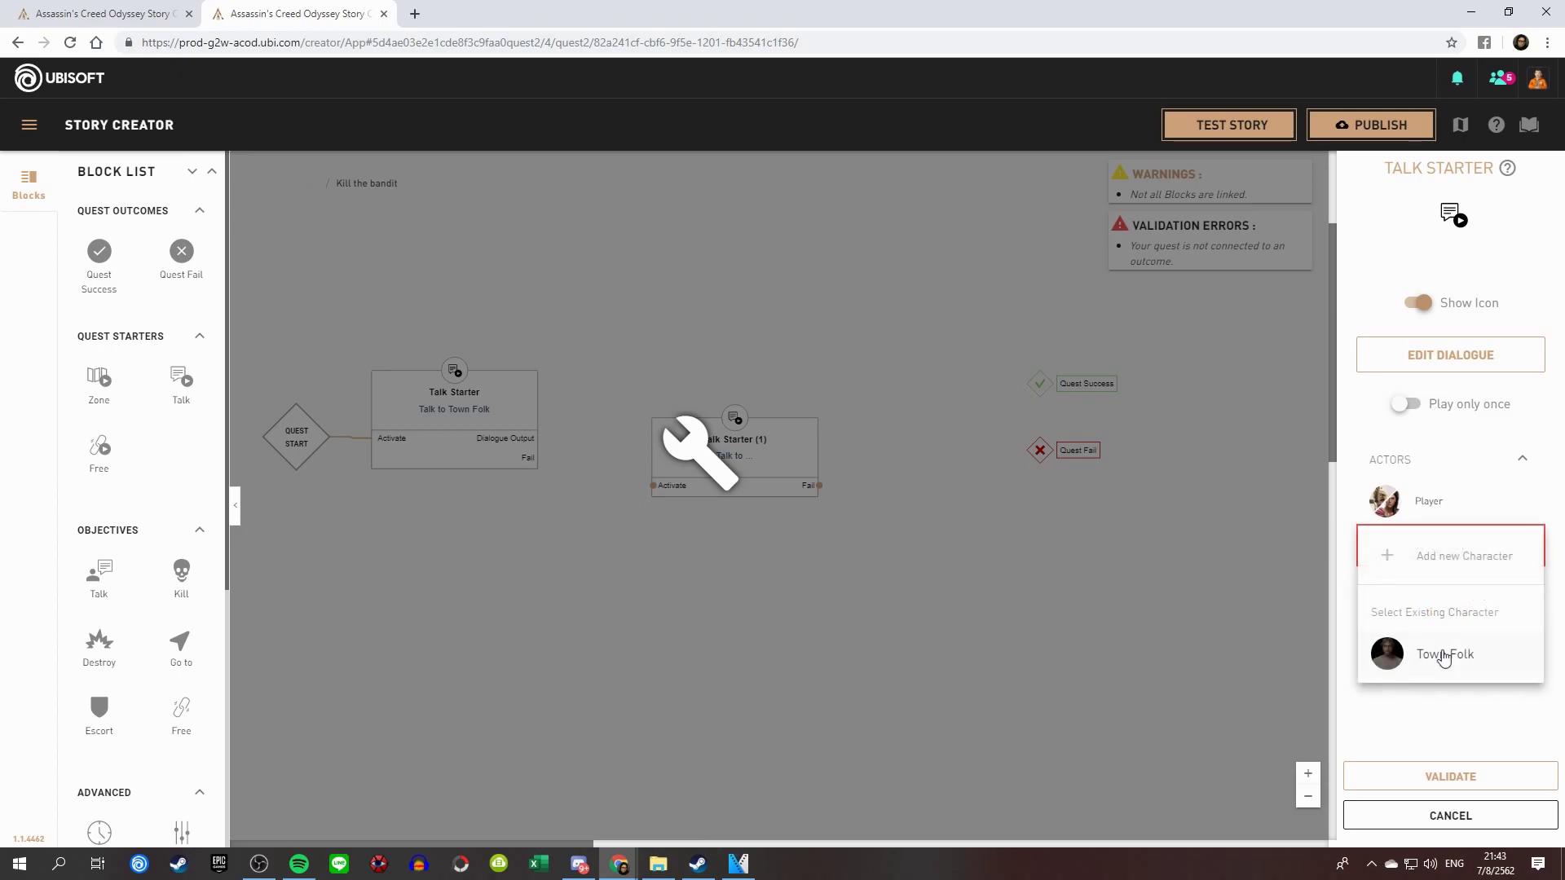
pyautogui.click(1450, 563)
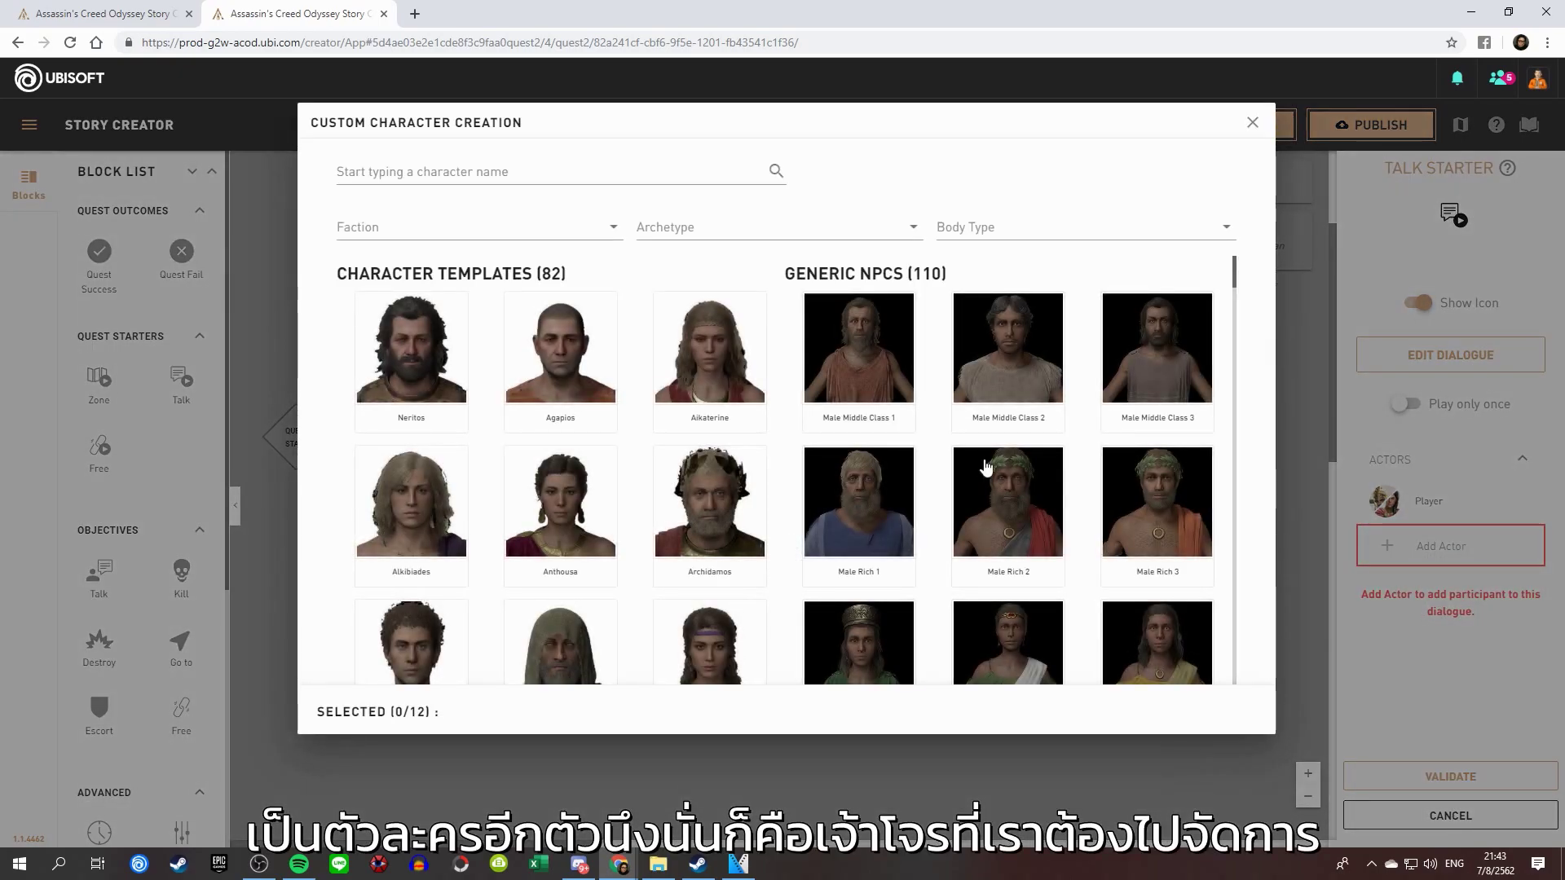
pyautogui.scroll(-10, 1020, 494)
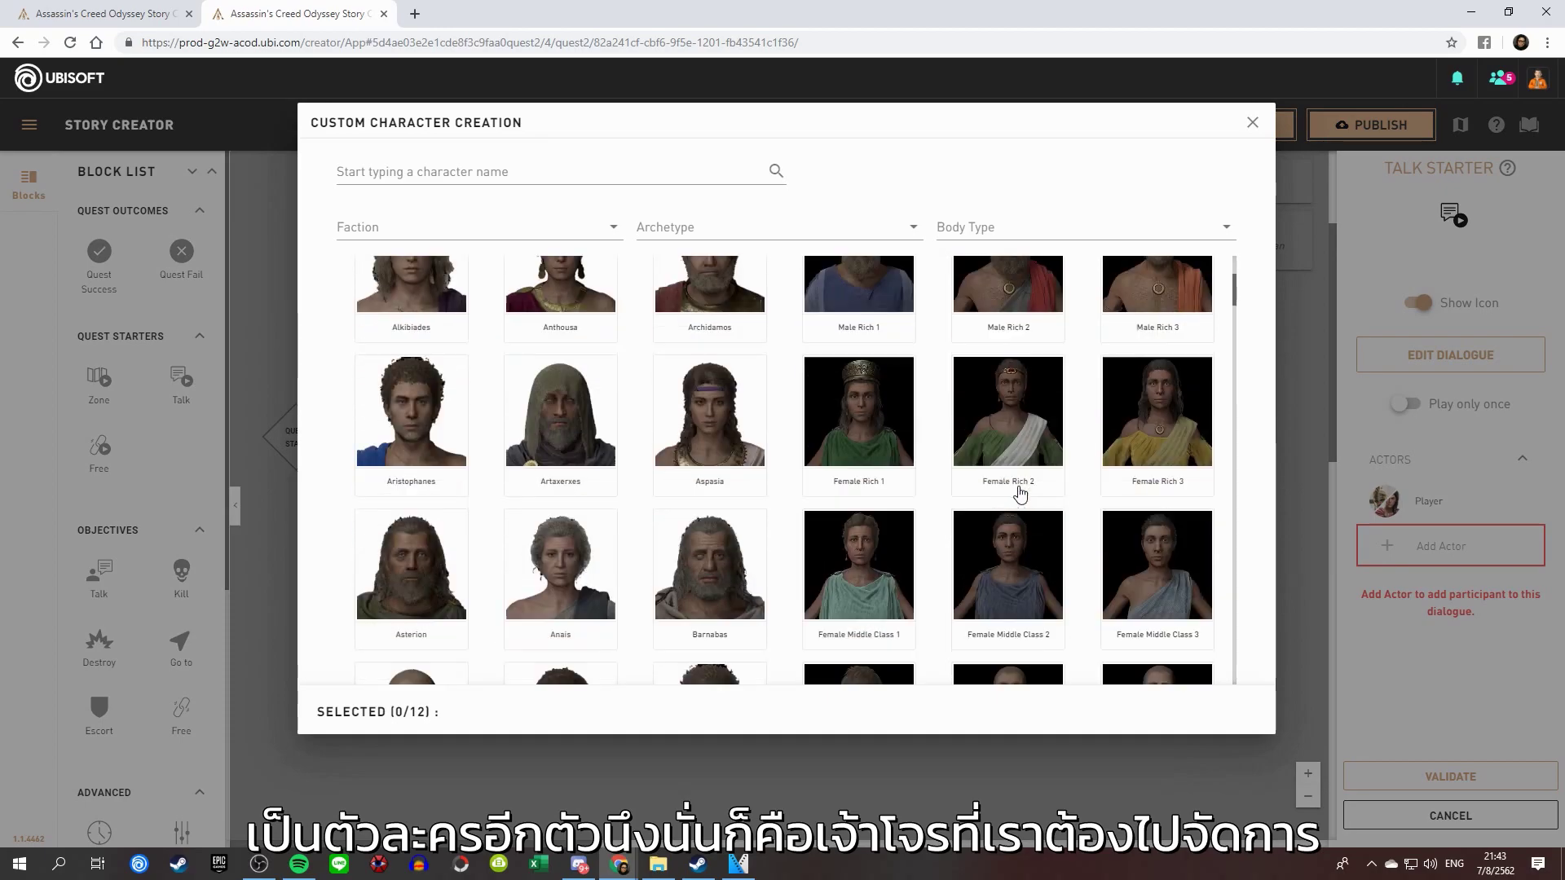
pyautogui.scroll(-10, 1004, 511)
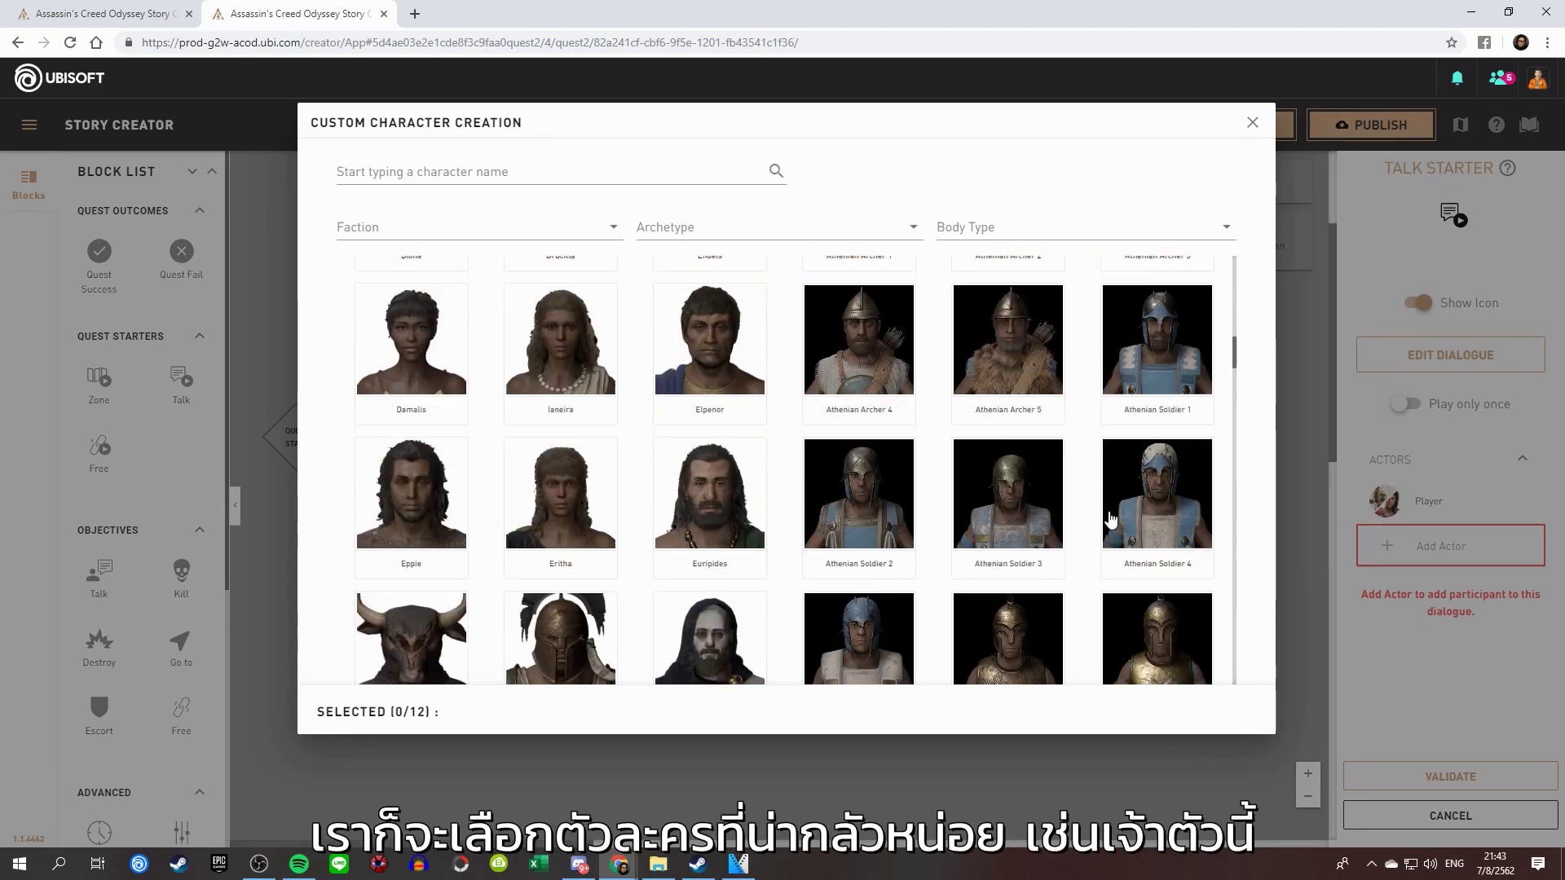
pyautogui.scroll(-1, 1115, 523)
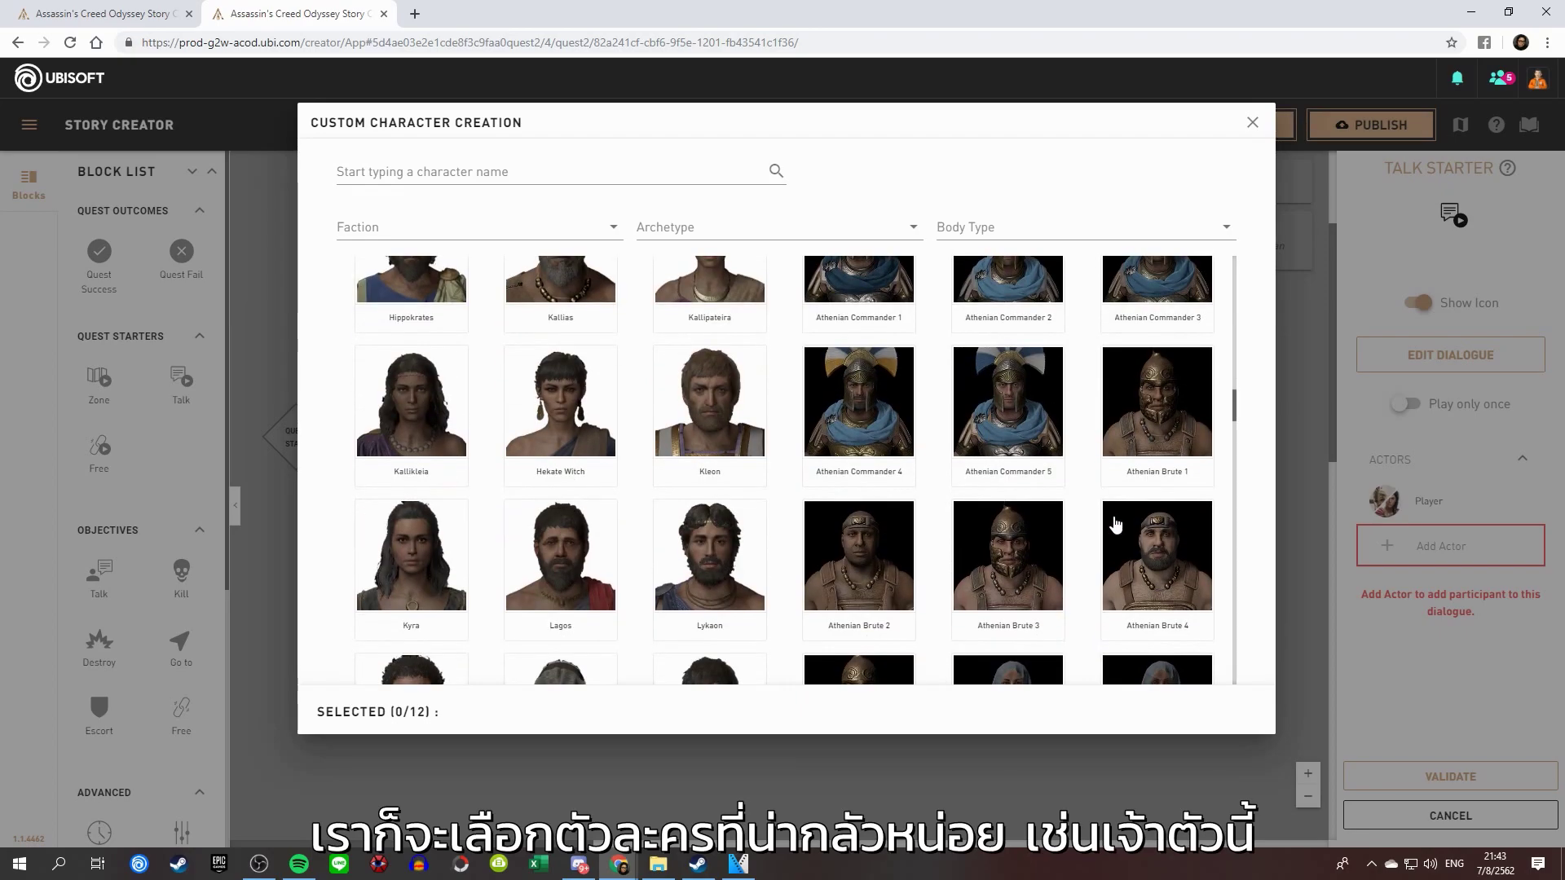
pyautogui.click(1148, 587)
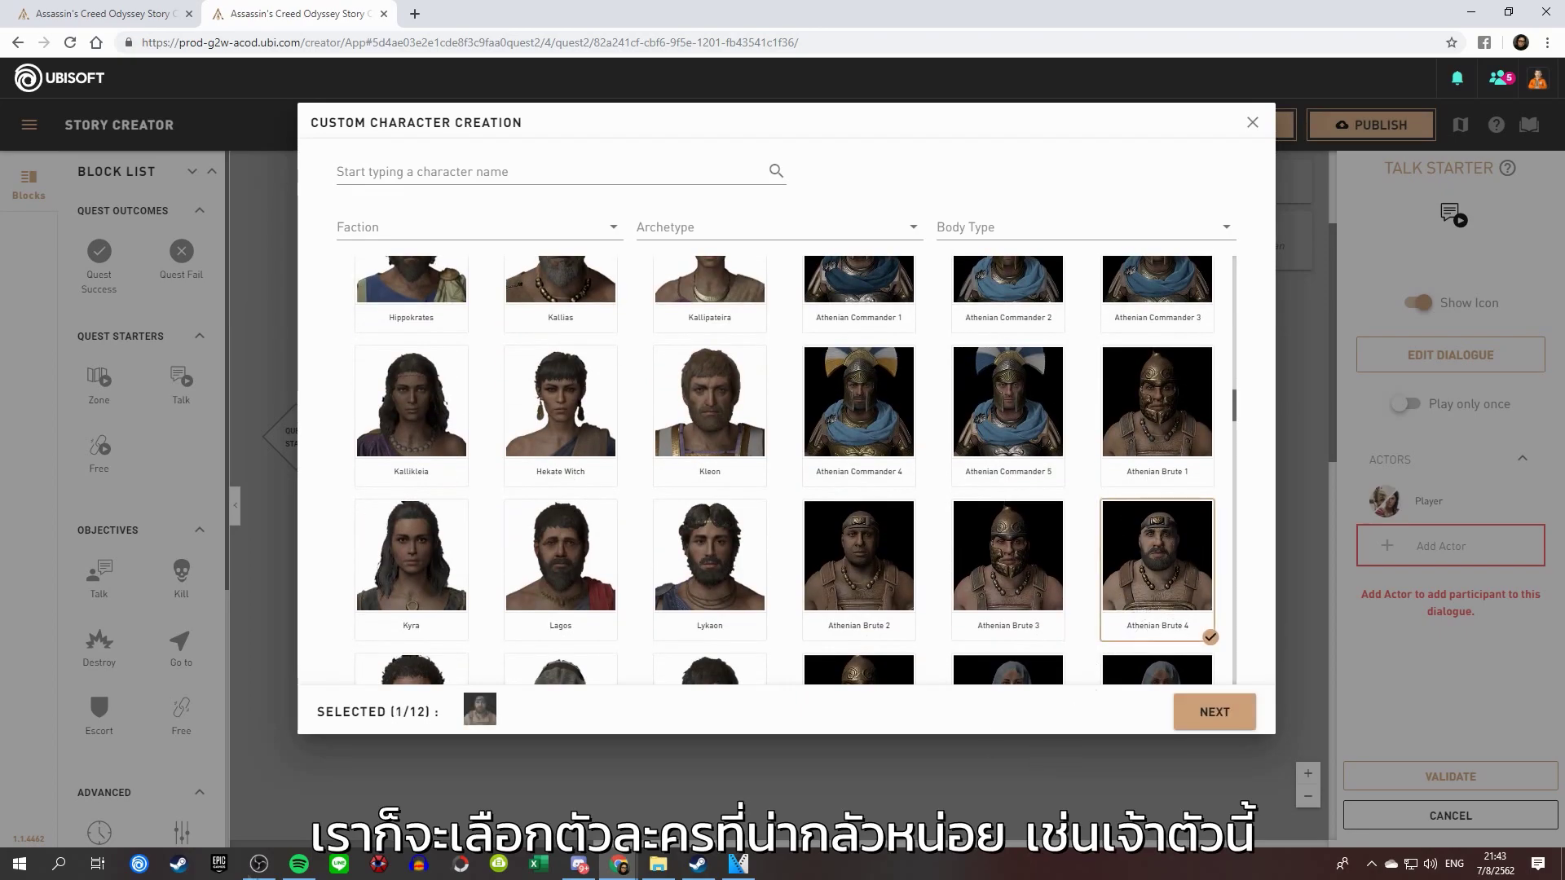
pyautogui.click(1206, 712)
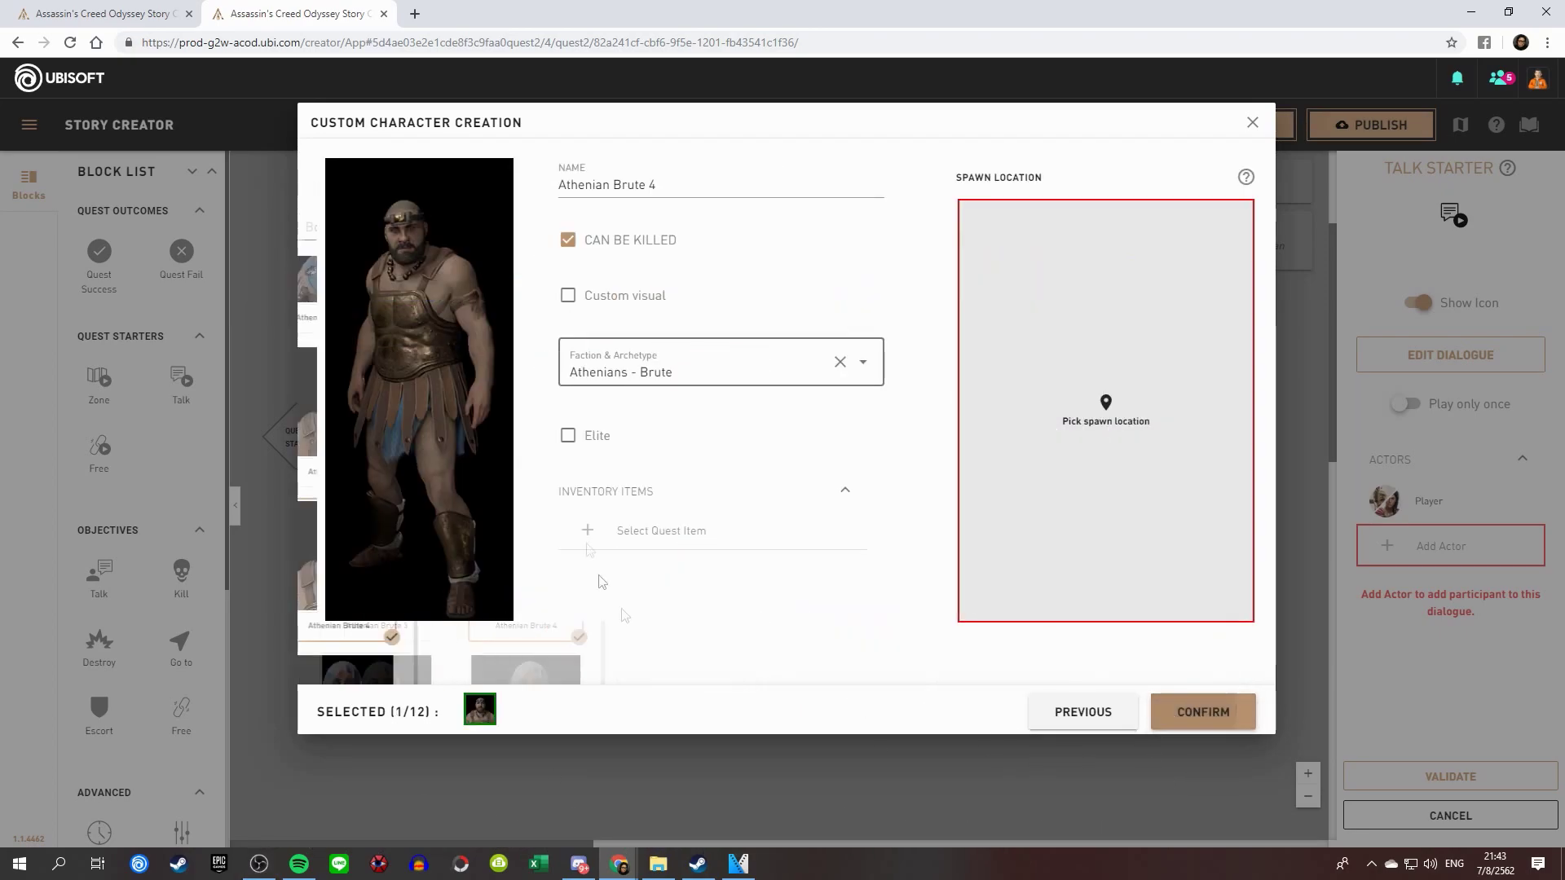
# - Name the character "The Bandit", set its spawn location outside the city west of the theatre, at about X -3127.58, Y -2225.89, and confirm the character
pyautogui.tripleClick(692, 185)
pyautogui.write('The Bandit')
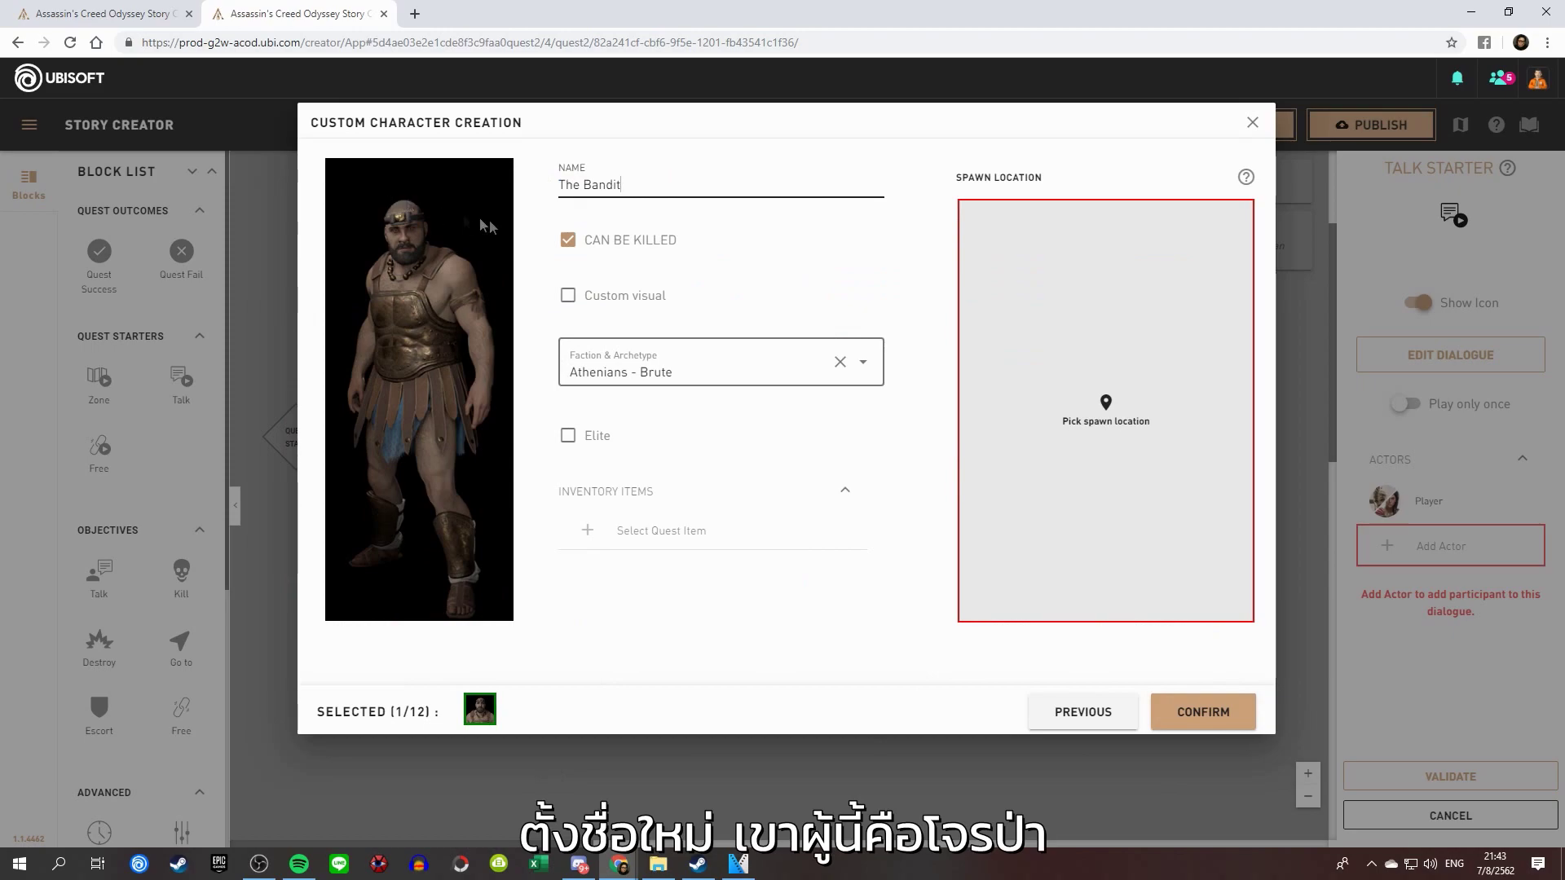
pyautogui.click(1113, 429)
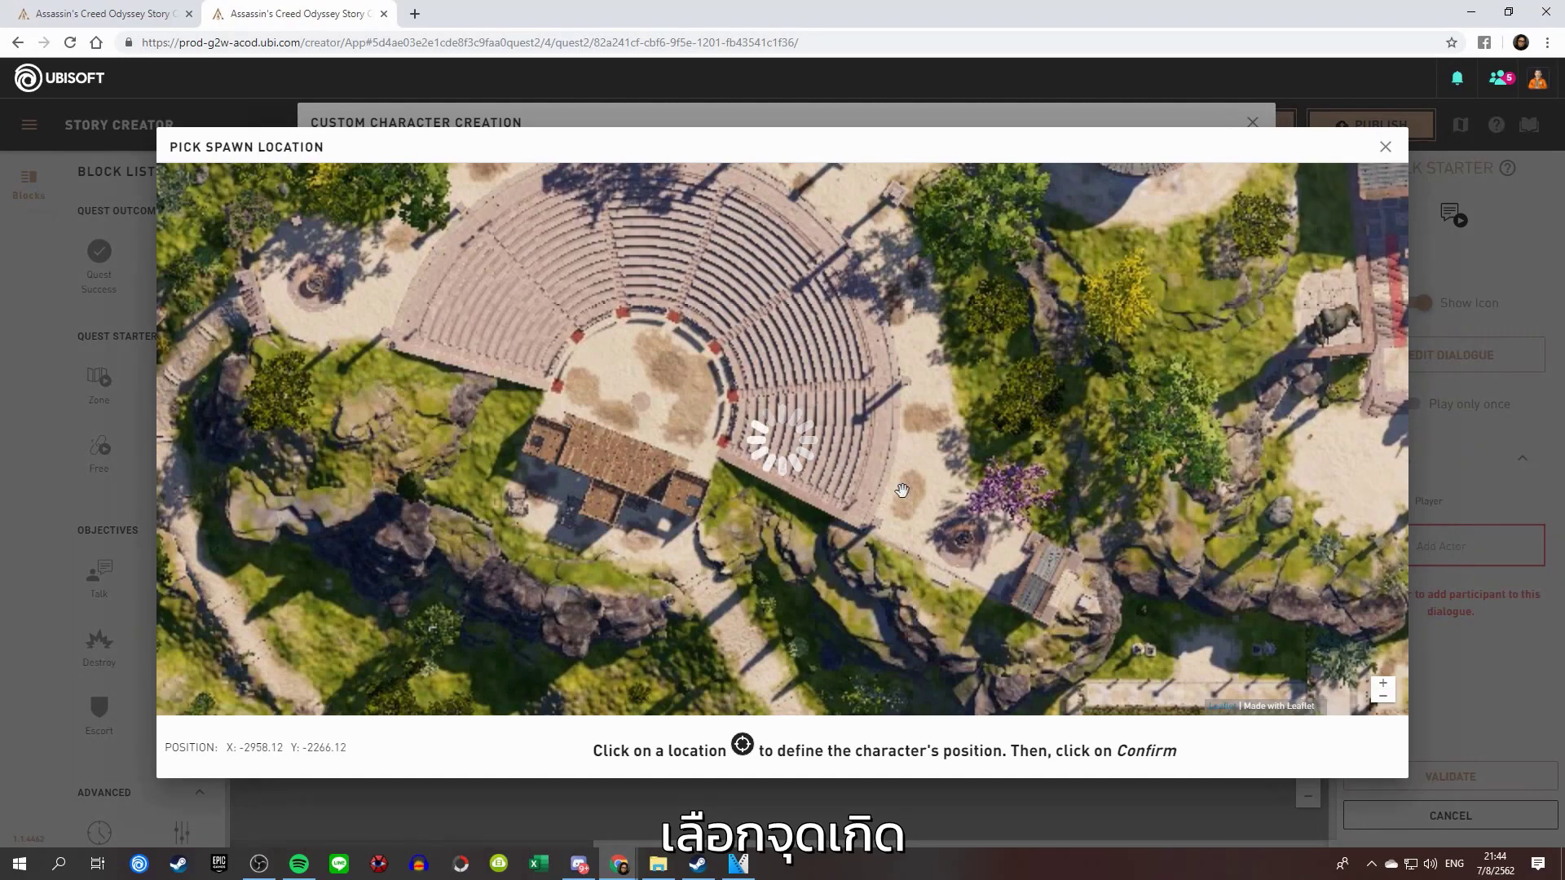
pyautogui.scroll(-1, 732, 409)
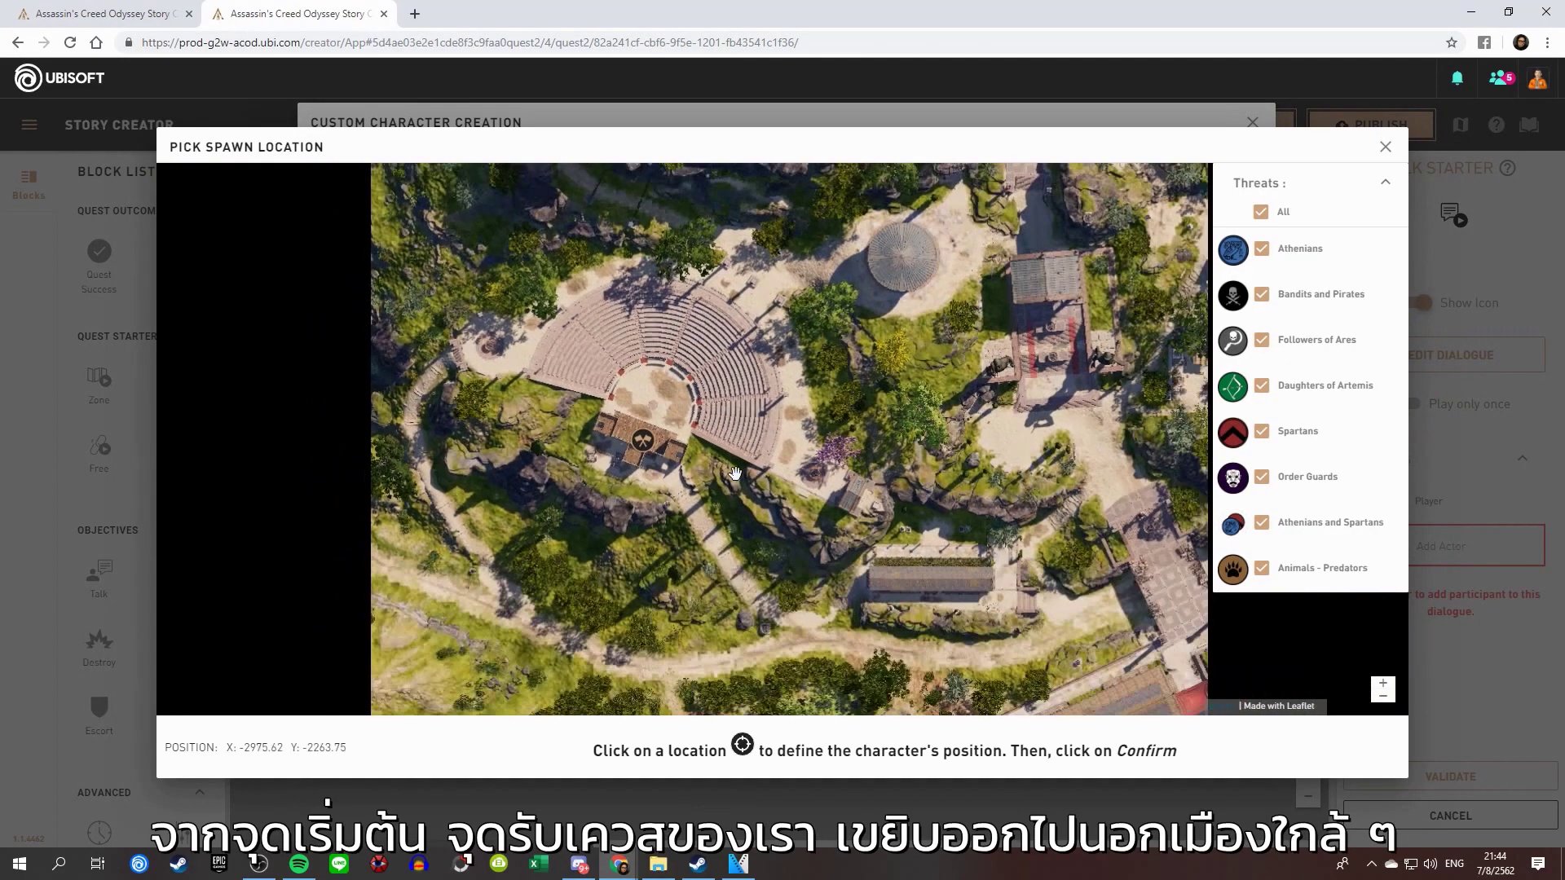
pyautogui.scroll(-1, 732, 409)
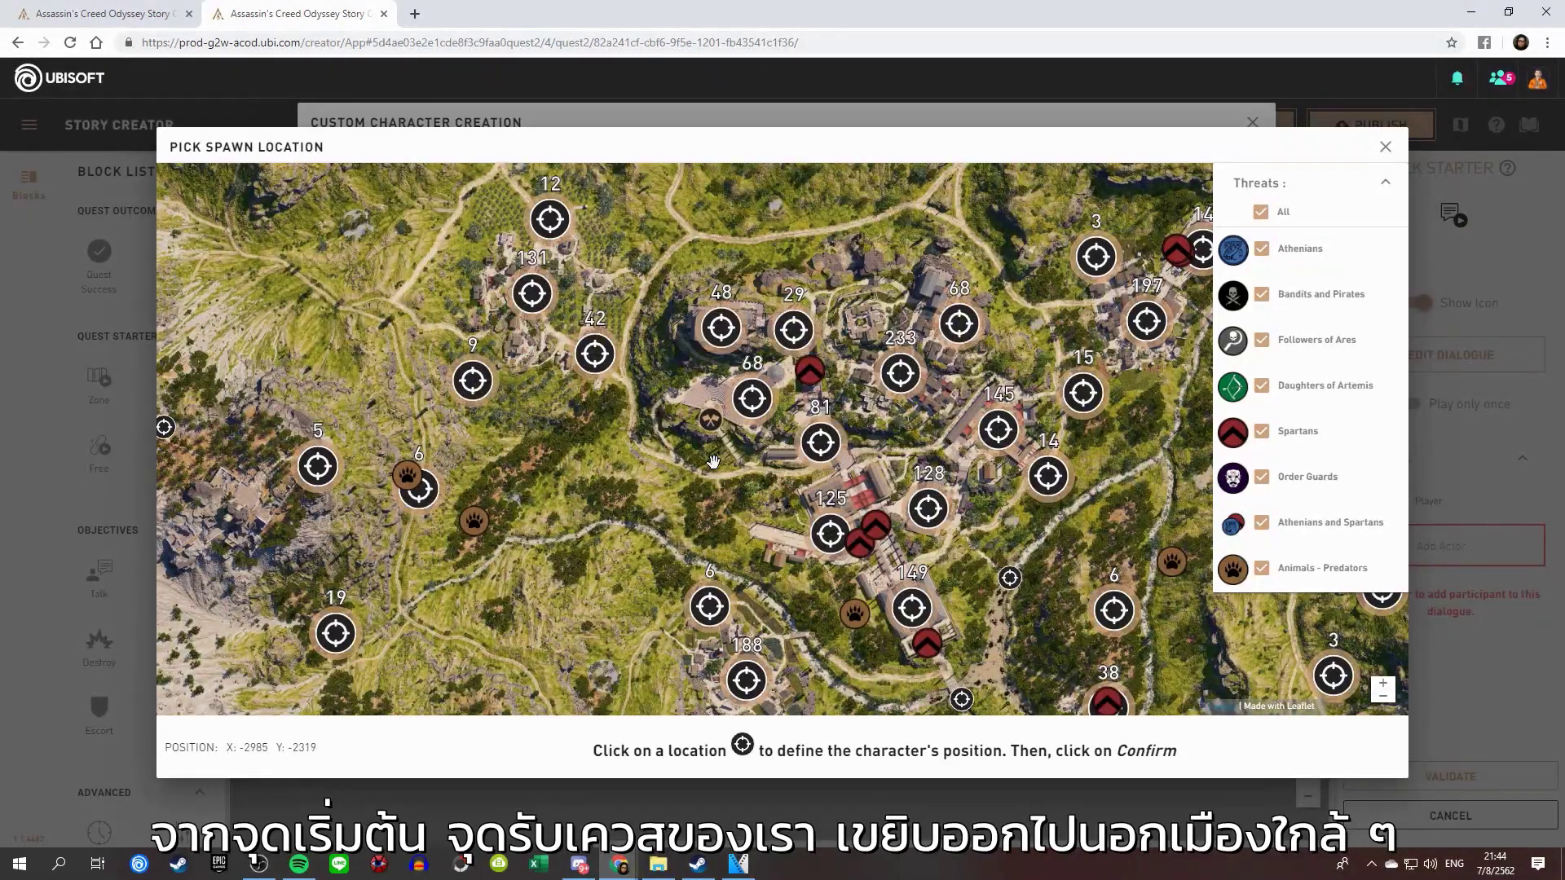
pyautogui.scroll(1, 644, 401)
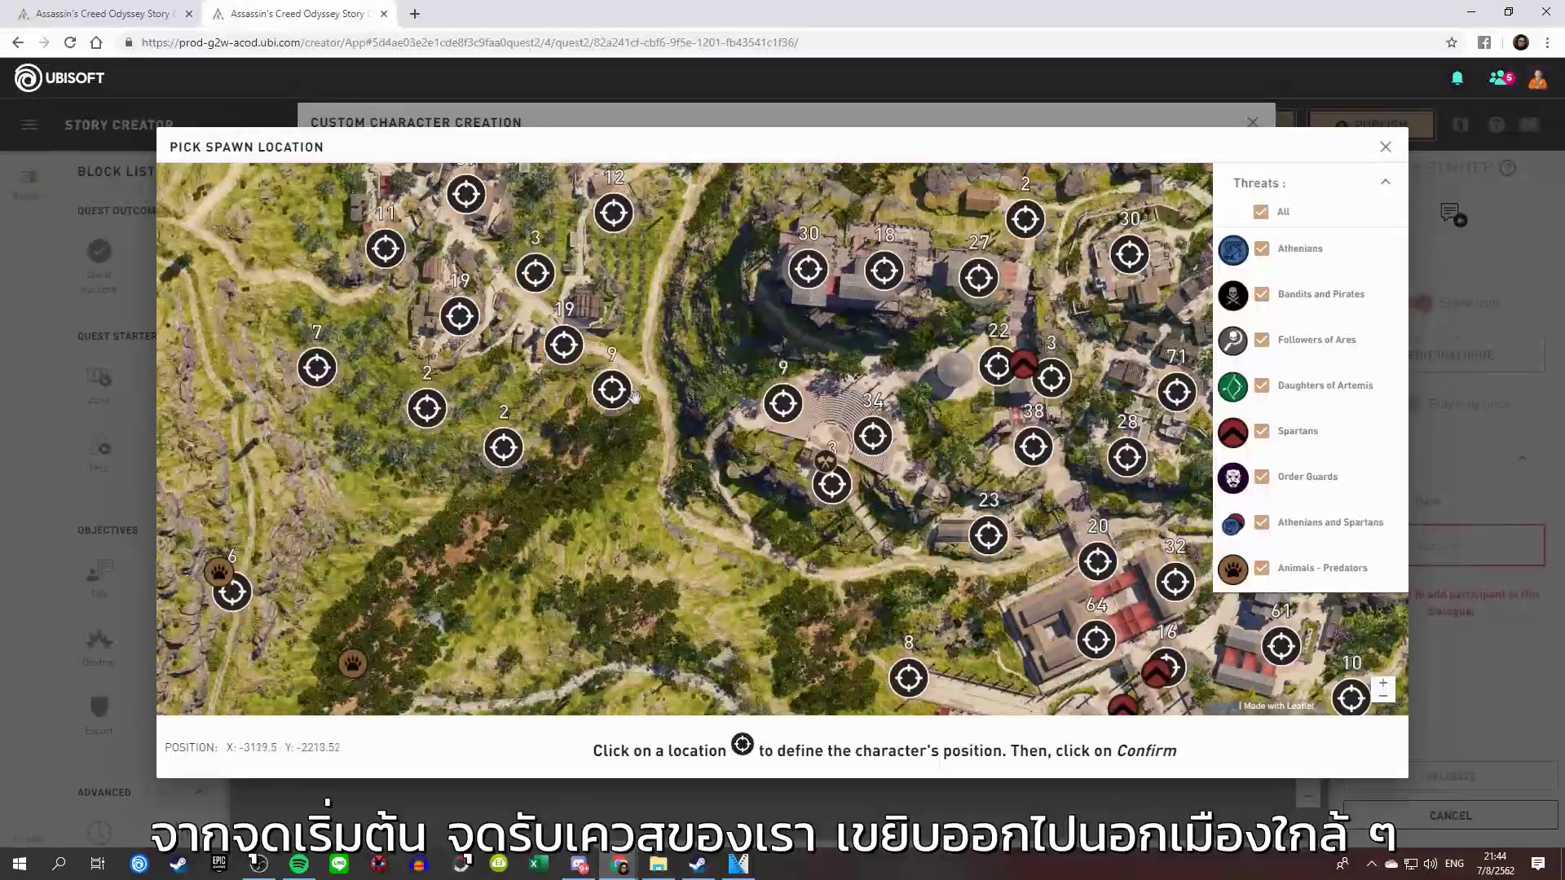
pyautogui.scroll(1, 645, 404)
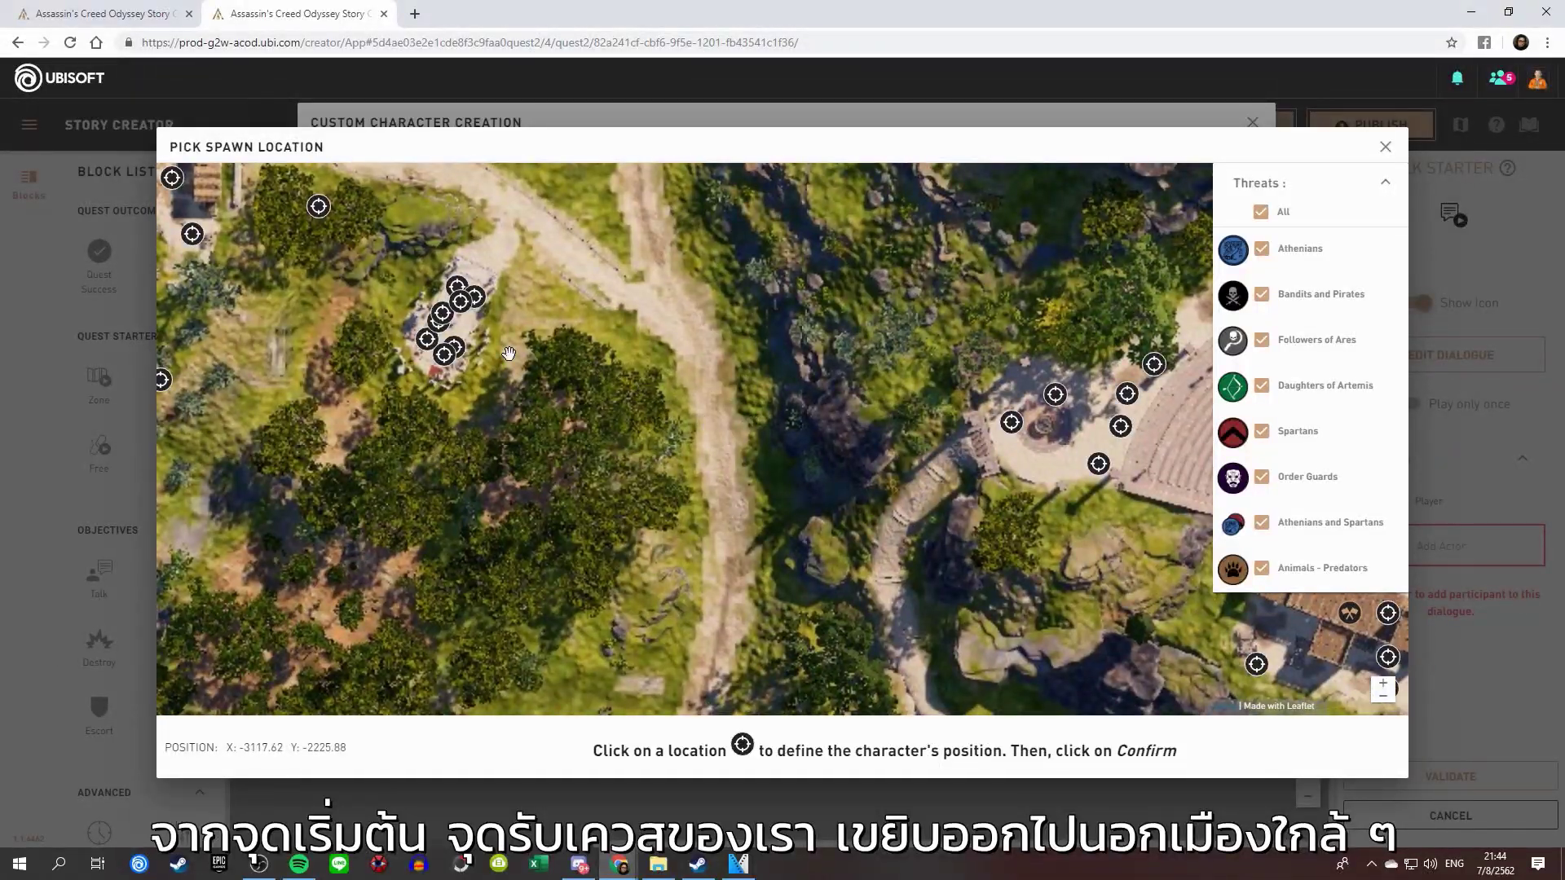
pyautogui.click(444, 359)
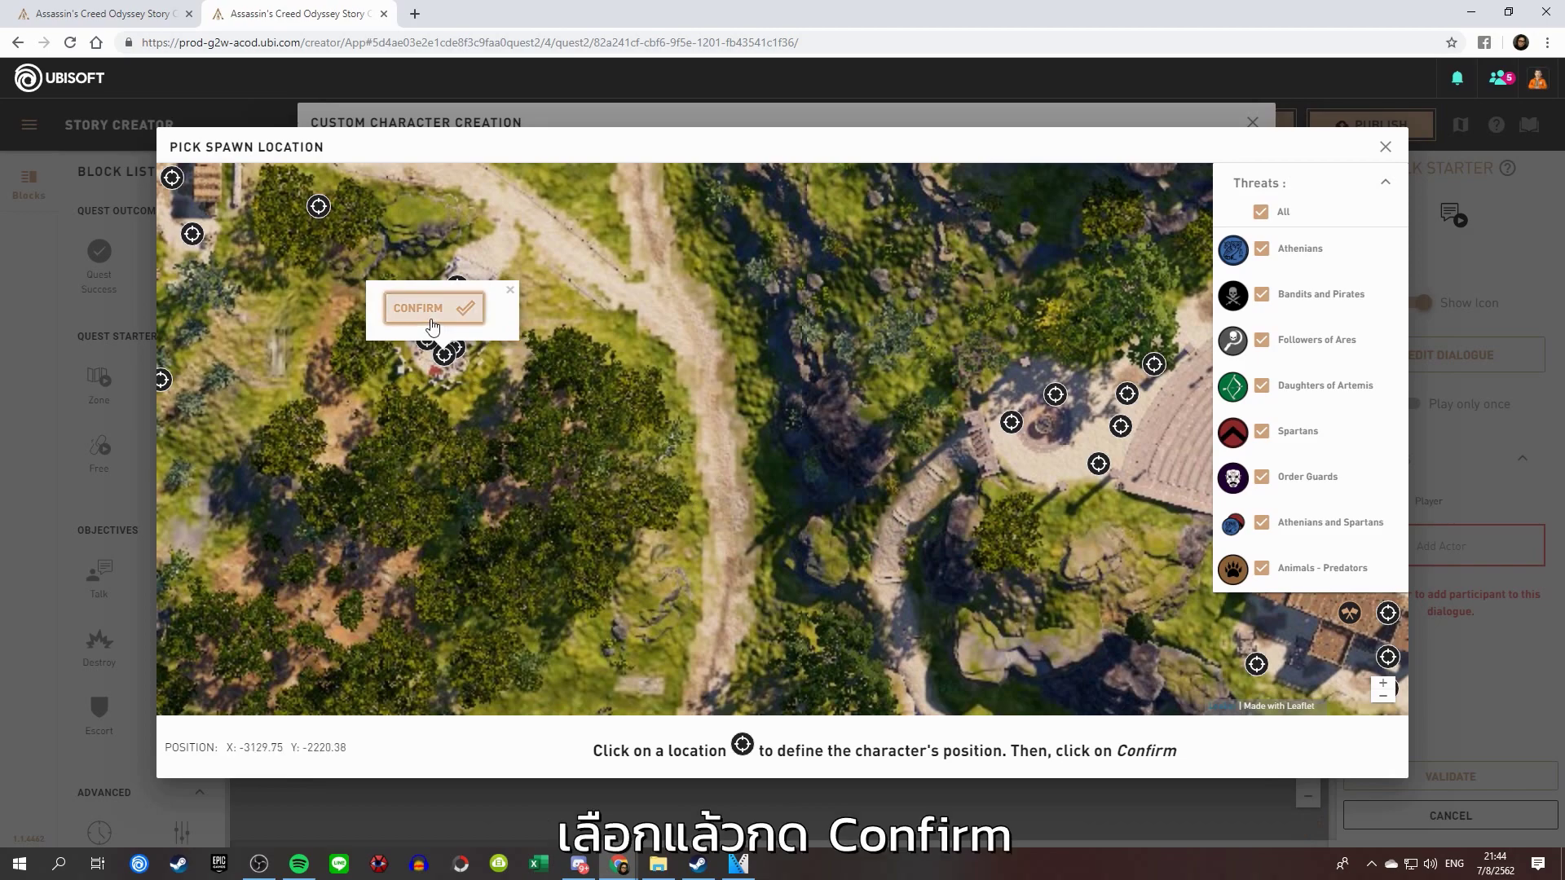
pyautogui.click(432, 320)
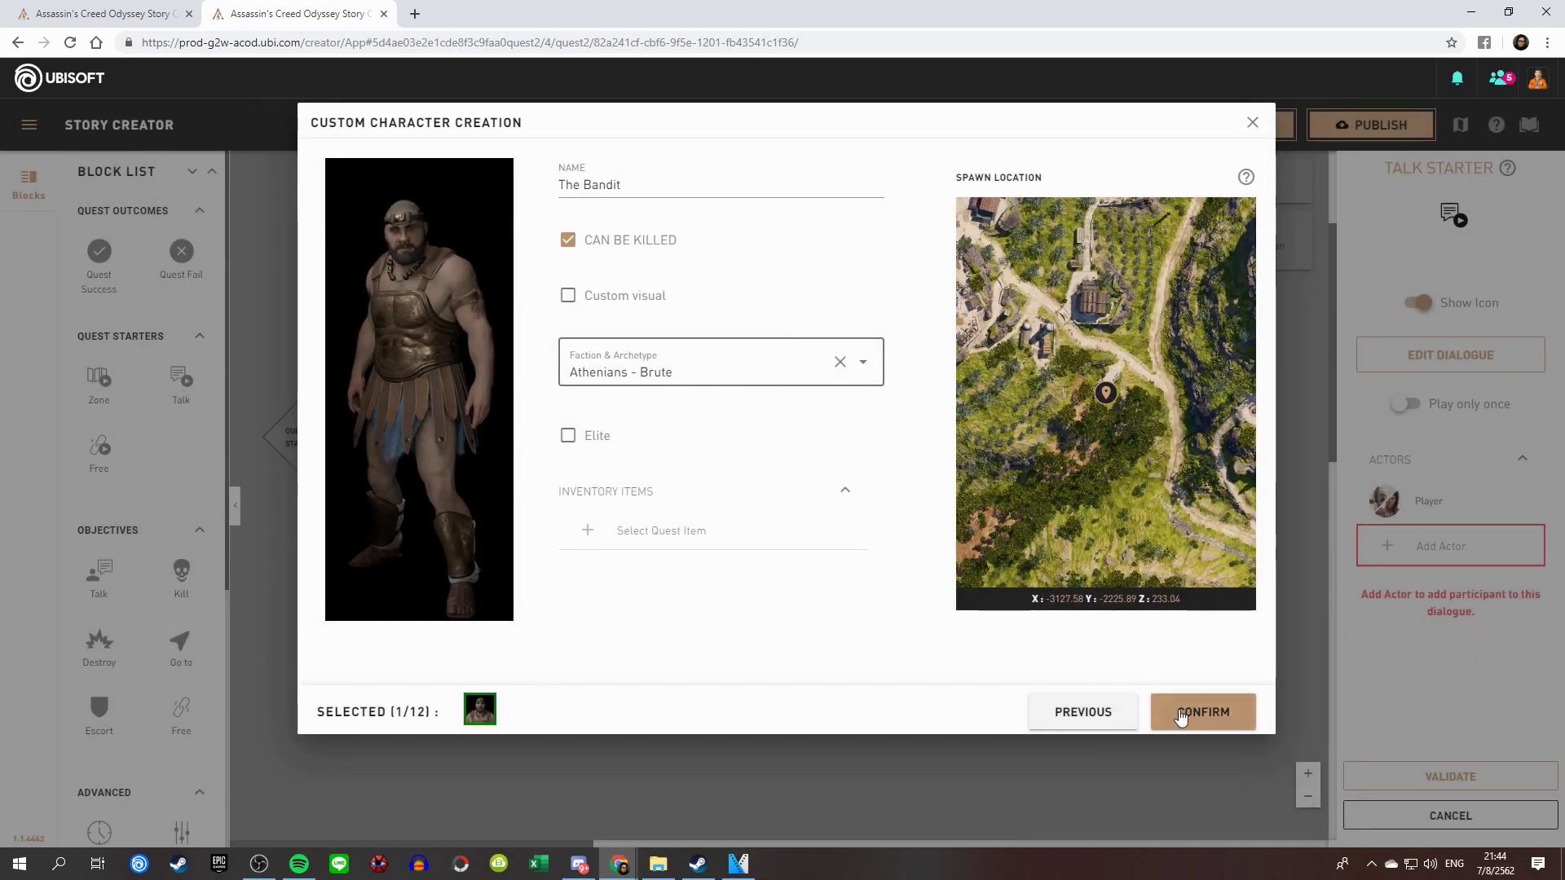
pyautogui.click(1181, 715)
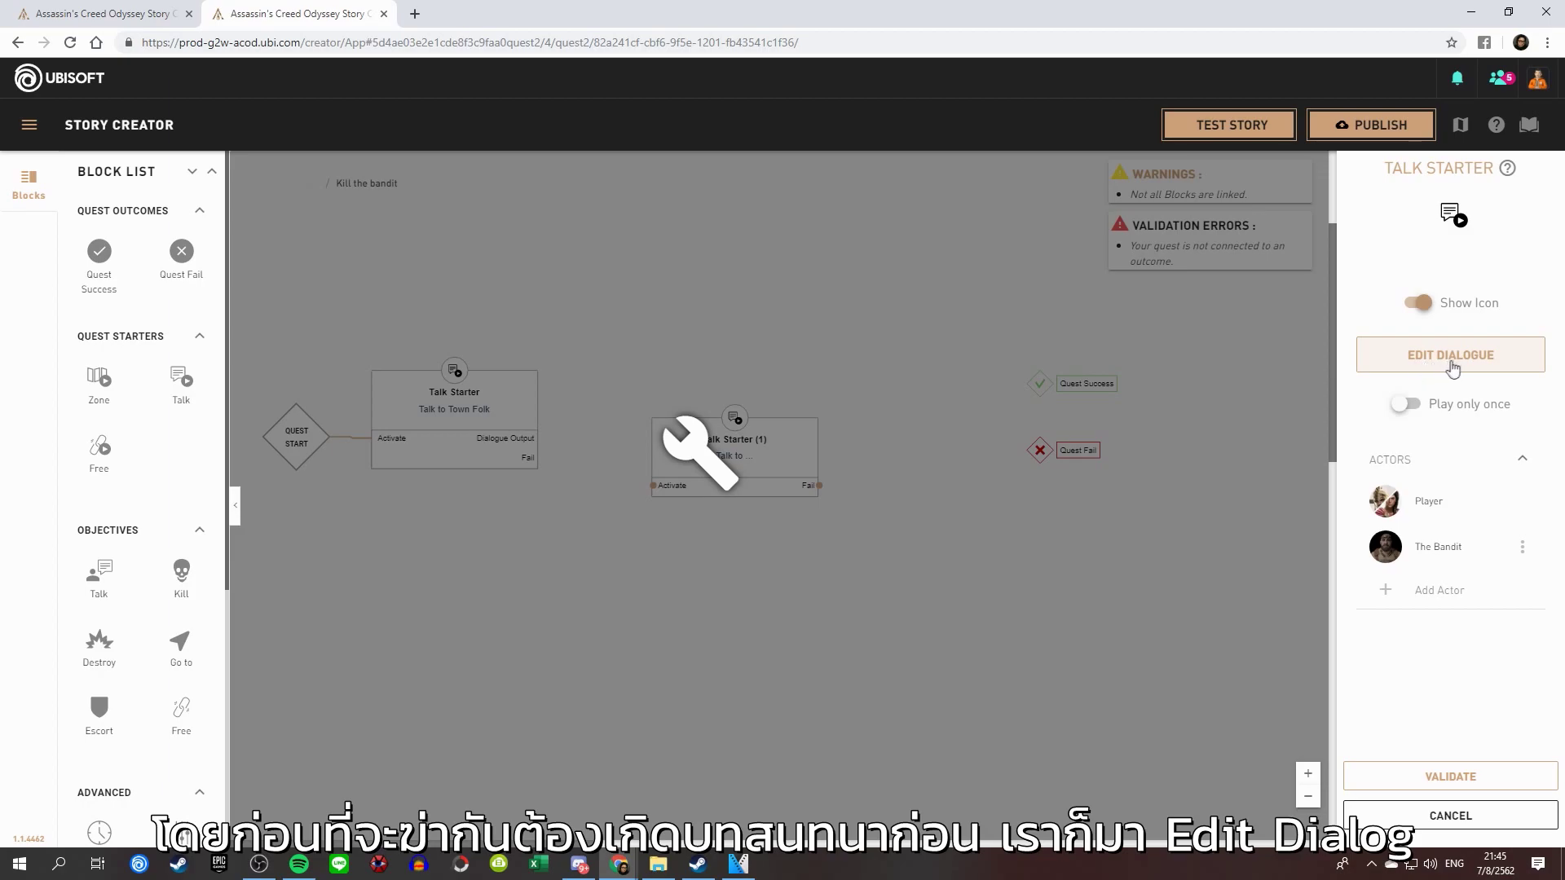
# - Add a sequence where the player says "I've heard that you've robbed town folk you must stop and leave the city alone." and The Bandit asks why
pyautogui.click(1454, 366)
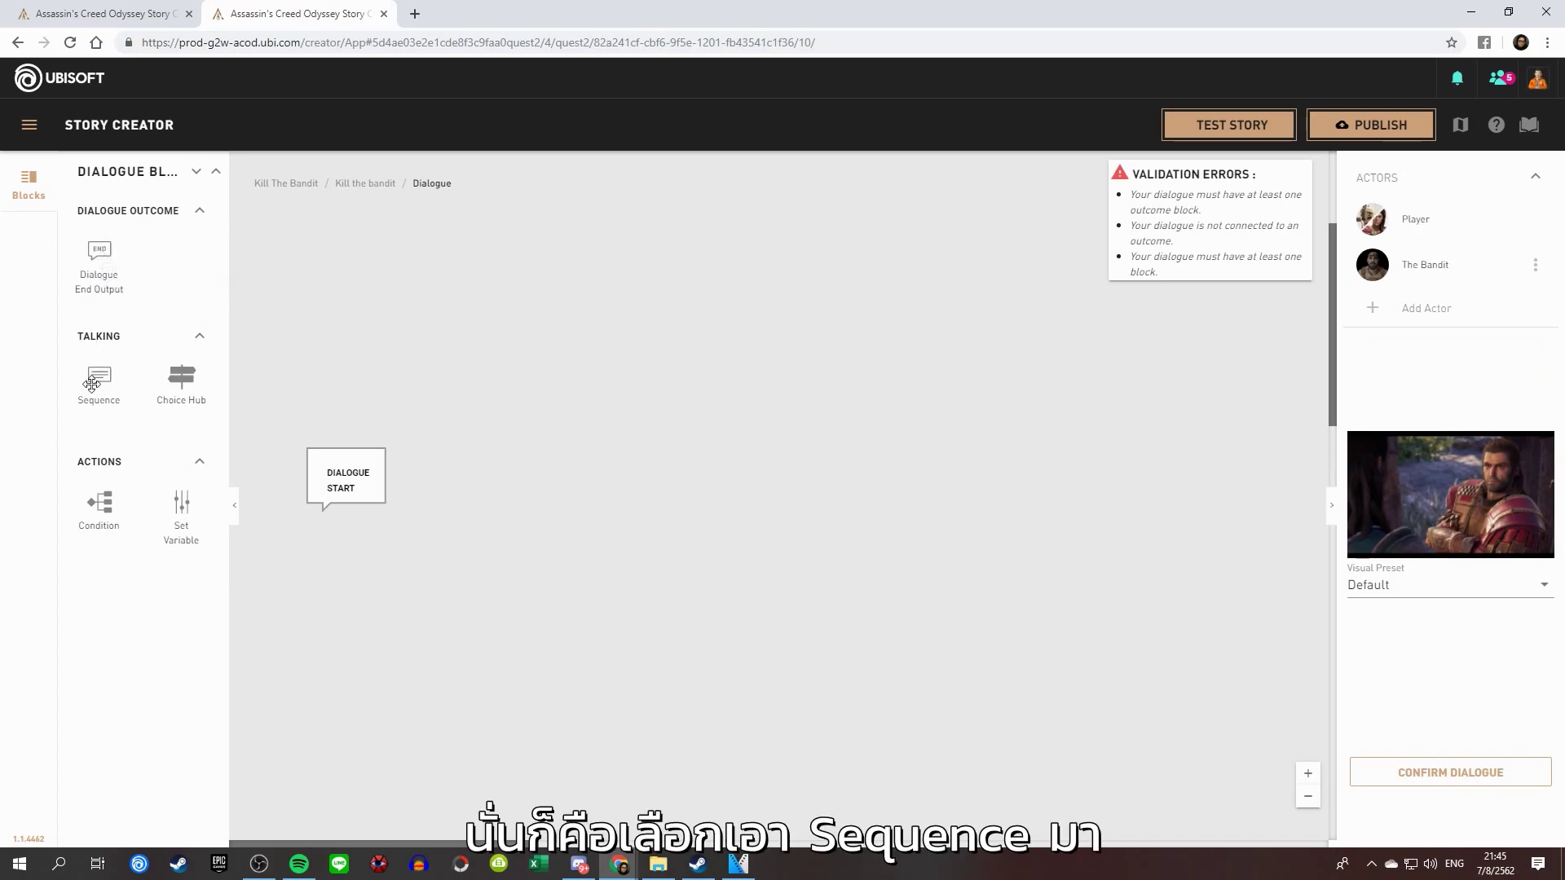
pyautogui.moveTo(99, 379); pyautogui.dragTo(462, 475)
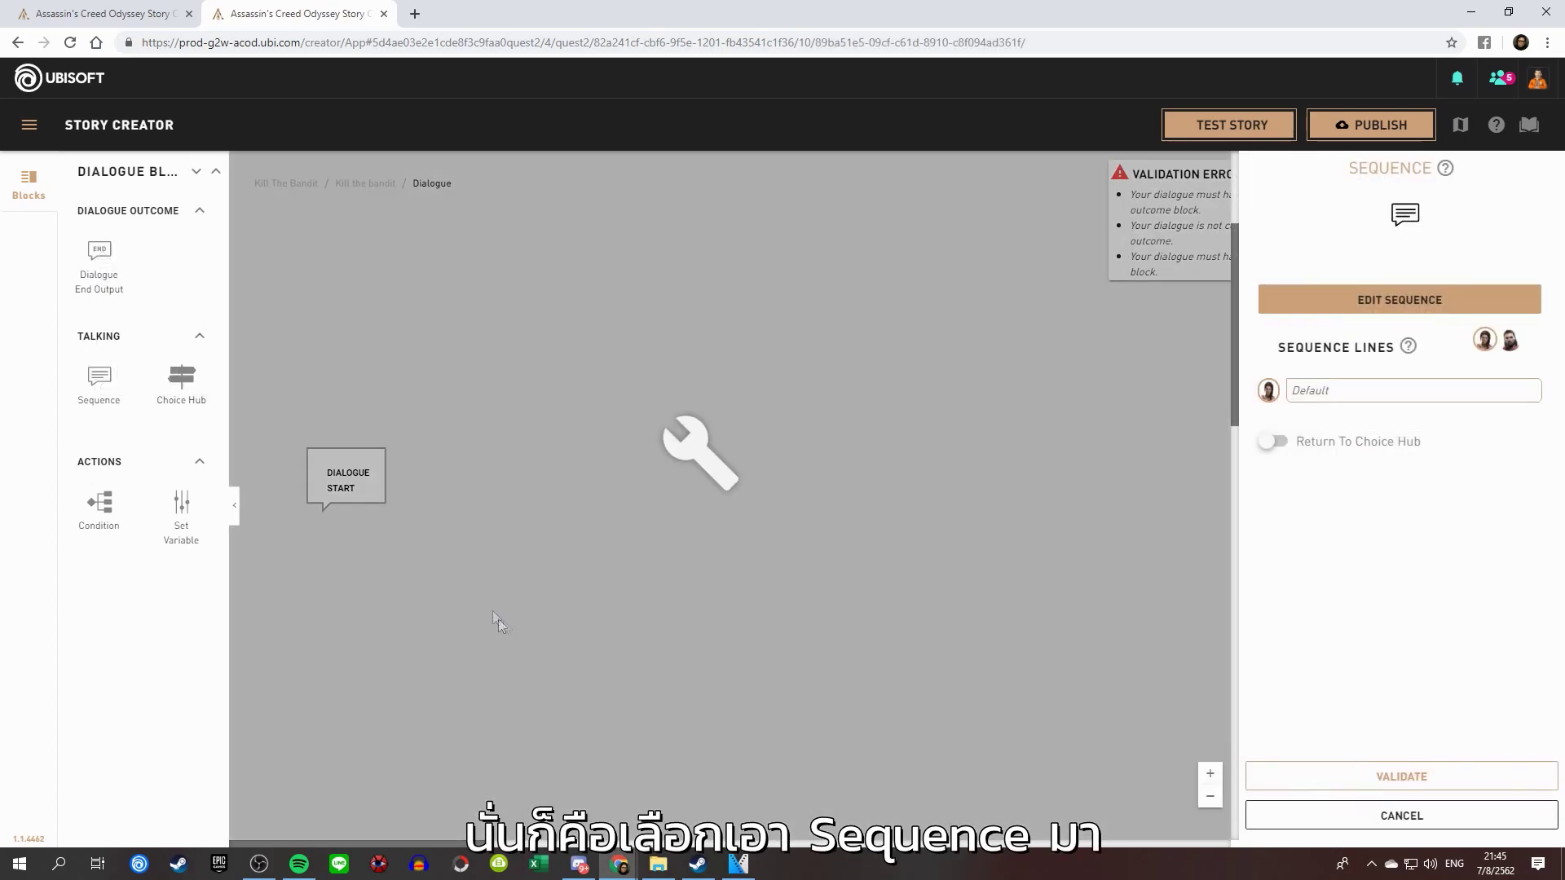
pyautogui.click(1378, 302)
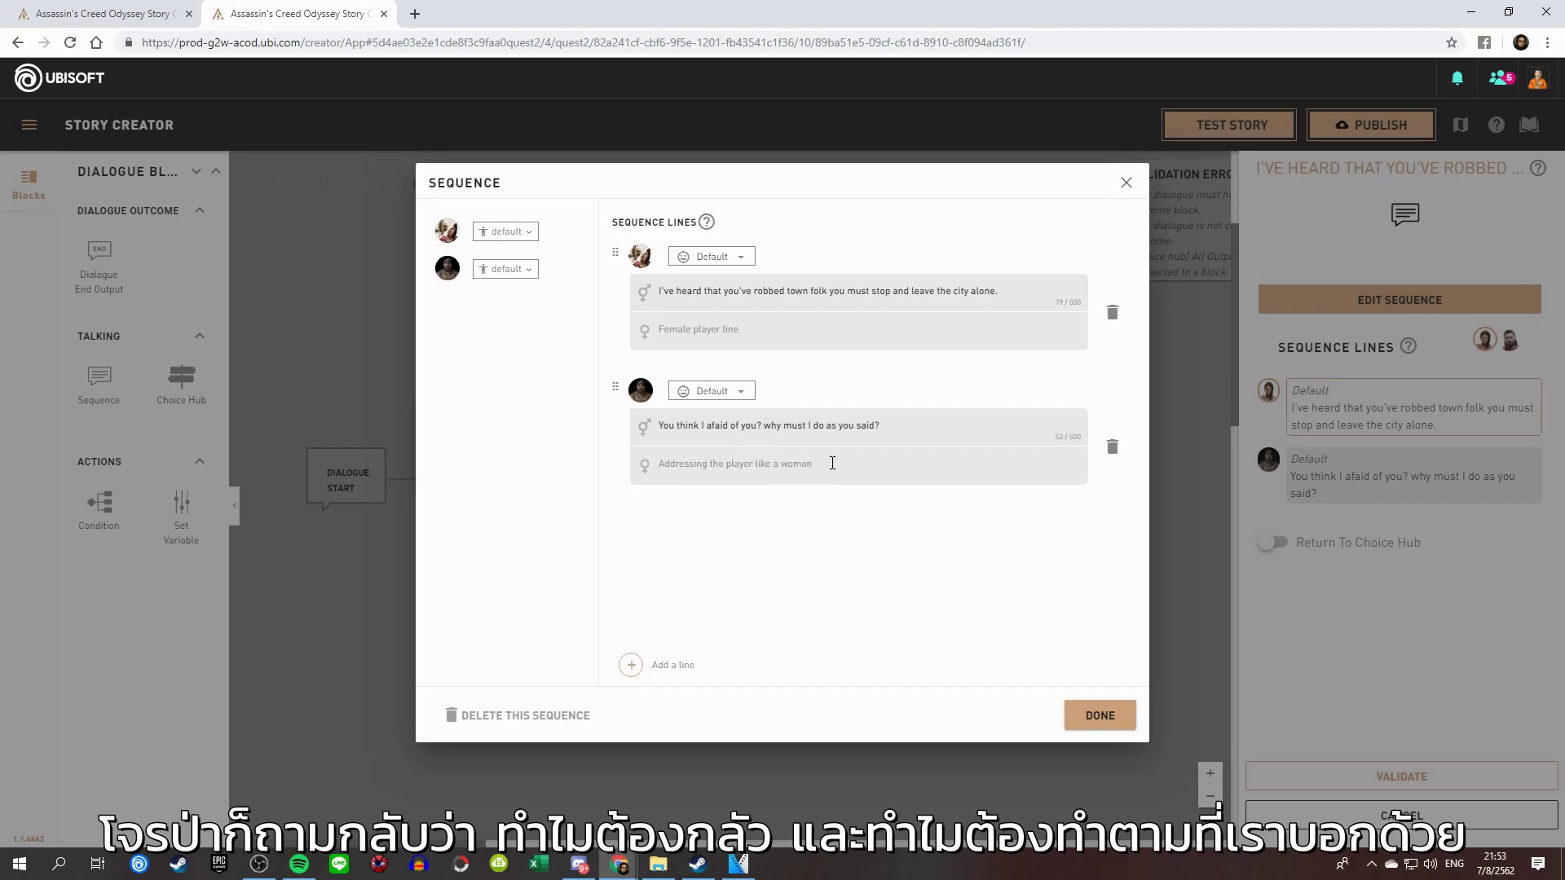
pyautogui.click(1113, 718)
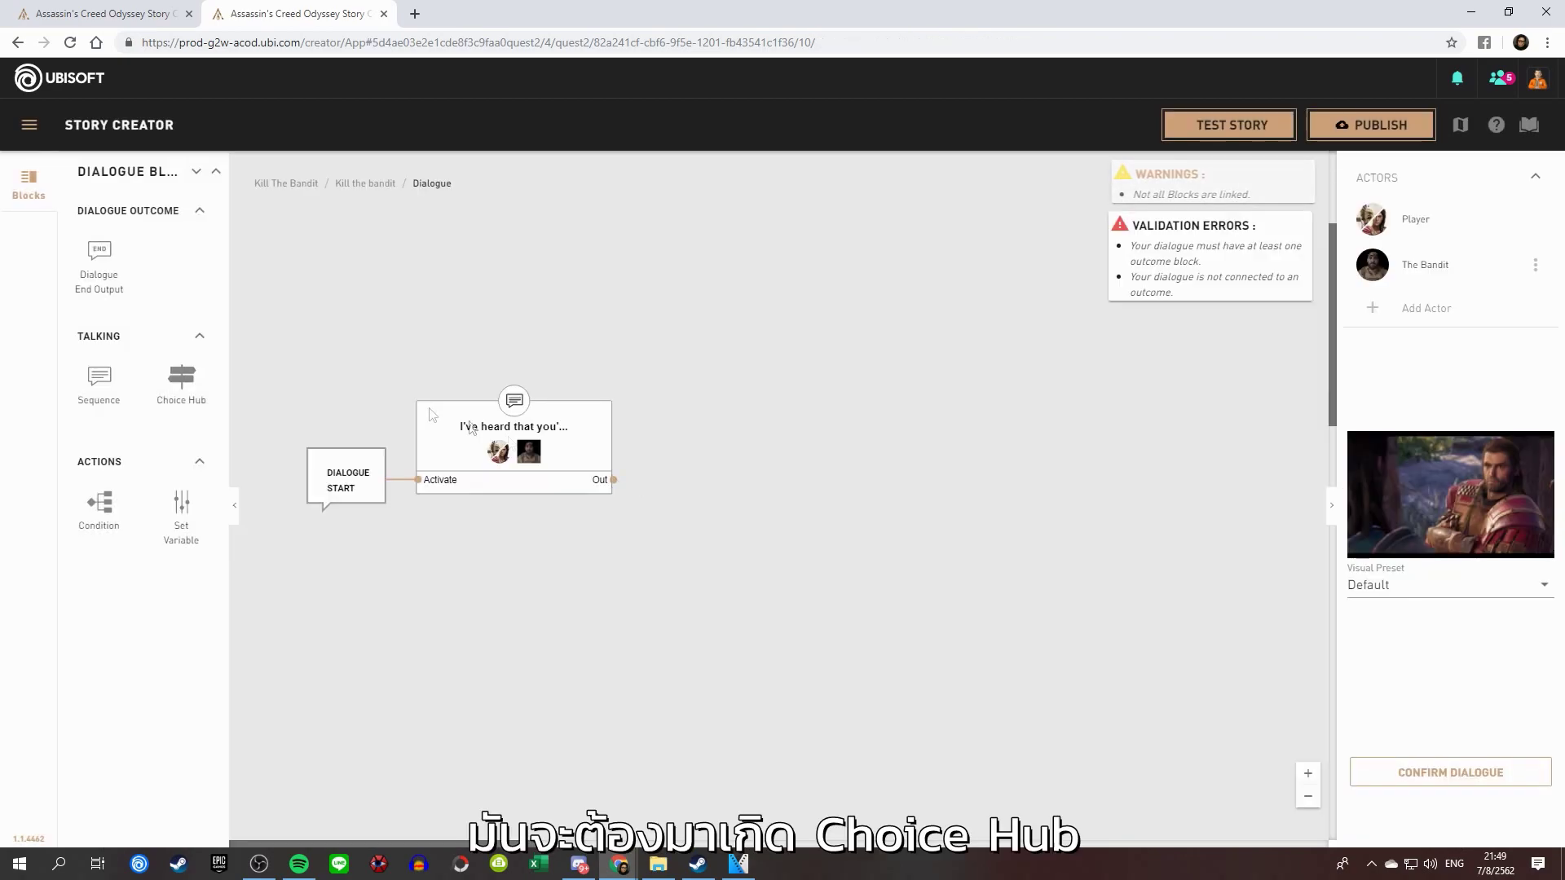
# - Add a Choice Hub after the sequence with choices "Kill him." and "Scare him.", and link "Kill him." to a new Dialogue End Output
pyautogui.moveTo(181, 376); pyautogui.dragTo(699, 434)
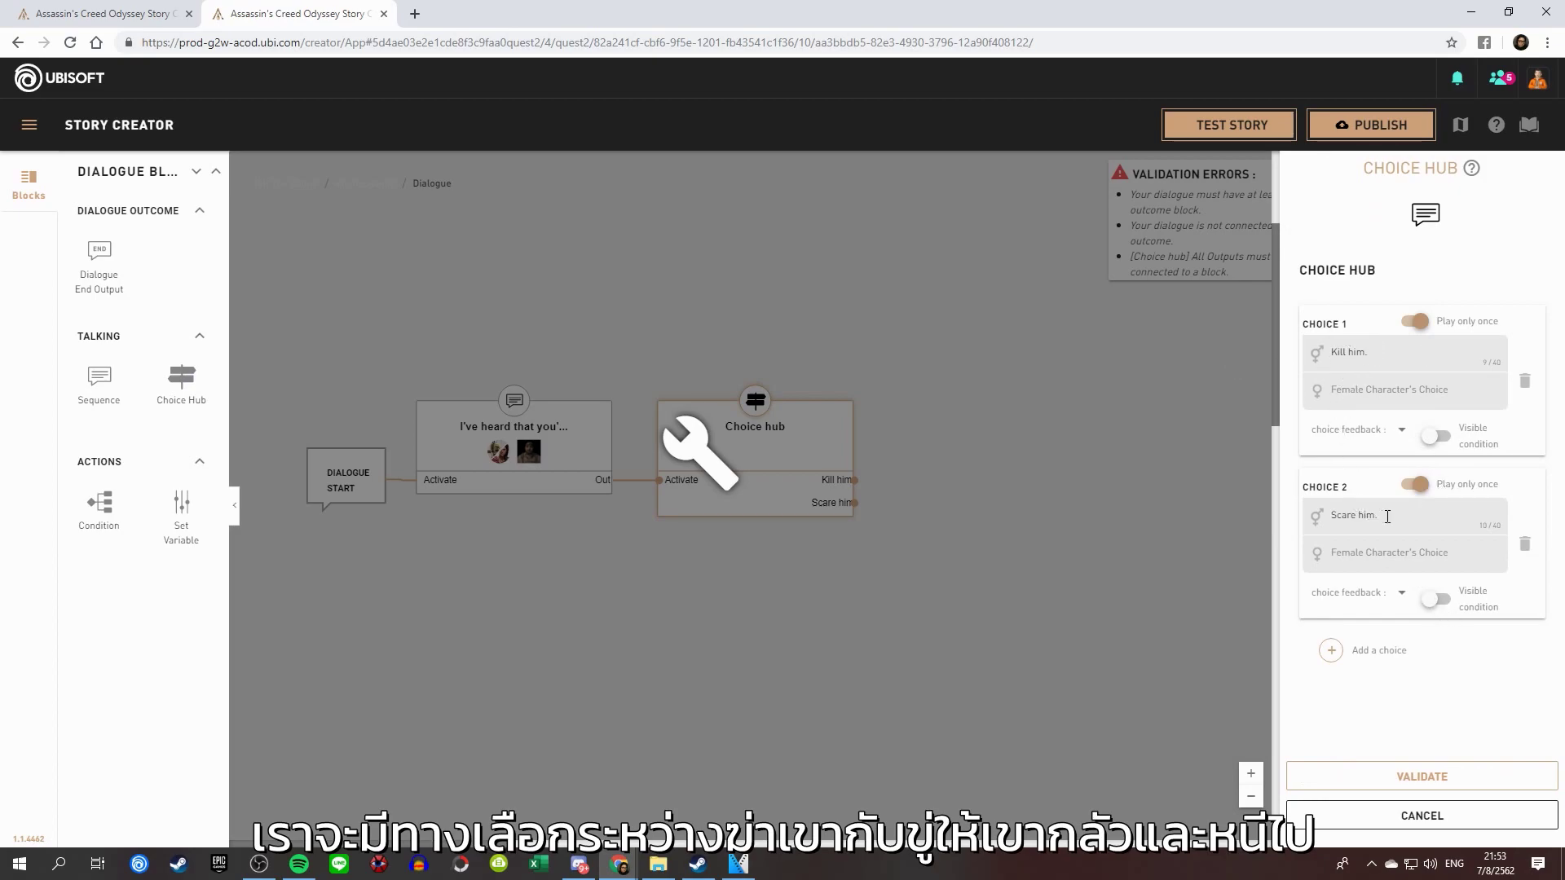
pyautogui.click(1421, 776)
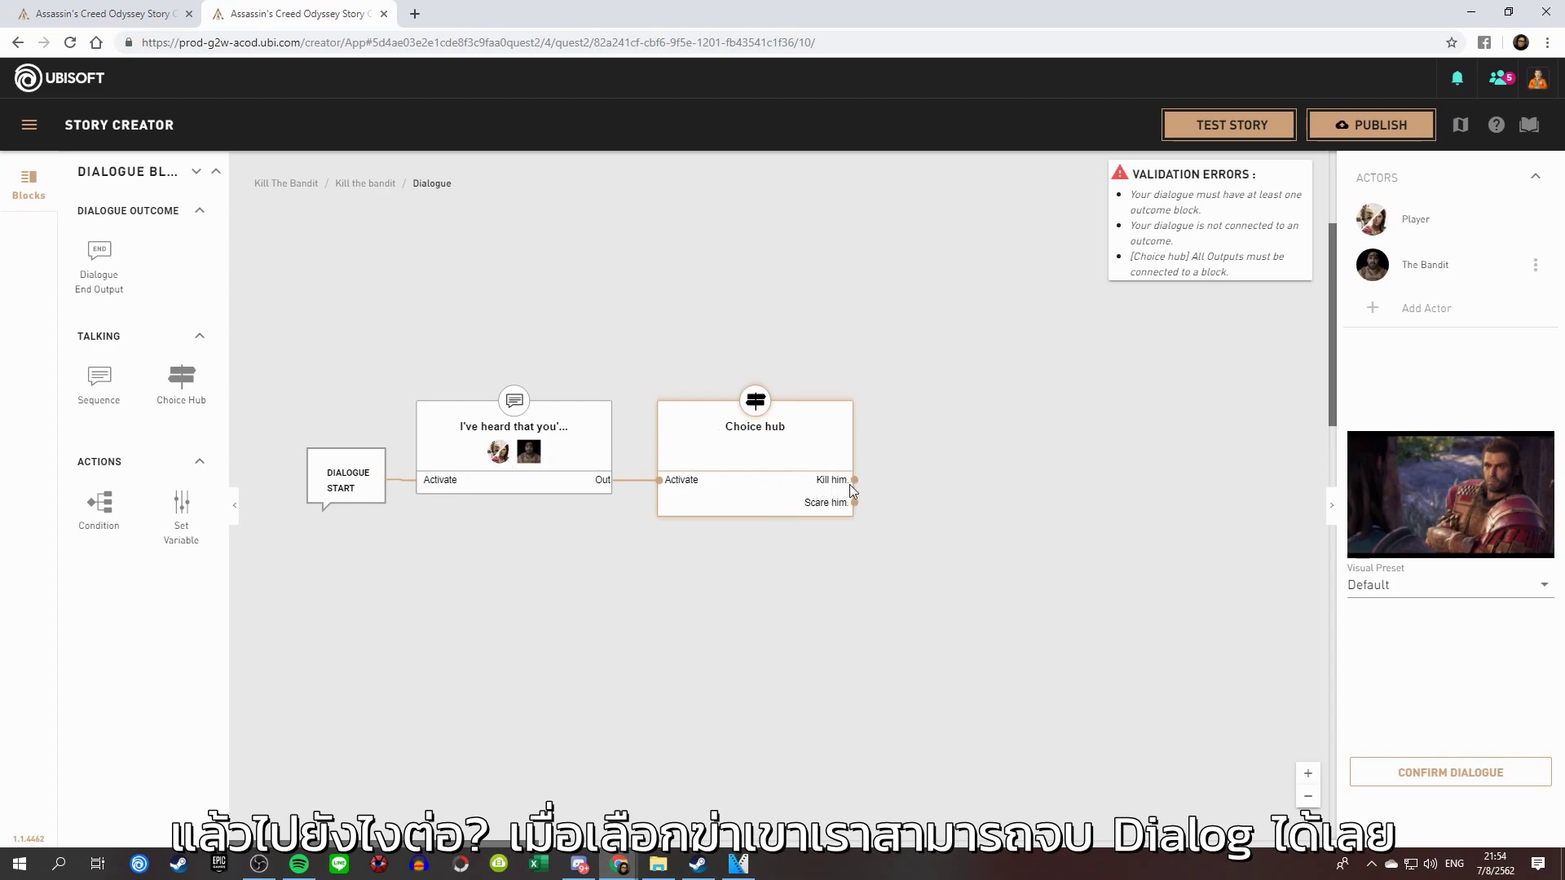
pyautogui.moveTo(100, 254); pyautogui.dragTo(994, 464)
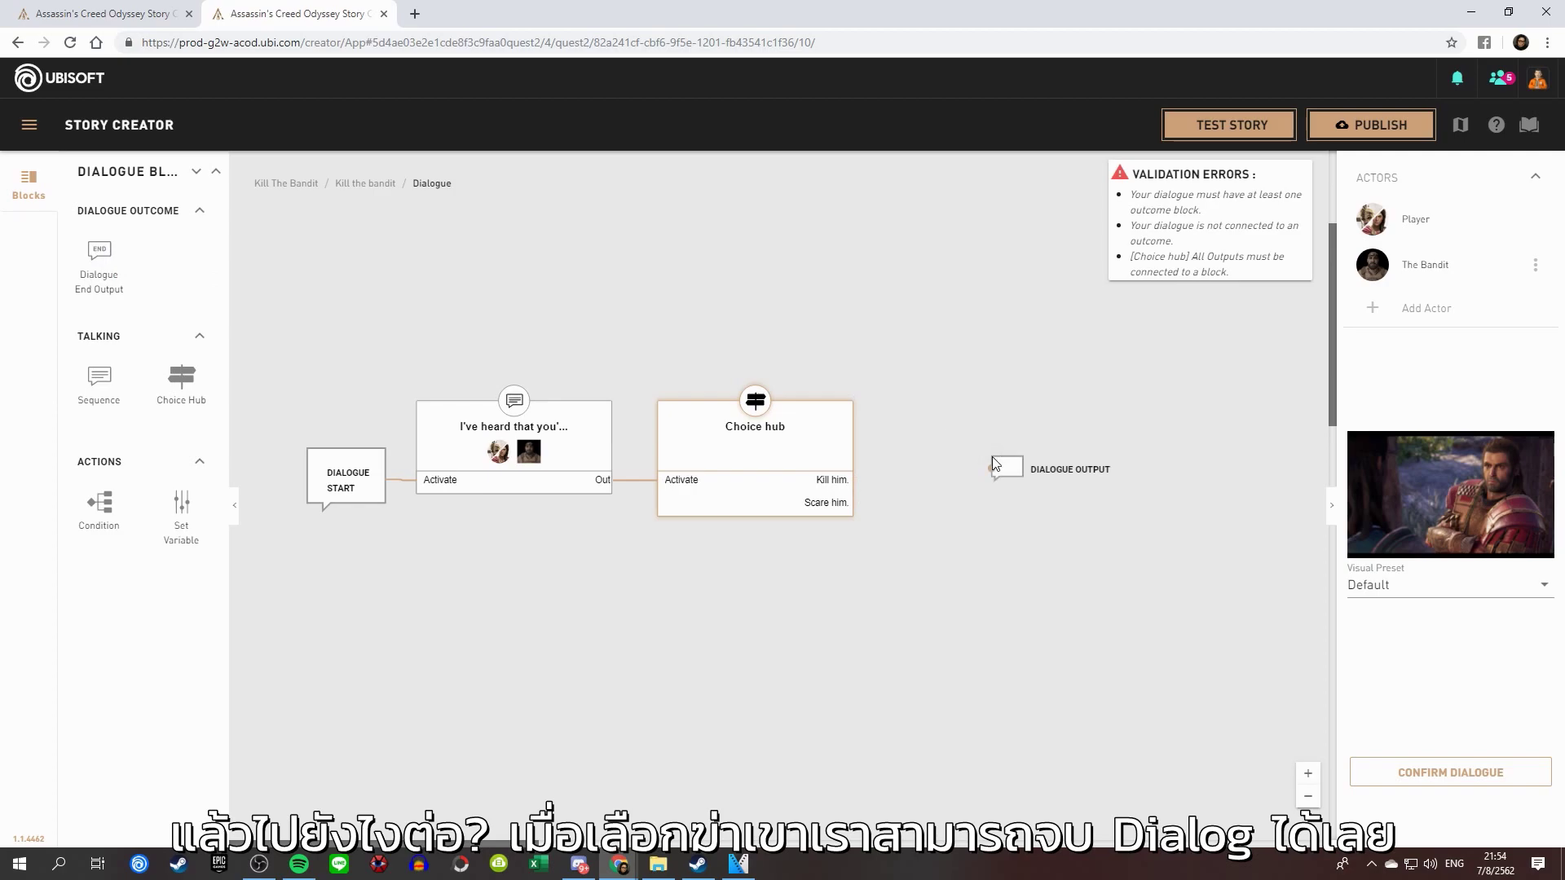
pyautogui.moveTo(856, 481); pyautogui.dragTo(995, 467)
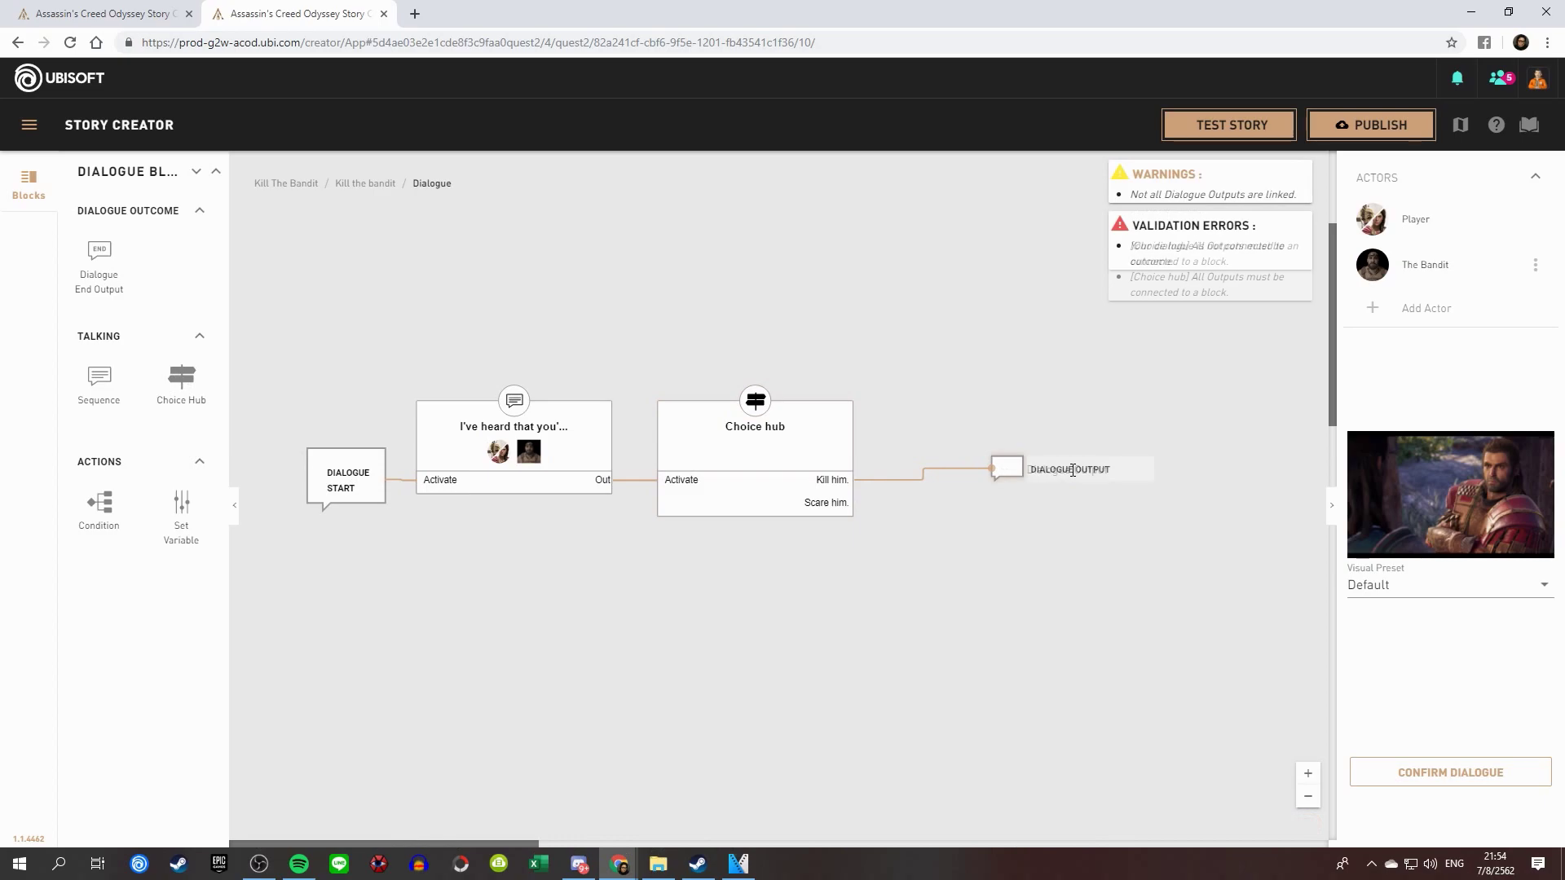
# - Rename the dialogue end output "Kill him." and move it farther away from the Choice Hub, level with its link
pyautogui.doubleClick(1073, 470)
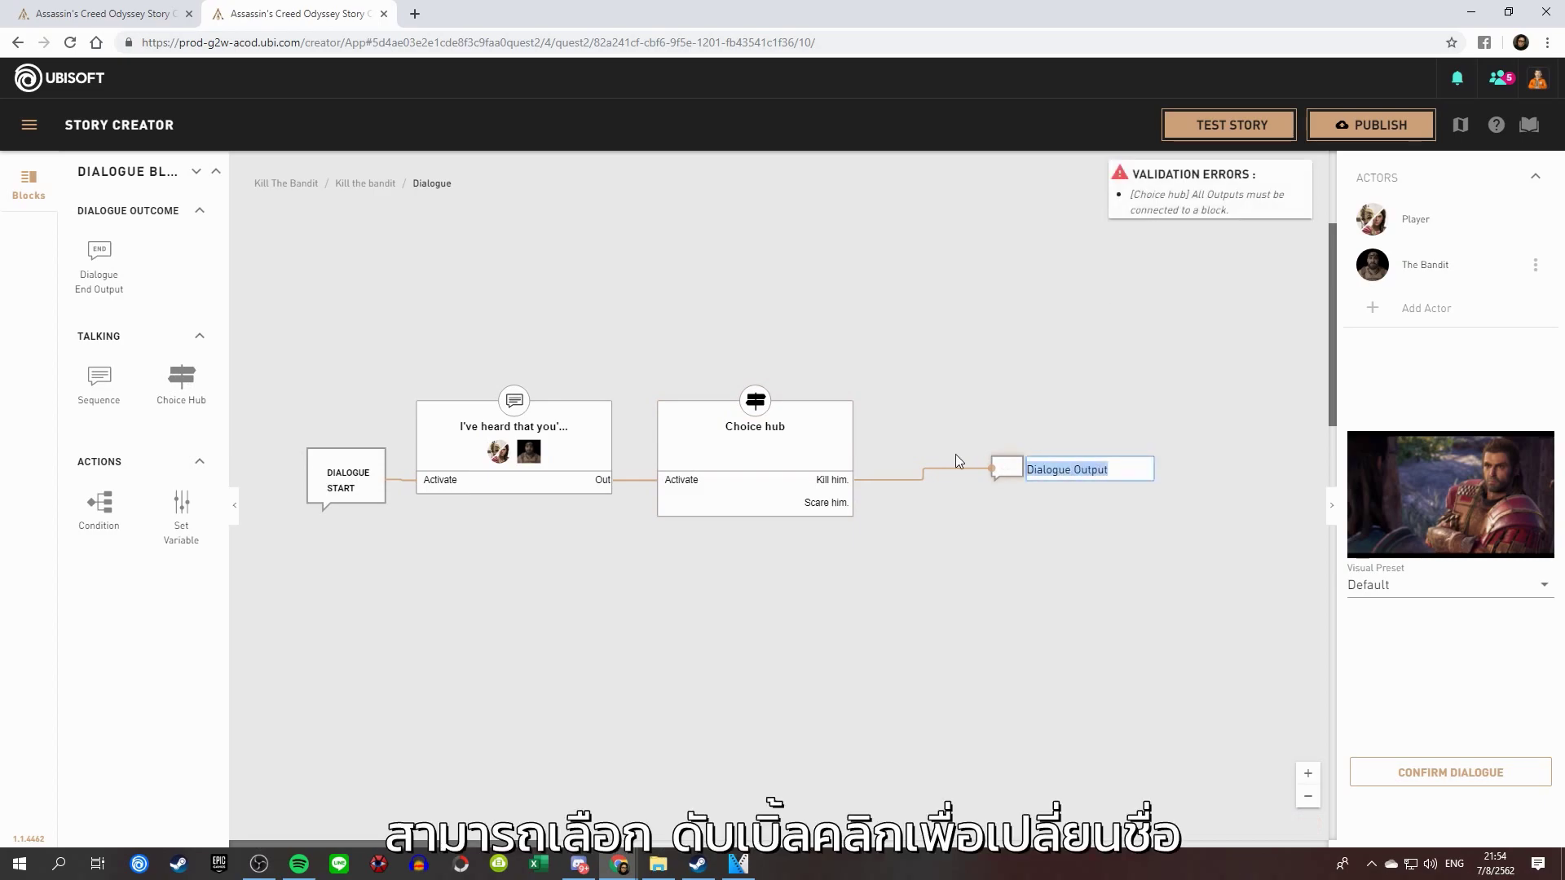
pyautogui.write('Kill him.')
pyautogui.click(1060, 531)
pyautogui.moveTo(1015, 474); pyautogui.dragTo(1157, 486)
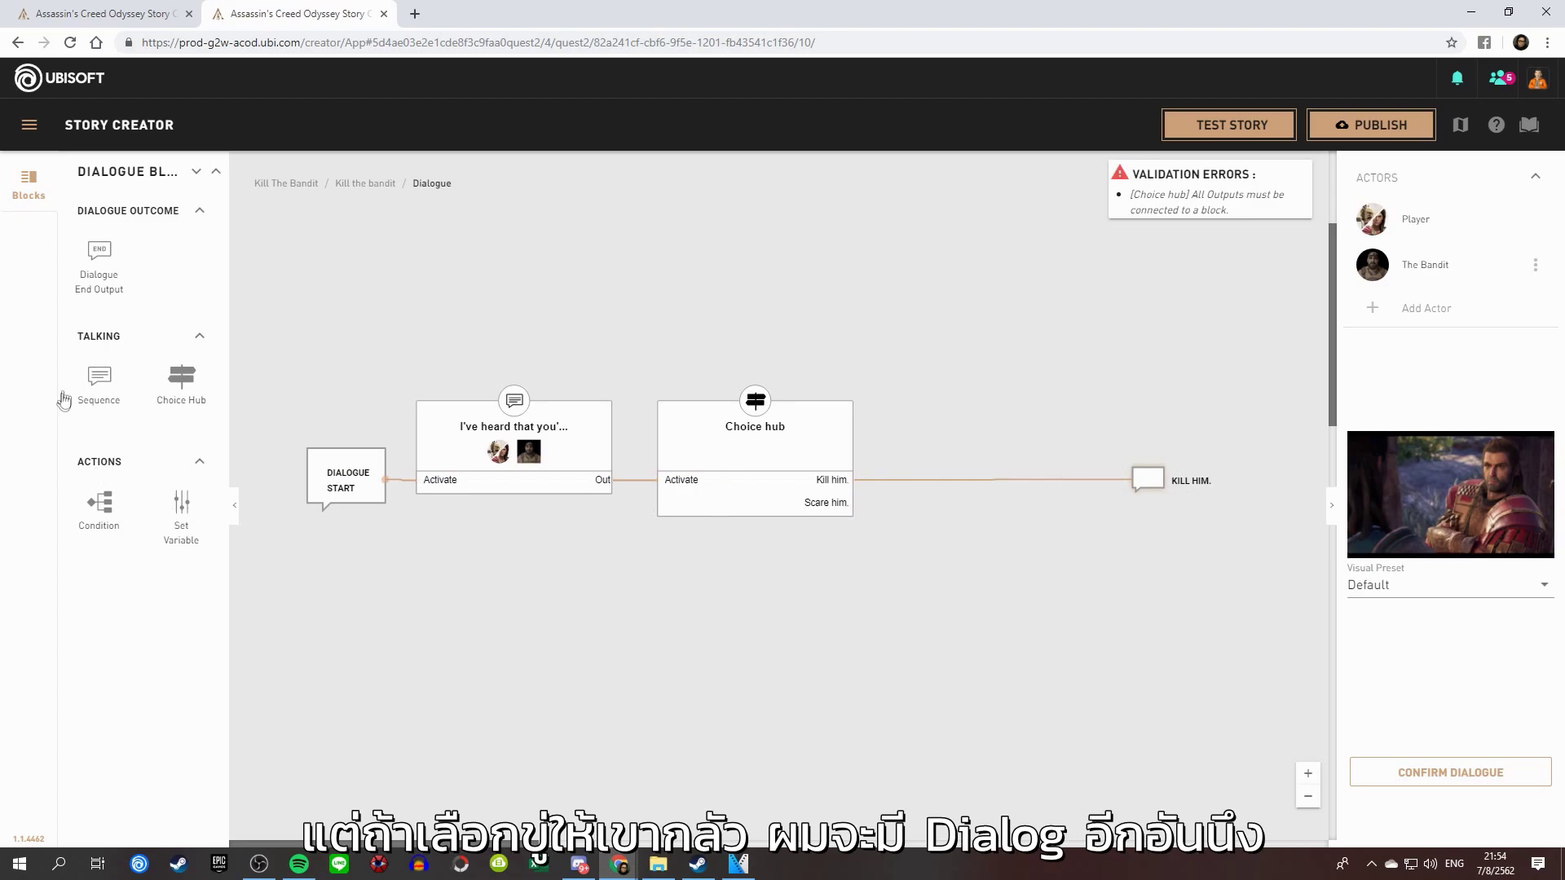
# - Add a sequence where the player says "Because I'll kill you if you won't listen to me." and The Bandit answers "Alright, alright. please don't kill me"
pyautogui.moveTo(105, 381); pyautogui.dragTo(954, 591)
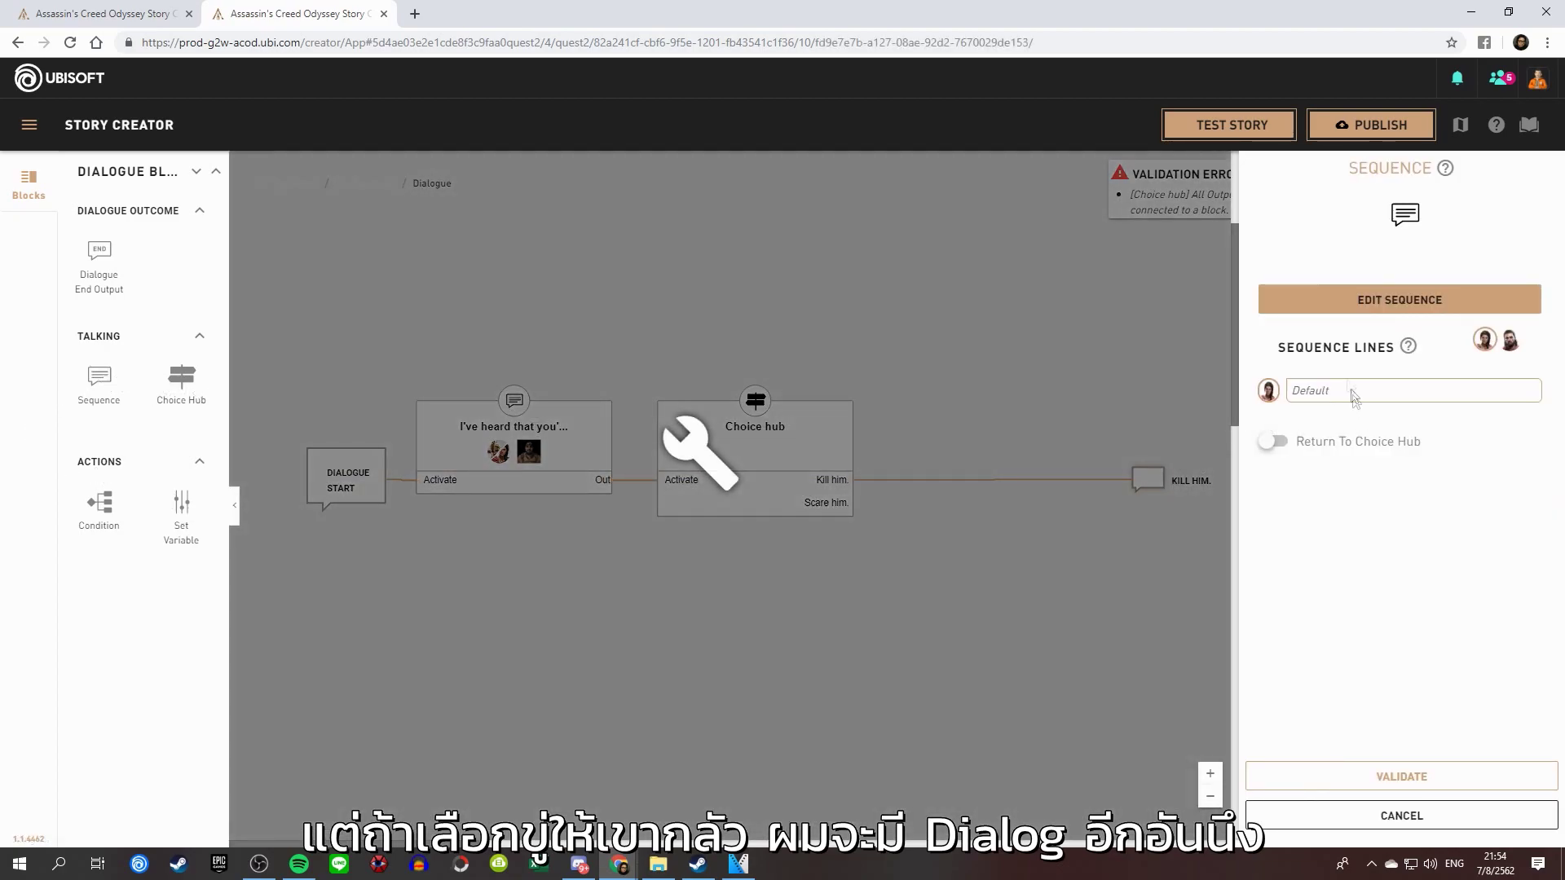
pyautogui.click(1370, 302)
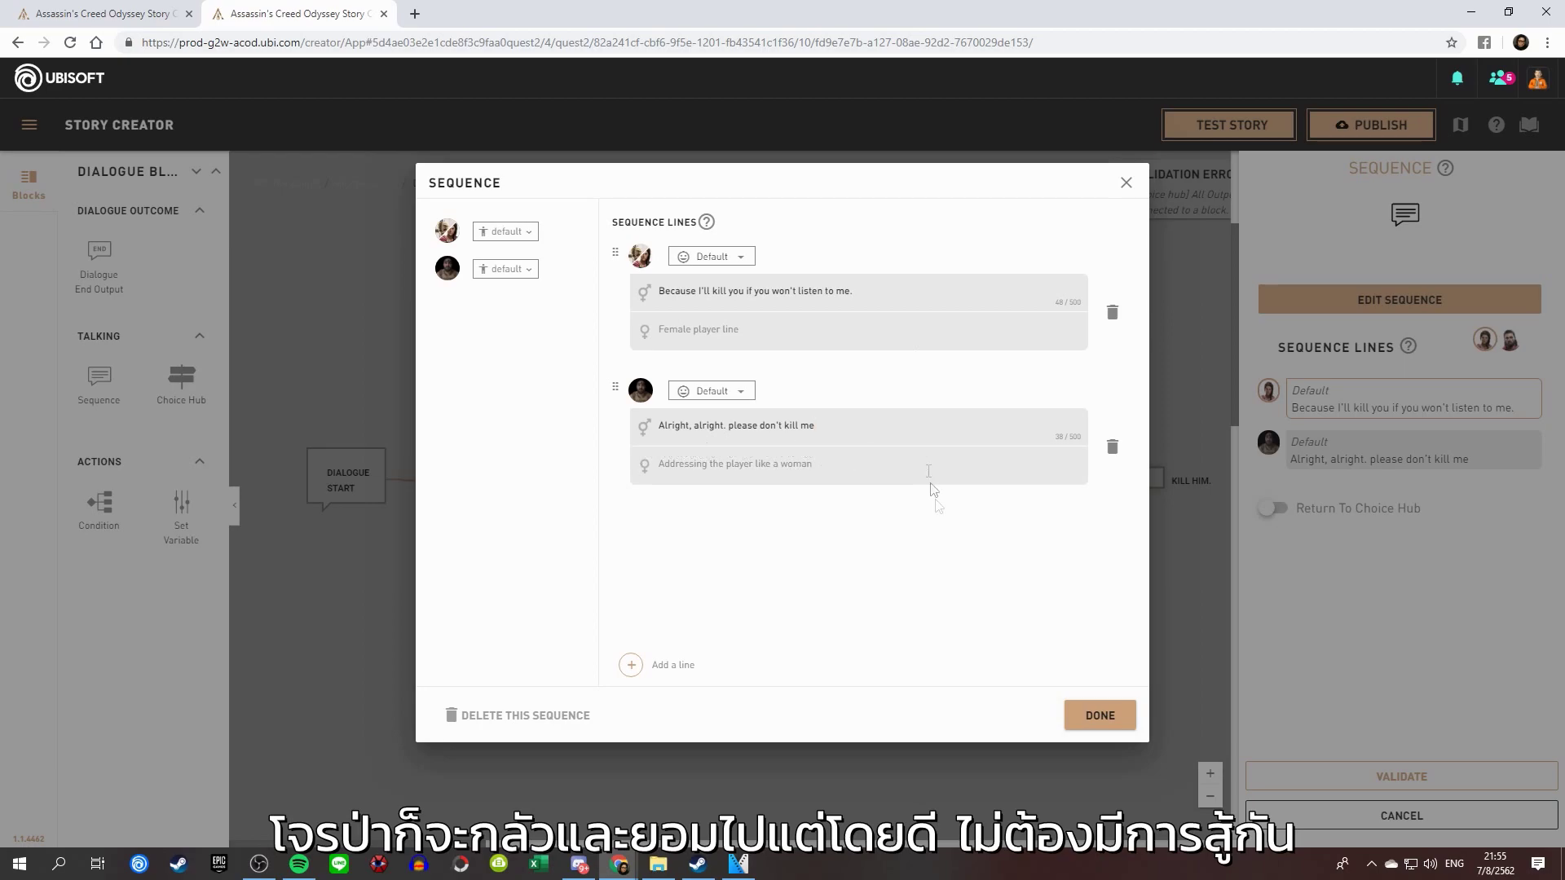
pyautogui.click(1100, 716)
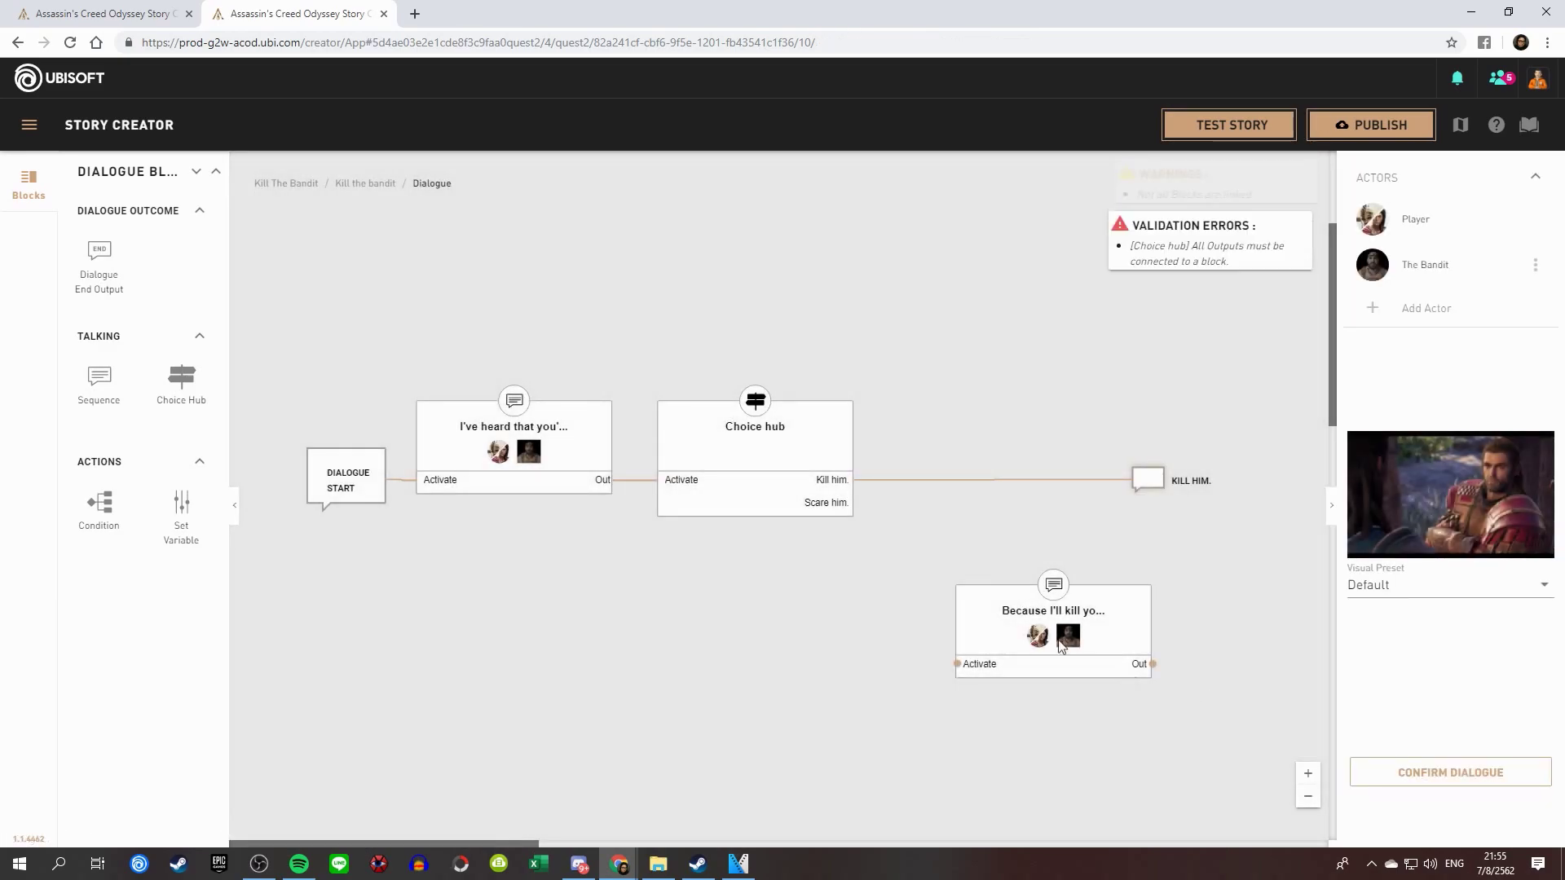
# - Link "Scare him." to the new sequence's Activate, connect its Out to a Dialogue End Output named "Scare him", and confirm the dialogue
pyautogui.moveTo(1053, 611); pyautogui.dragTo(1000, 574)
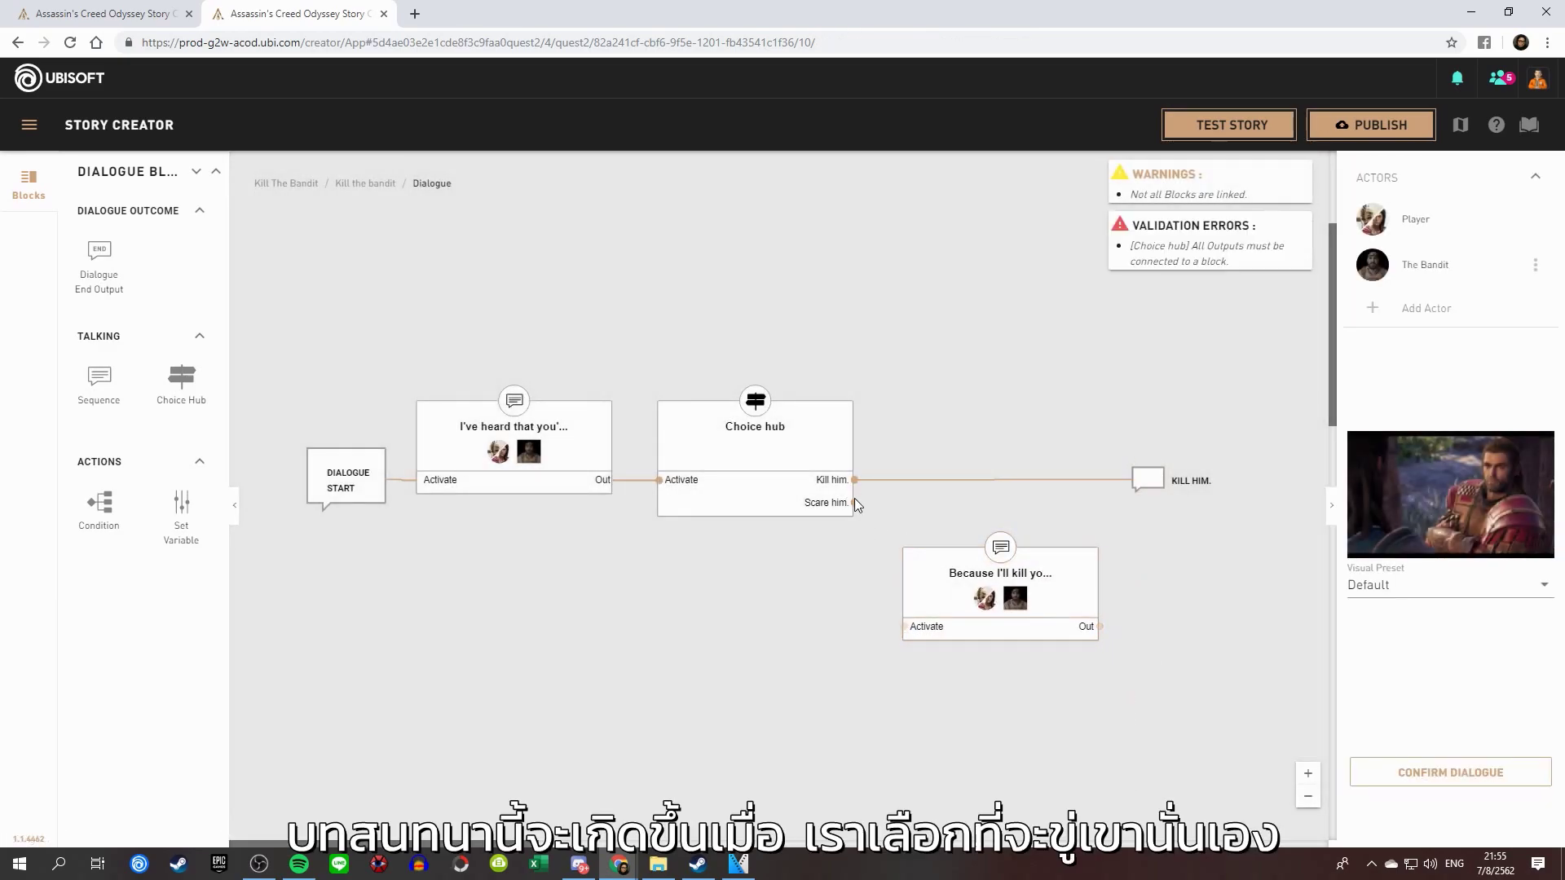
pyautogui.moveTo(854, 503); pyautogui.dragTo(903, 631)
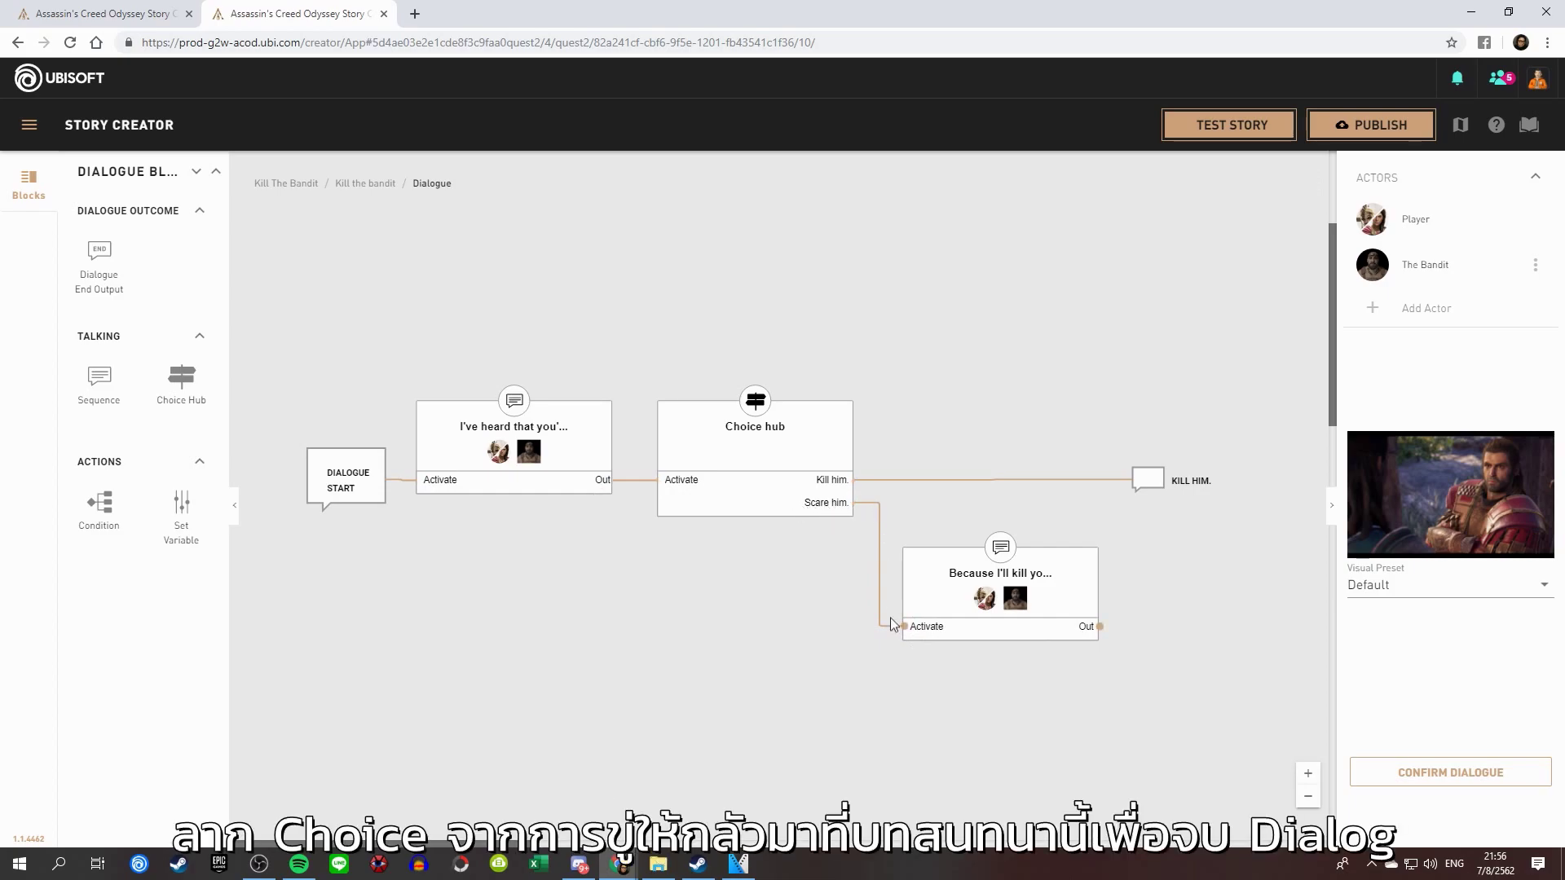
pyautogui.moveTo(97, 259); pyautogui.dragTo(1166, 640)
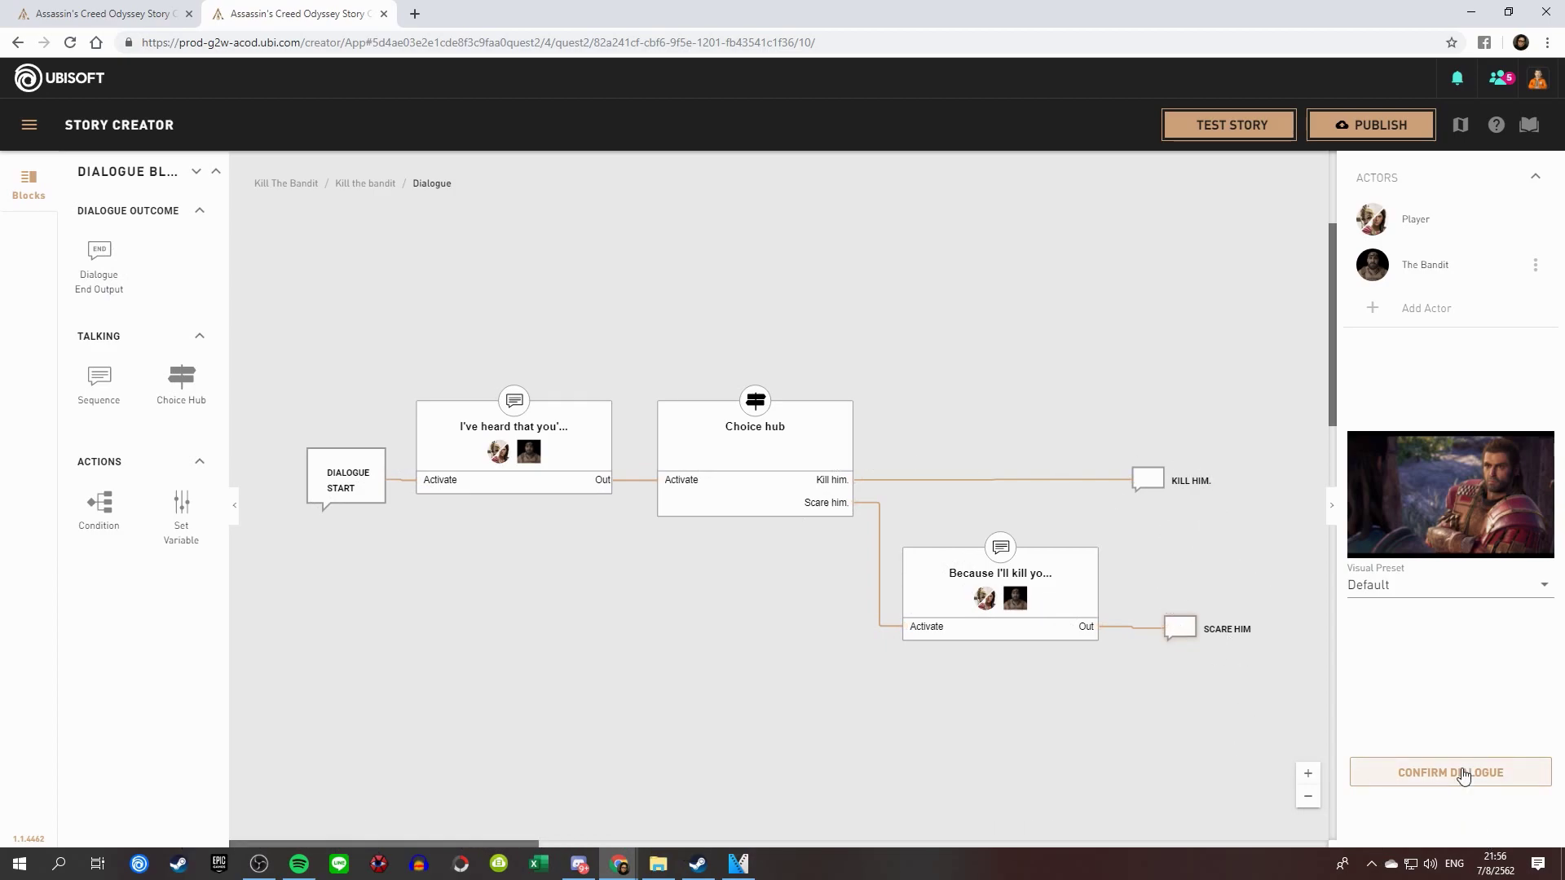
pyautogui.click(1463, 774)
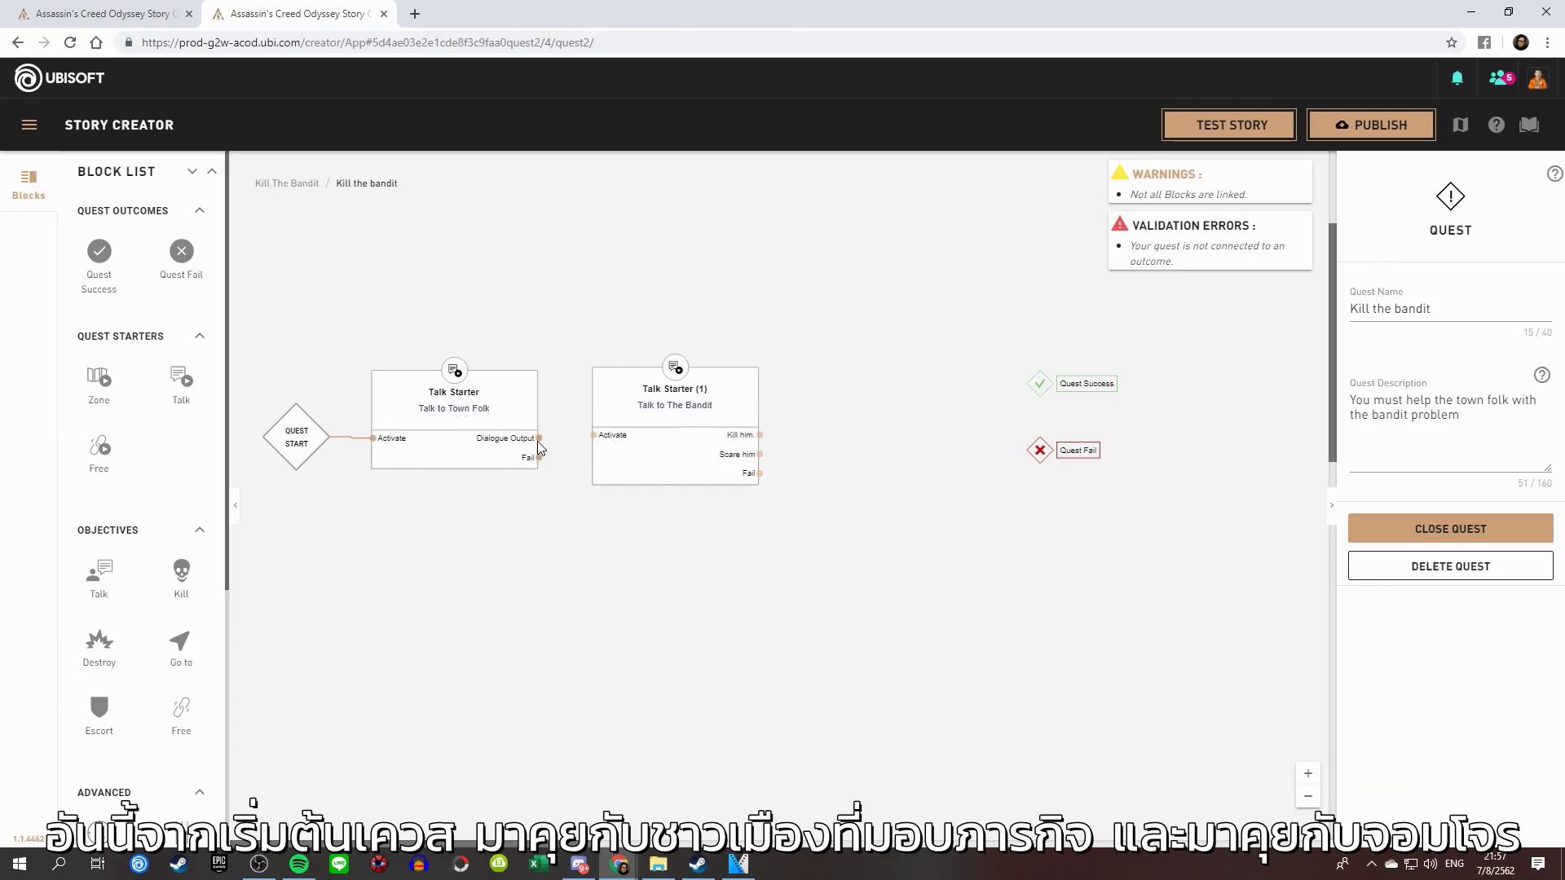
# - Link the Town Folk talk's Dialogue Output to The Bandit's talk, and add a Kill objective titled "Kill The Bandit" with The Bandit as target
pyautogui.moveTo(540, 438); pyautogui.dragTo(596, 439)
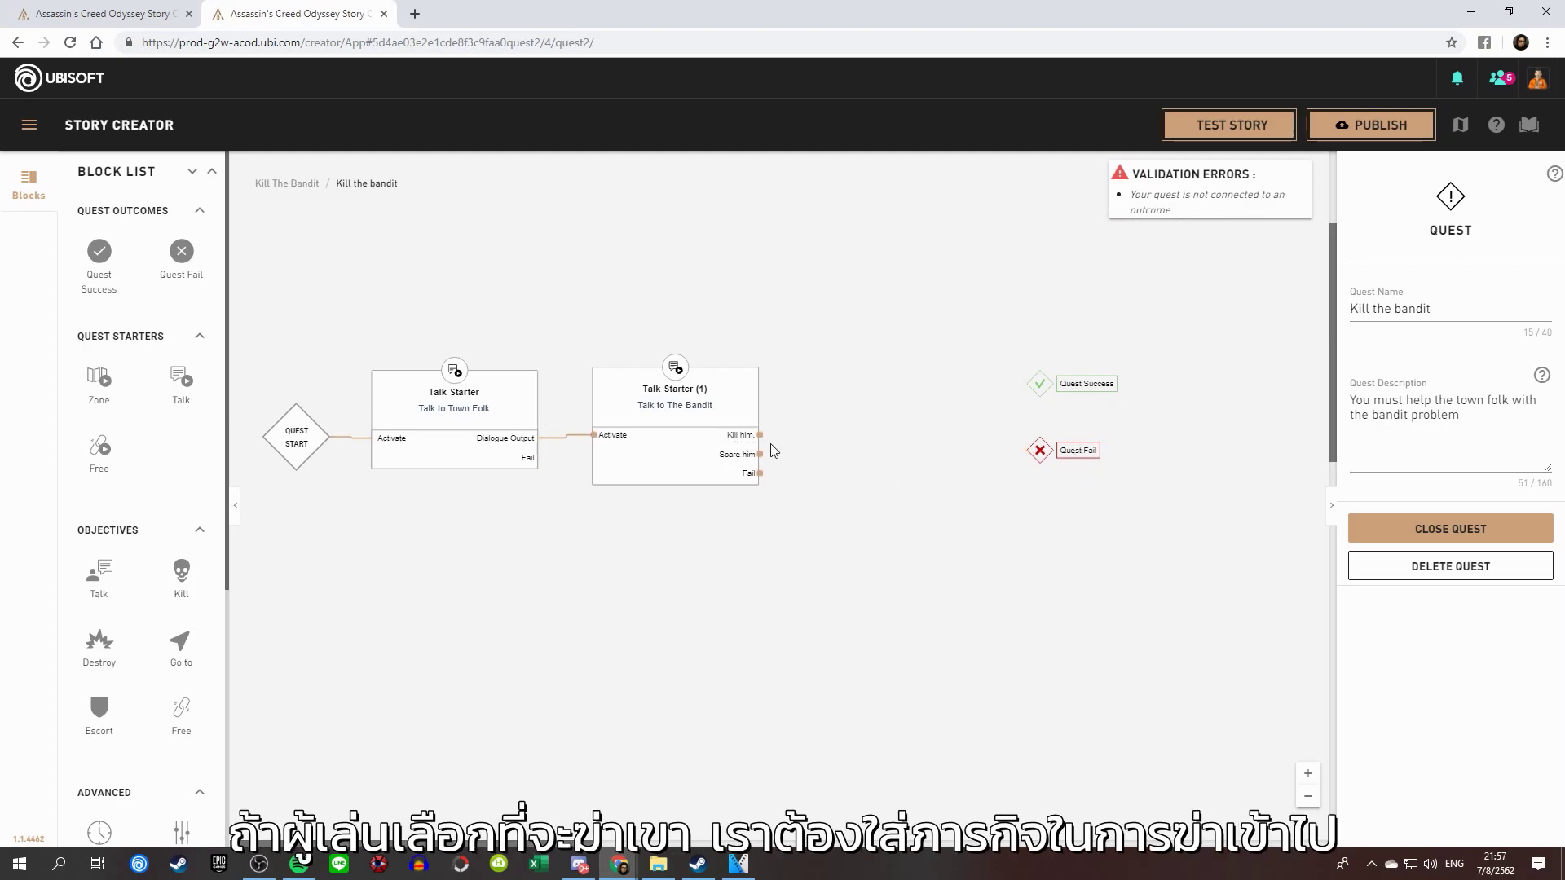
pyautogui.moveTo(182, 570); pyautogui.dragTo(865, 398)
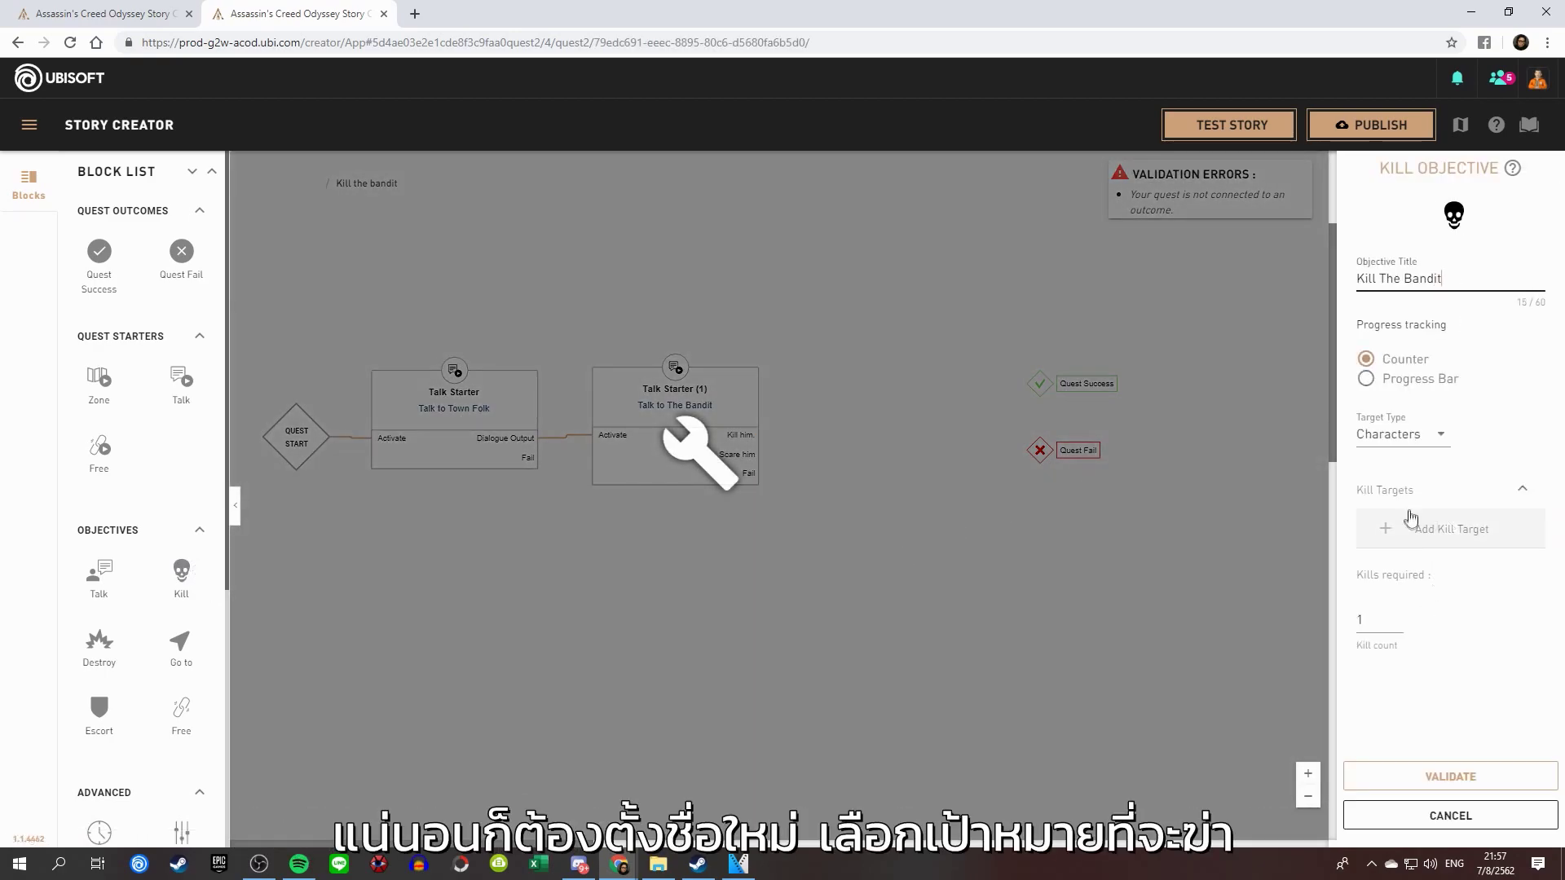
pyautogui.click(1427, 541)
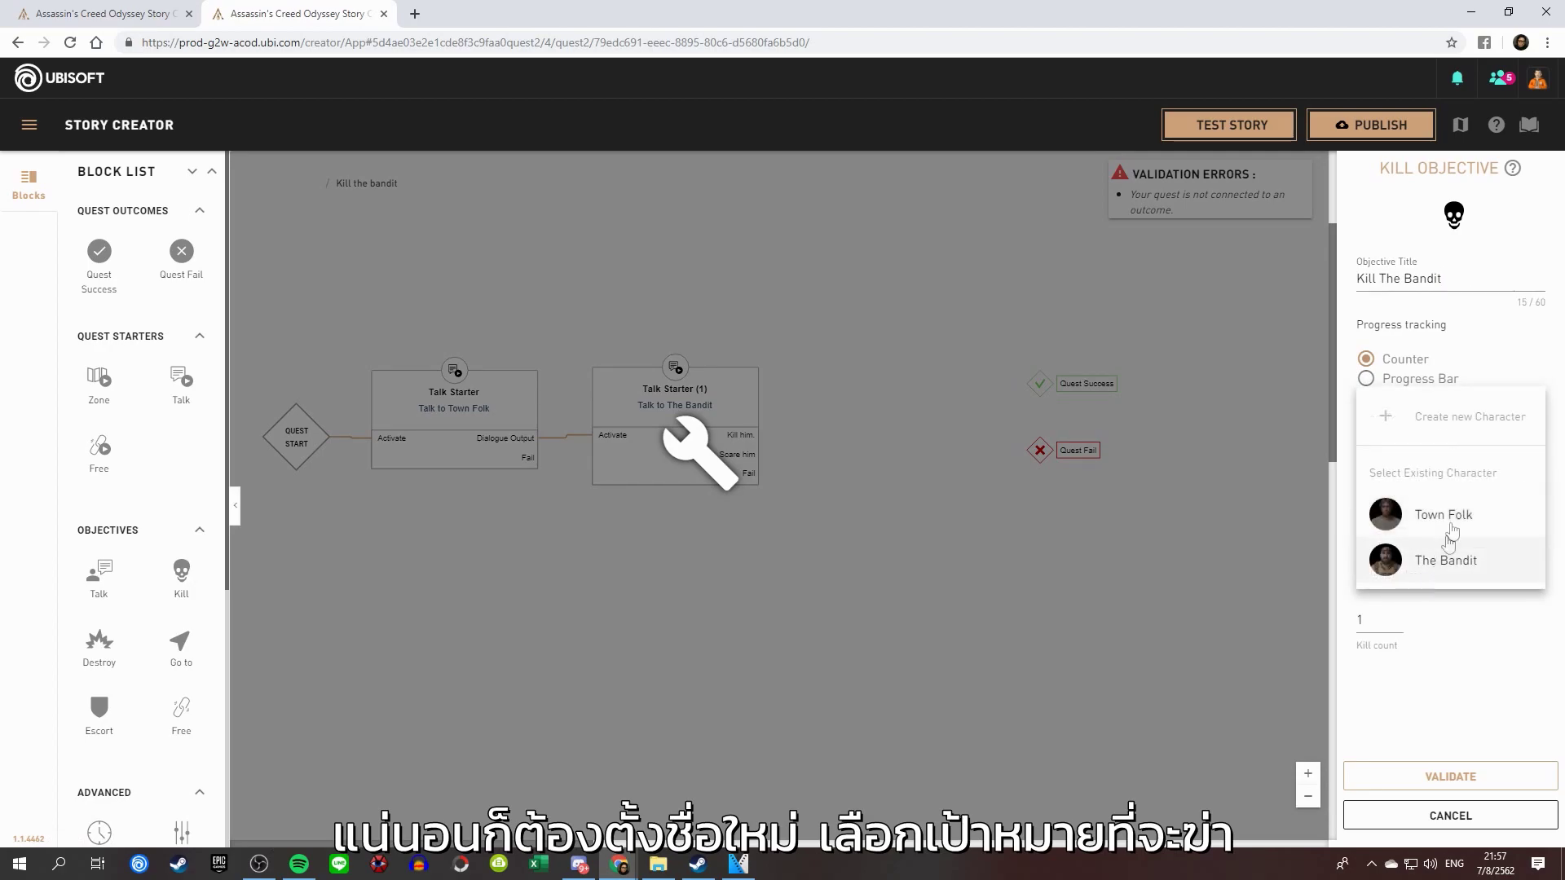
pyautogui.click(1468, 577)
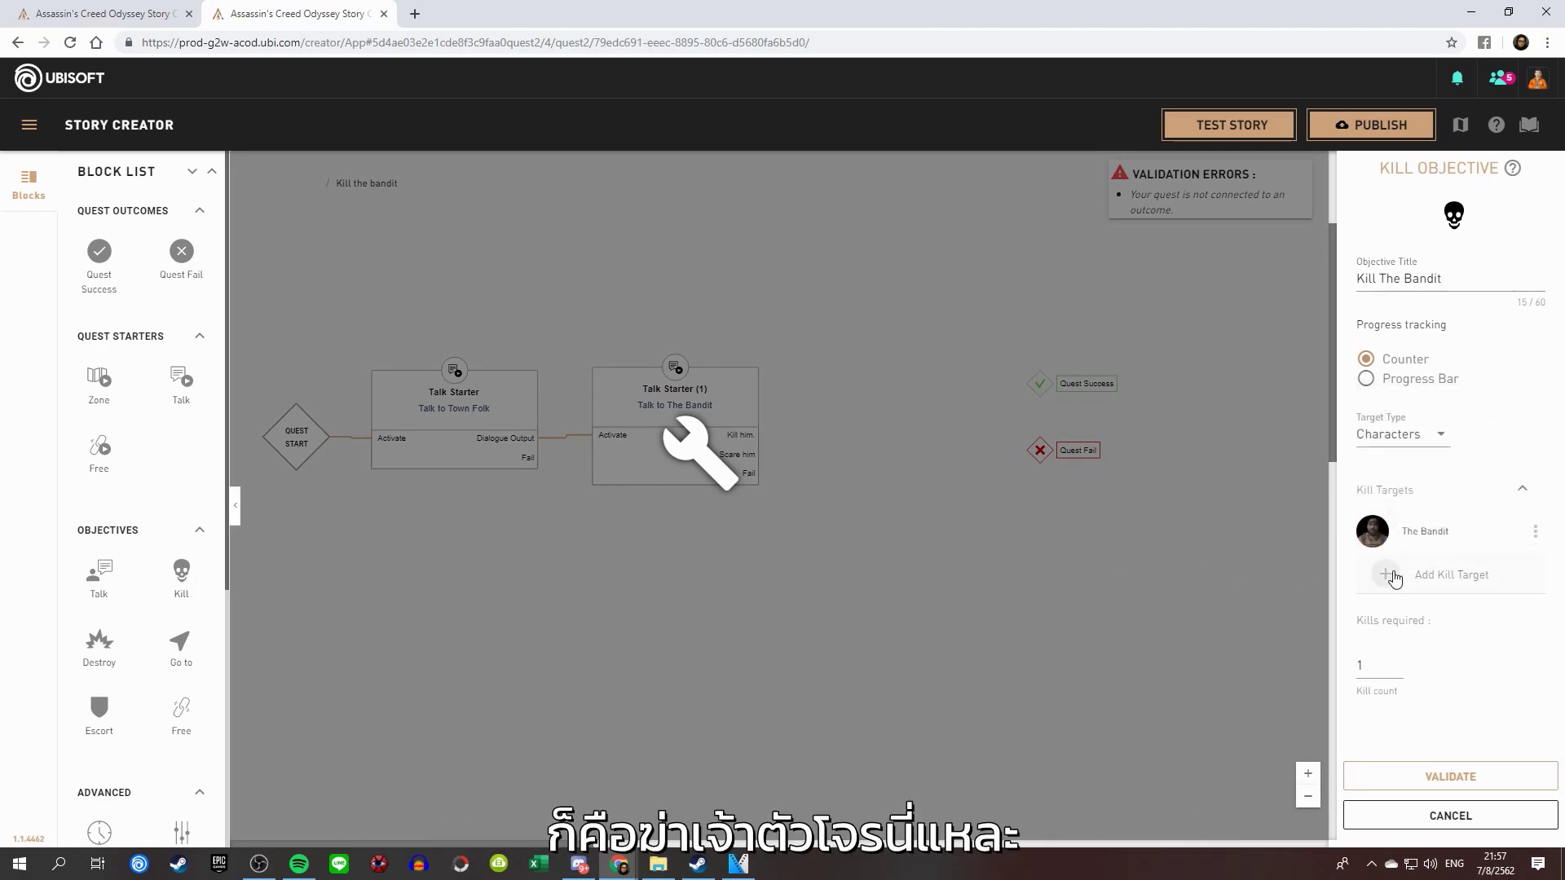
pyautogui.click(1448, 778)
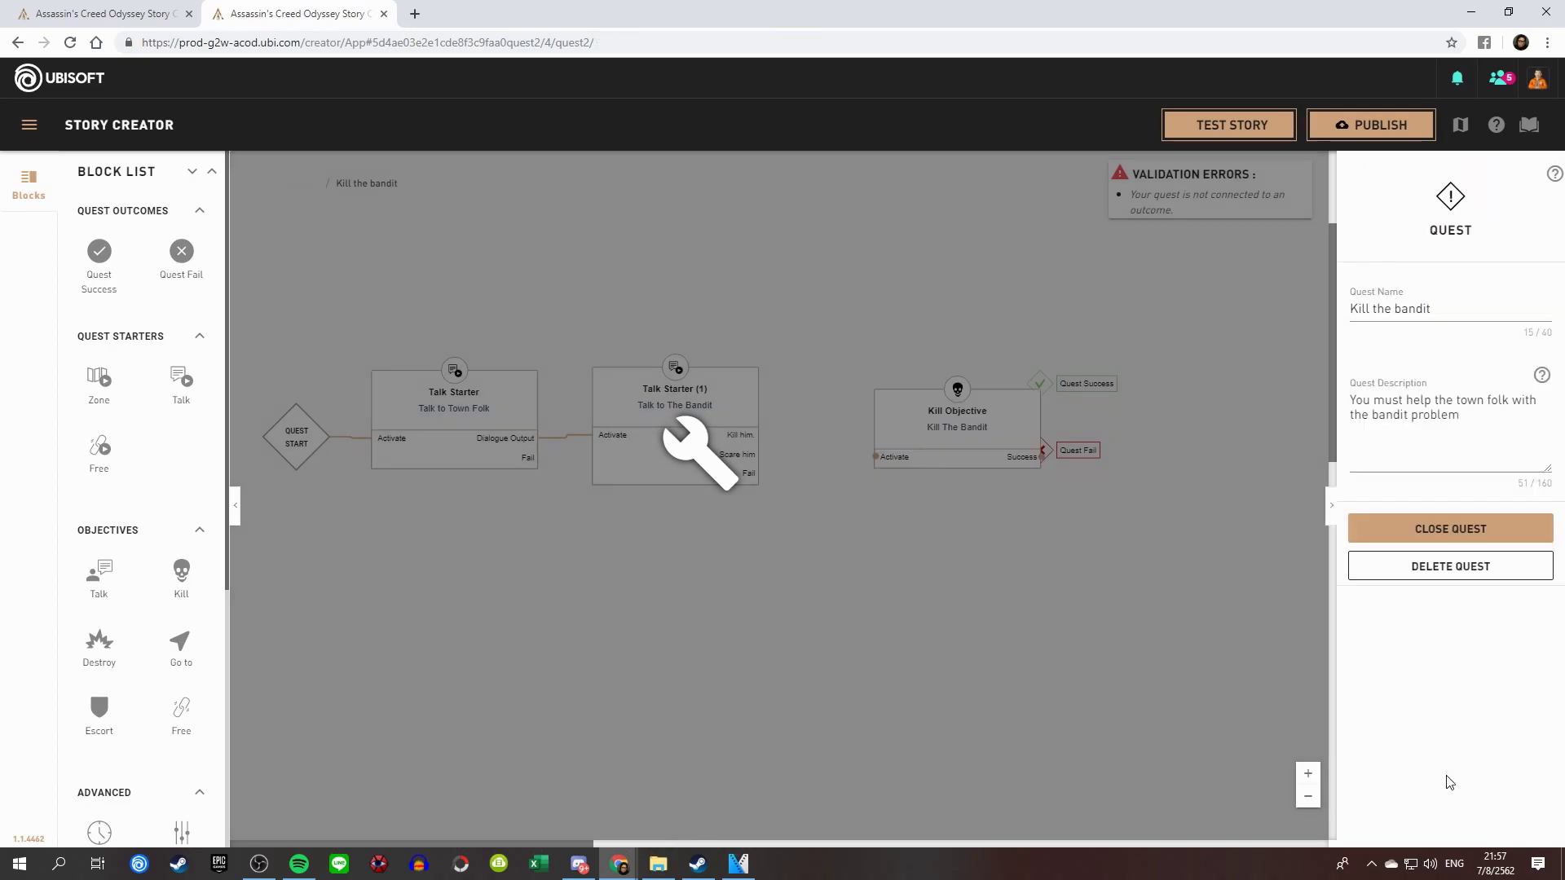
# - Link the "Kill him." output to the Kill Objective and move the Quest Fail and Quest Success outcomes farther away from it
pyautogui.moveTo(769, 441); pyautogui.dragTo(808, 435)
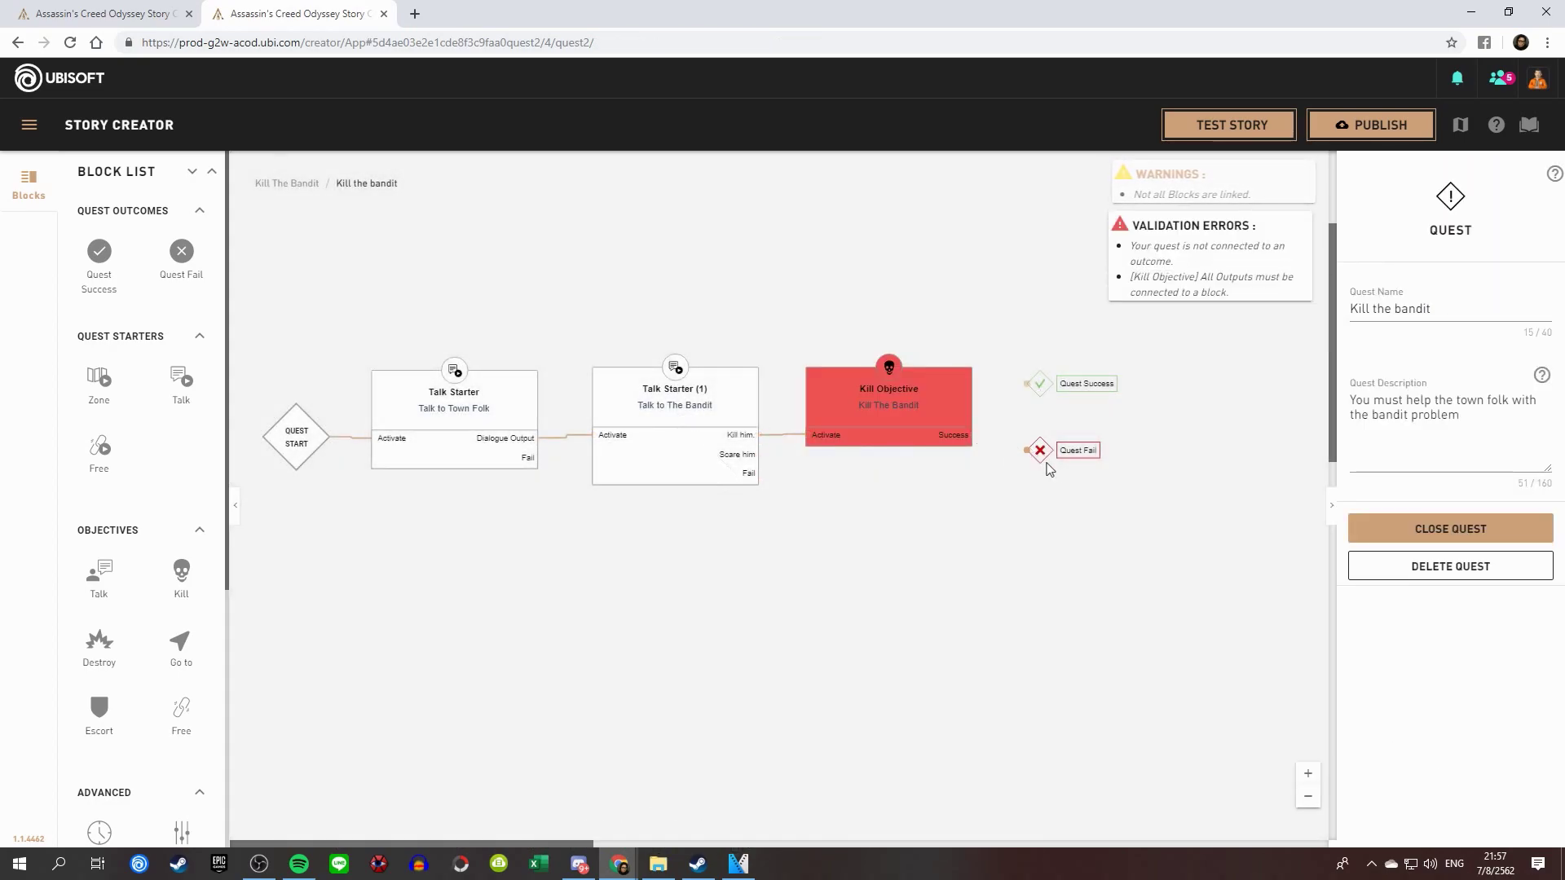
pyautogui.moveTo(1076, 453); pyautogui.dragTo(1223, 507)
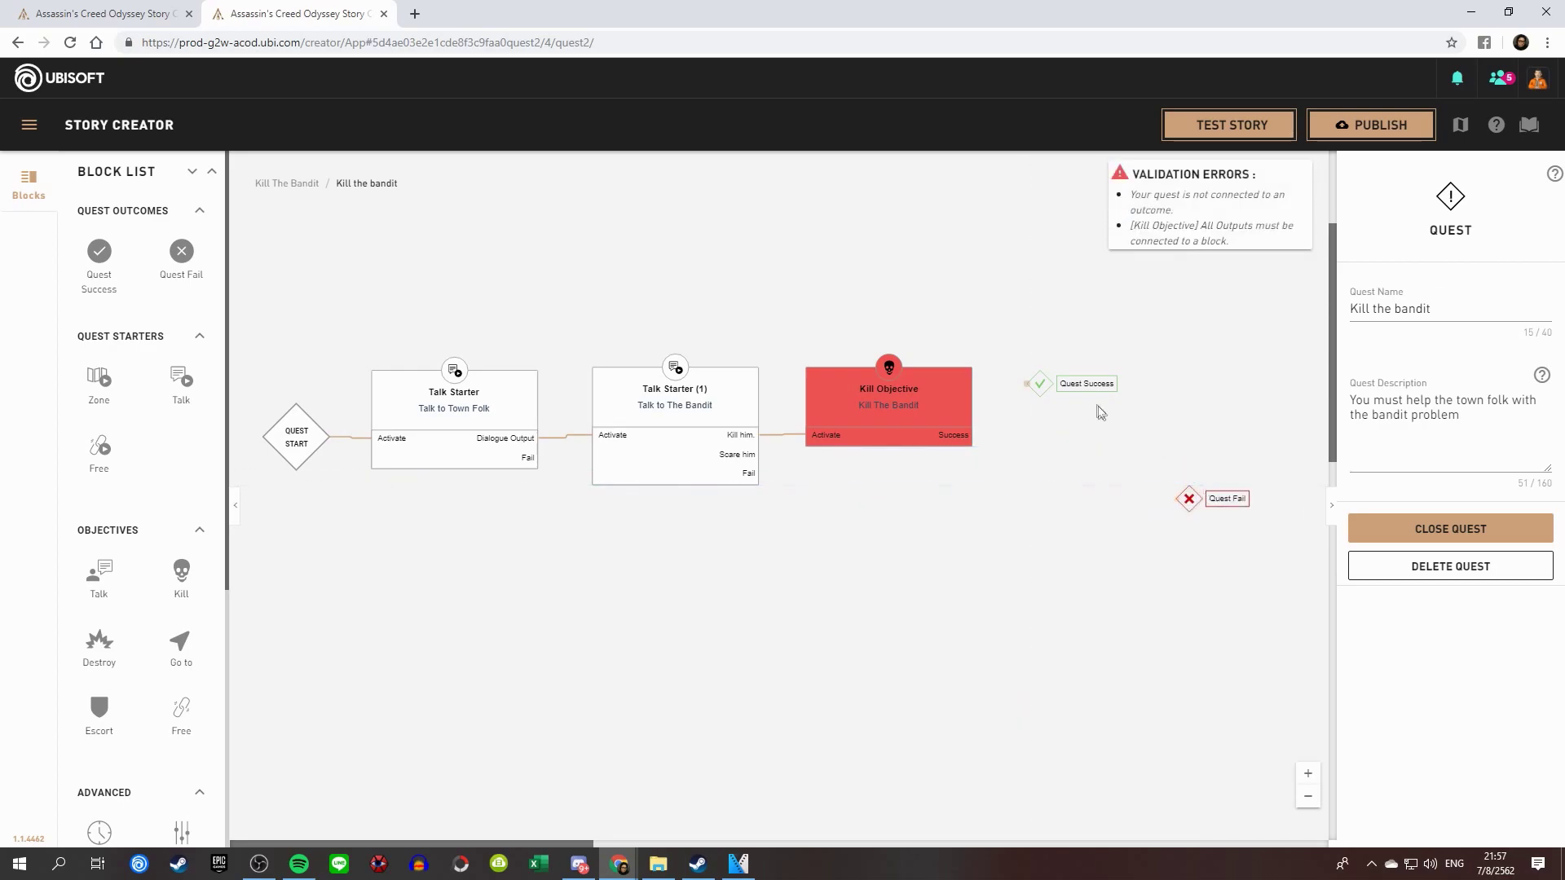
pyautogui.moveTo(1090, 391); pyautogui.dragTo(1266, 379)
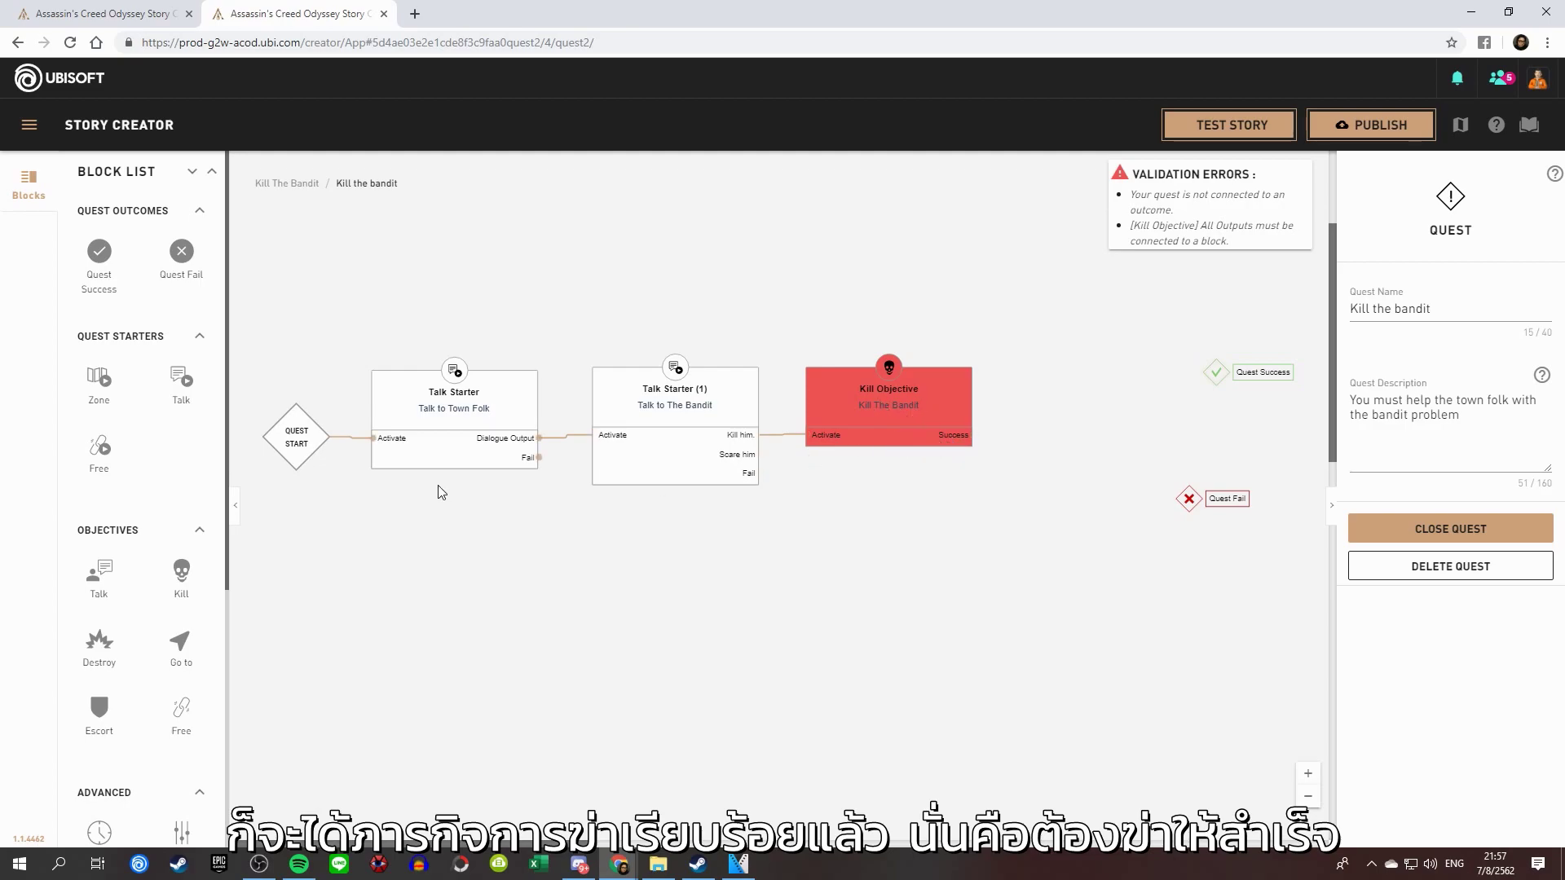
# - Add a Set Attack Behavior block linked to the "Kill him." output that makes The Bandit attack the player
pyautogui.scroll(-5, 150, 391)
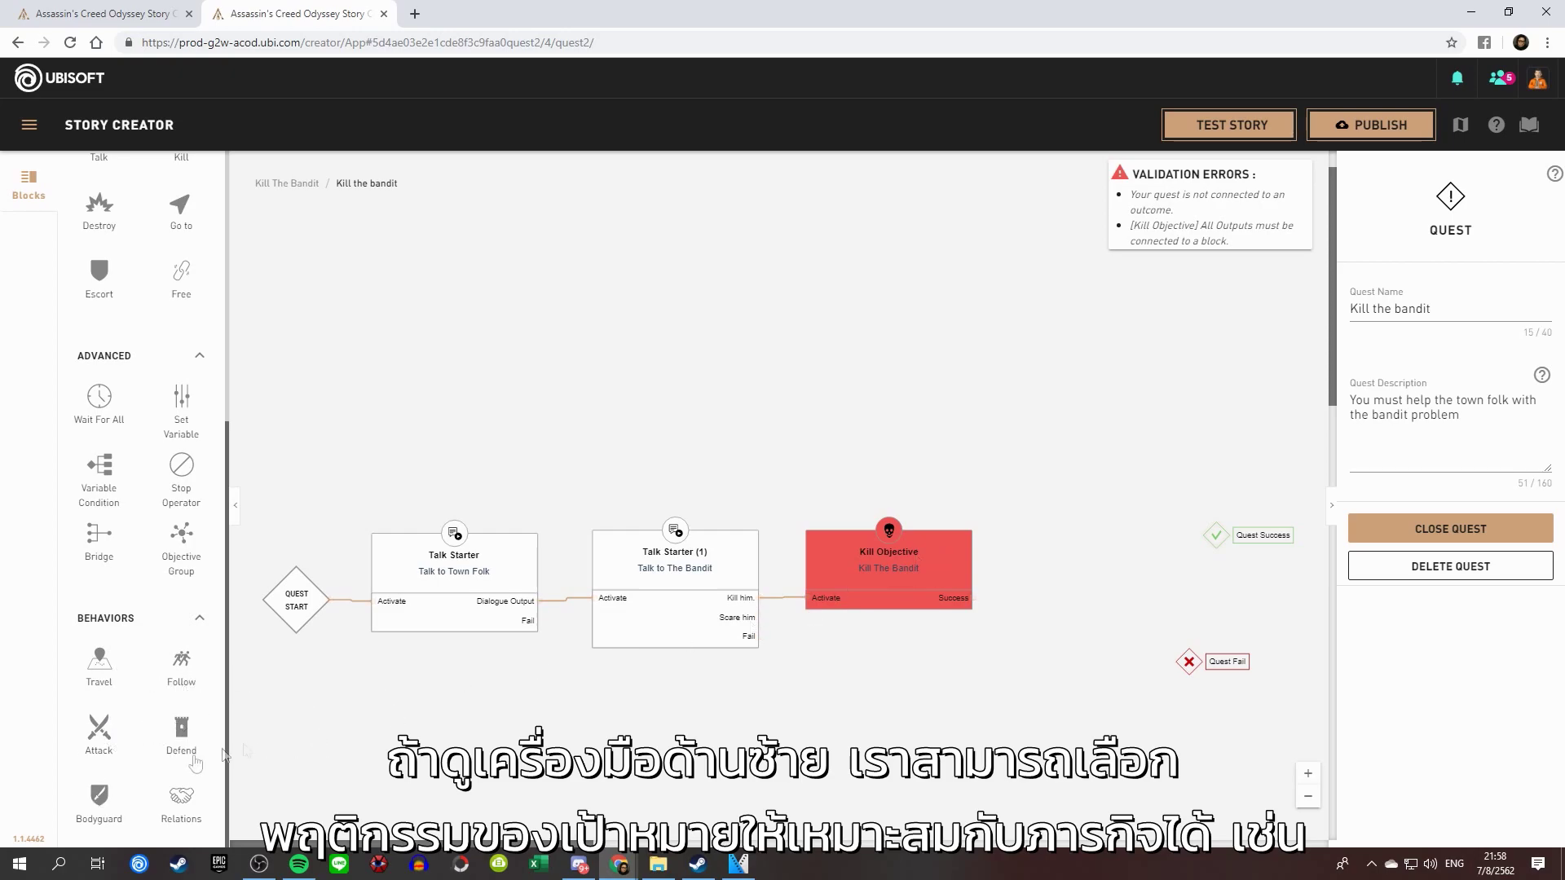
pyautogui.moveTo(140, 738); pyautogui.dragTo(990, 455)
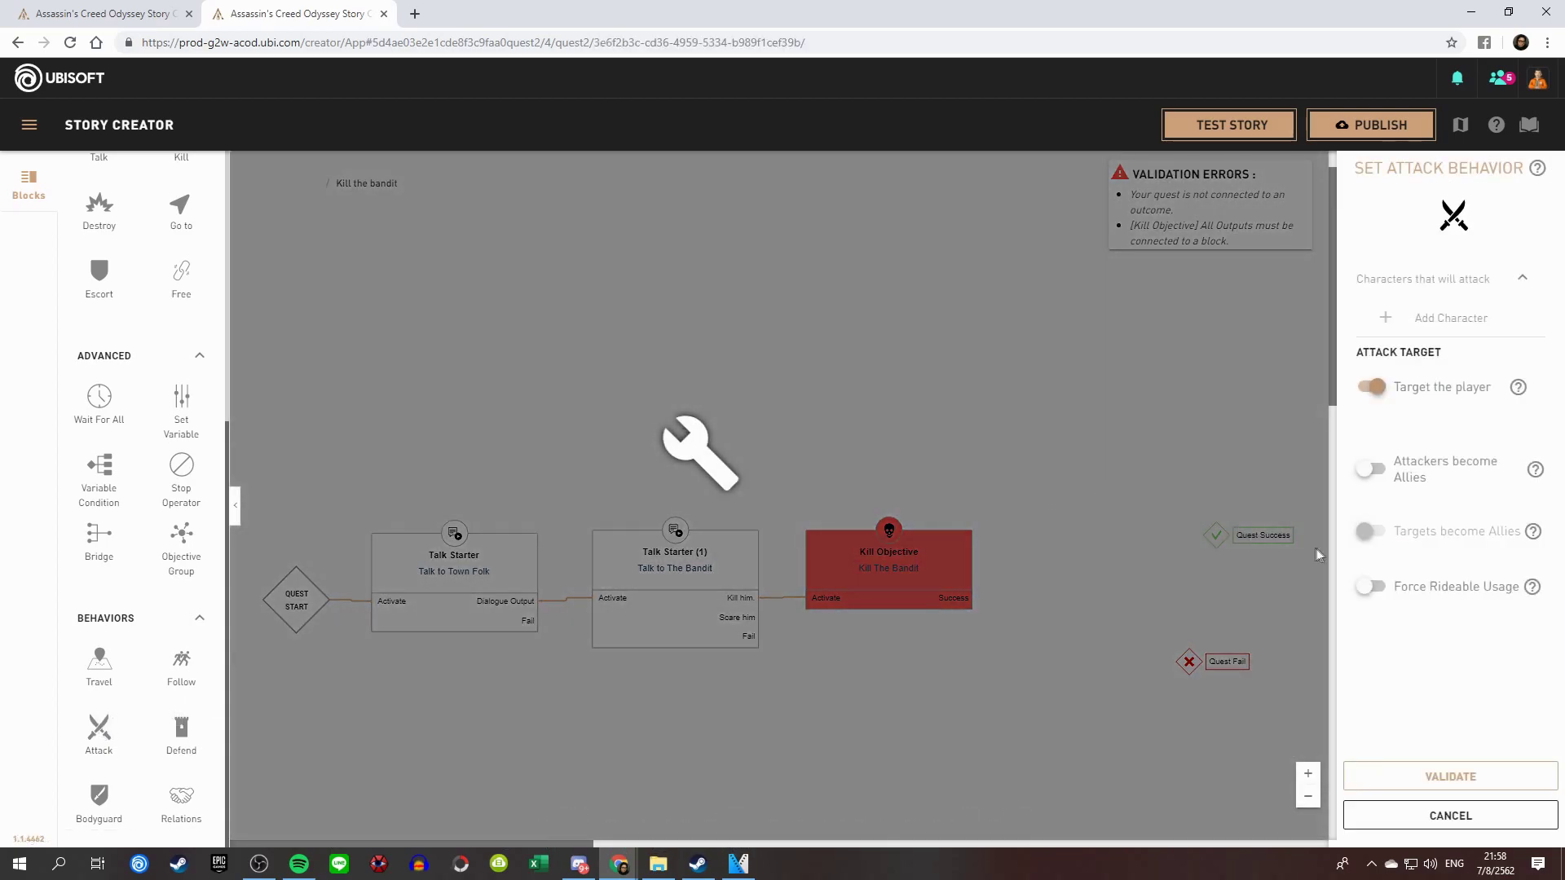
pyautogui.click(1458, 320)
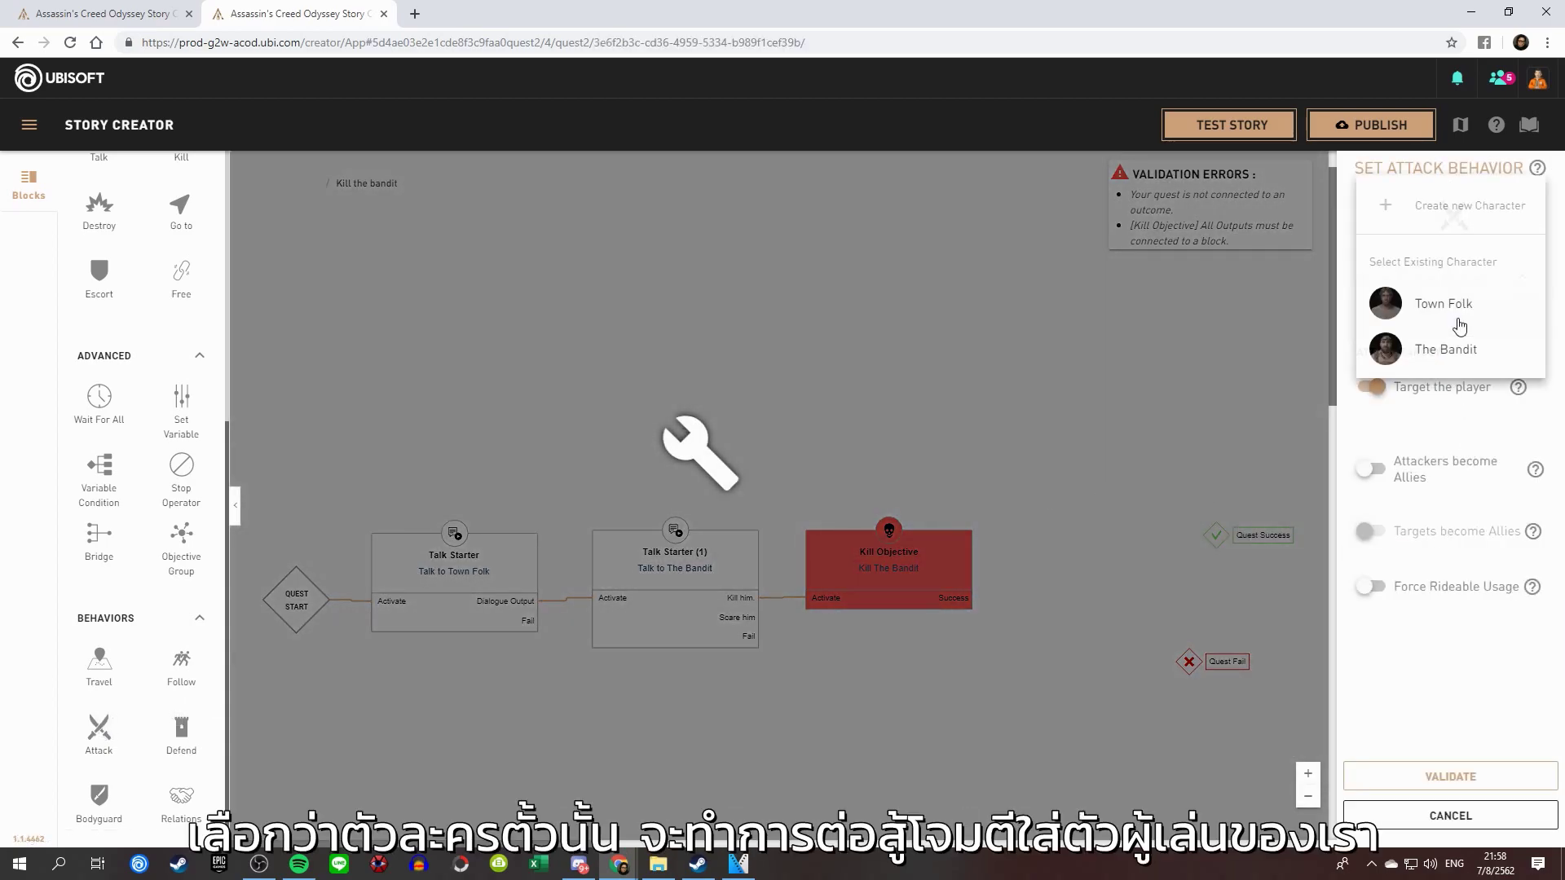
pyautogui.click(1445, 351)
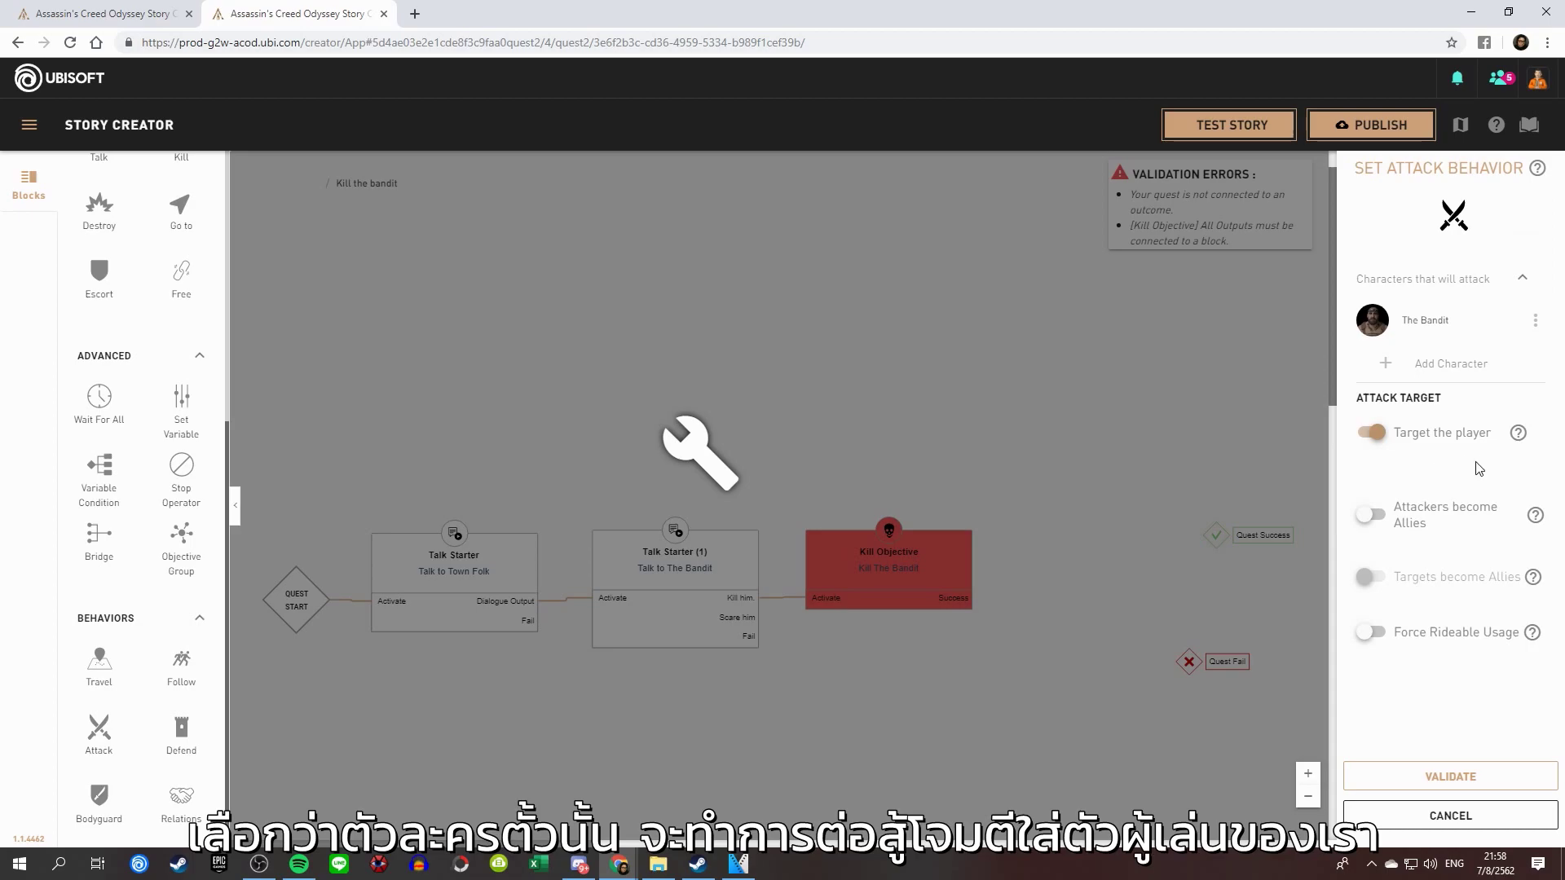
pyautogui.click(1459, 775)
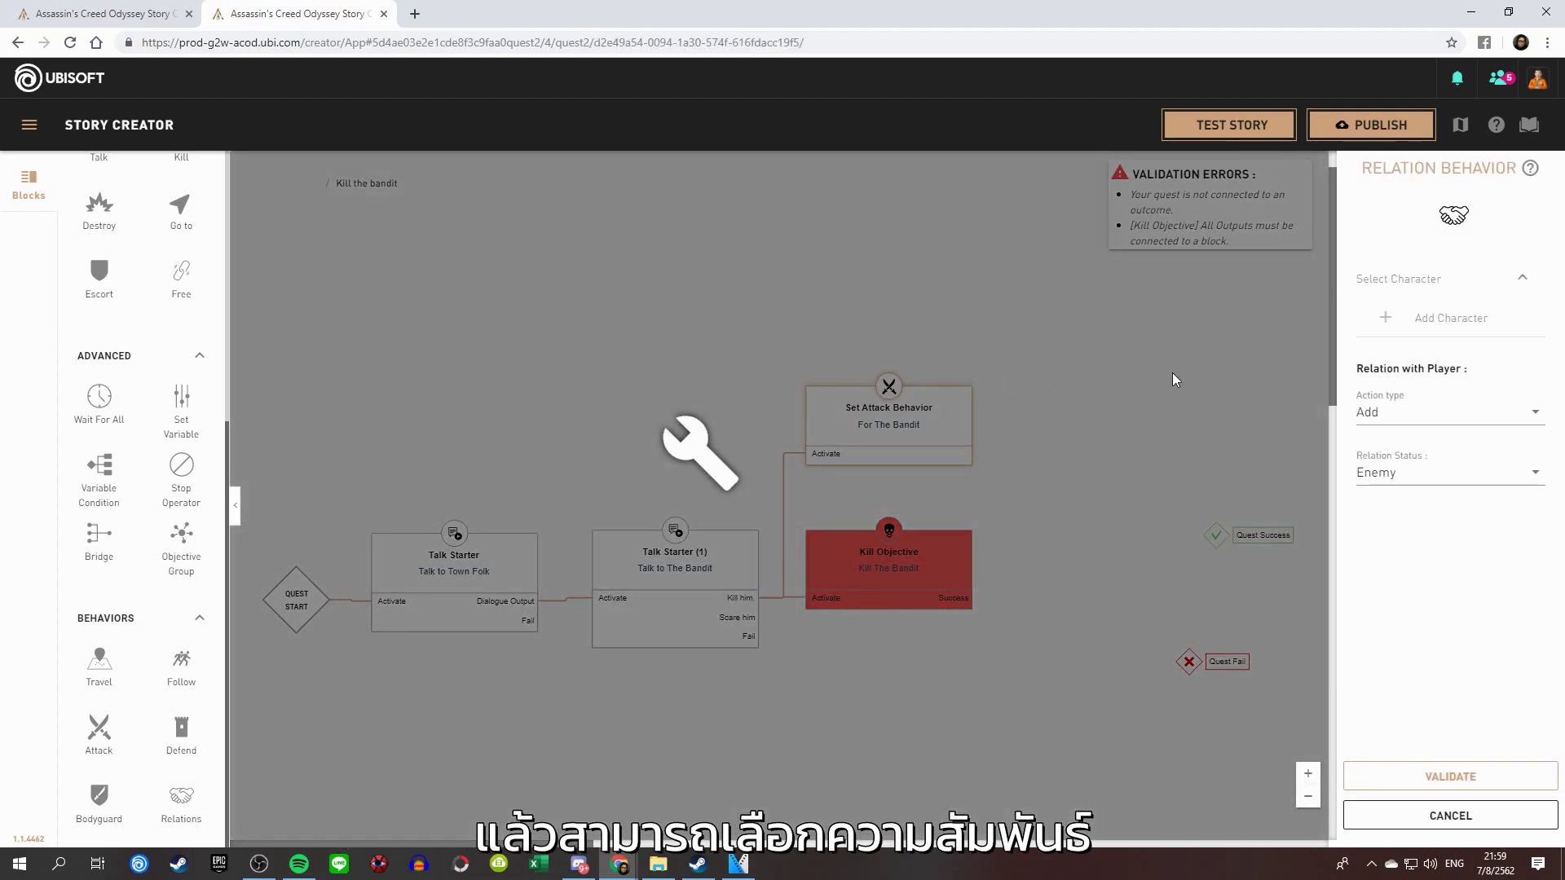
# - Configure a Relation Behavior block for The Bandit with action type Add and relation status Enemy, and validate it
pyautogui.click(1482, 328)
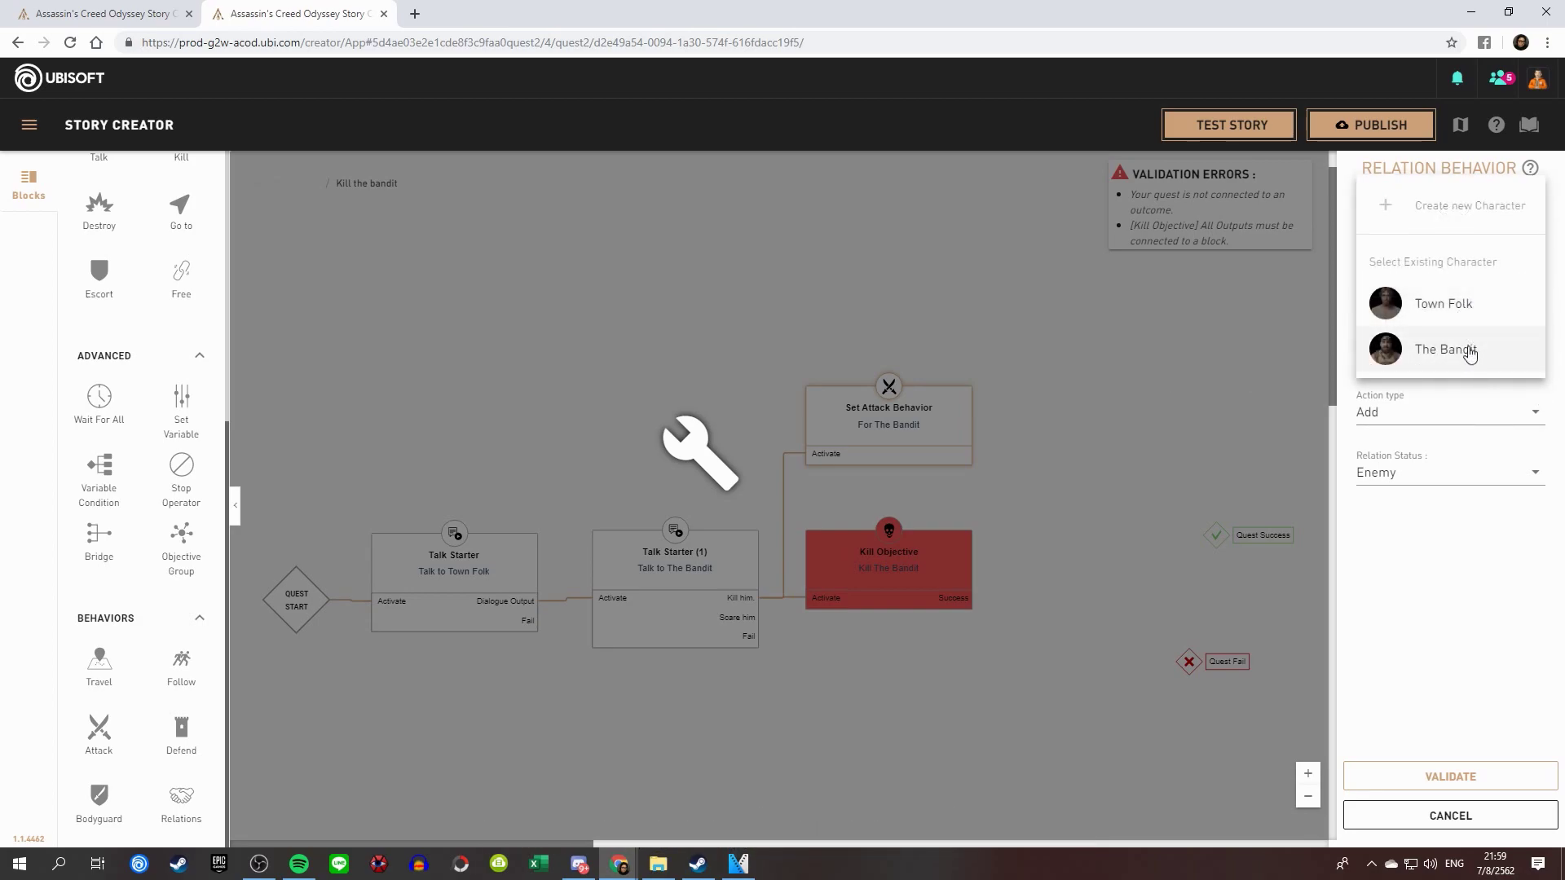
pyautogui.click(1471, 348)
pyautogui.click(1532, 423)
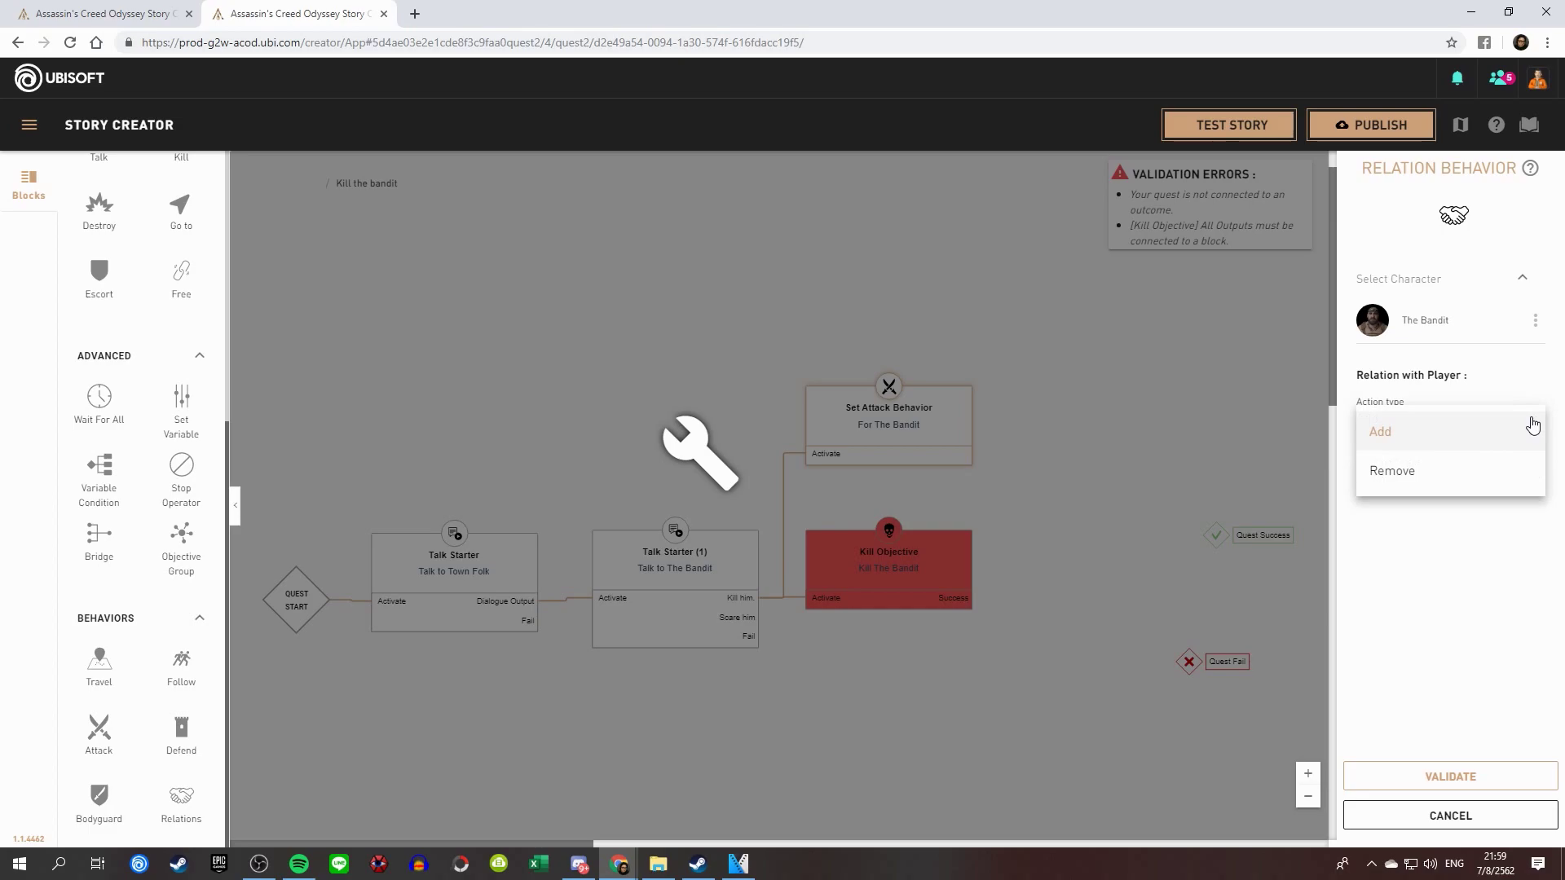
pyautogui.click(1532, 425)
pyautogui.click(1537, 474)
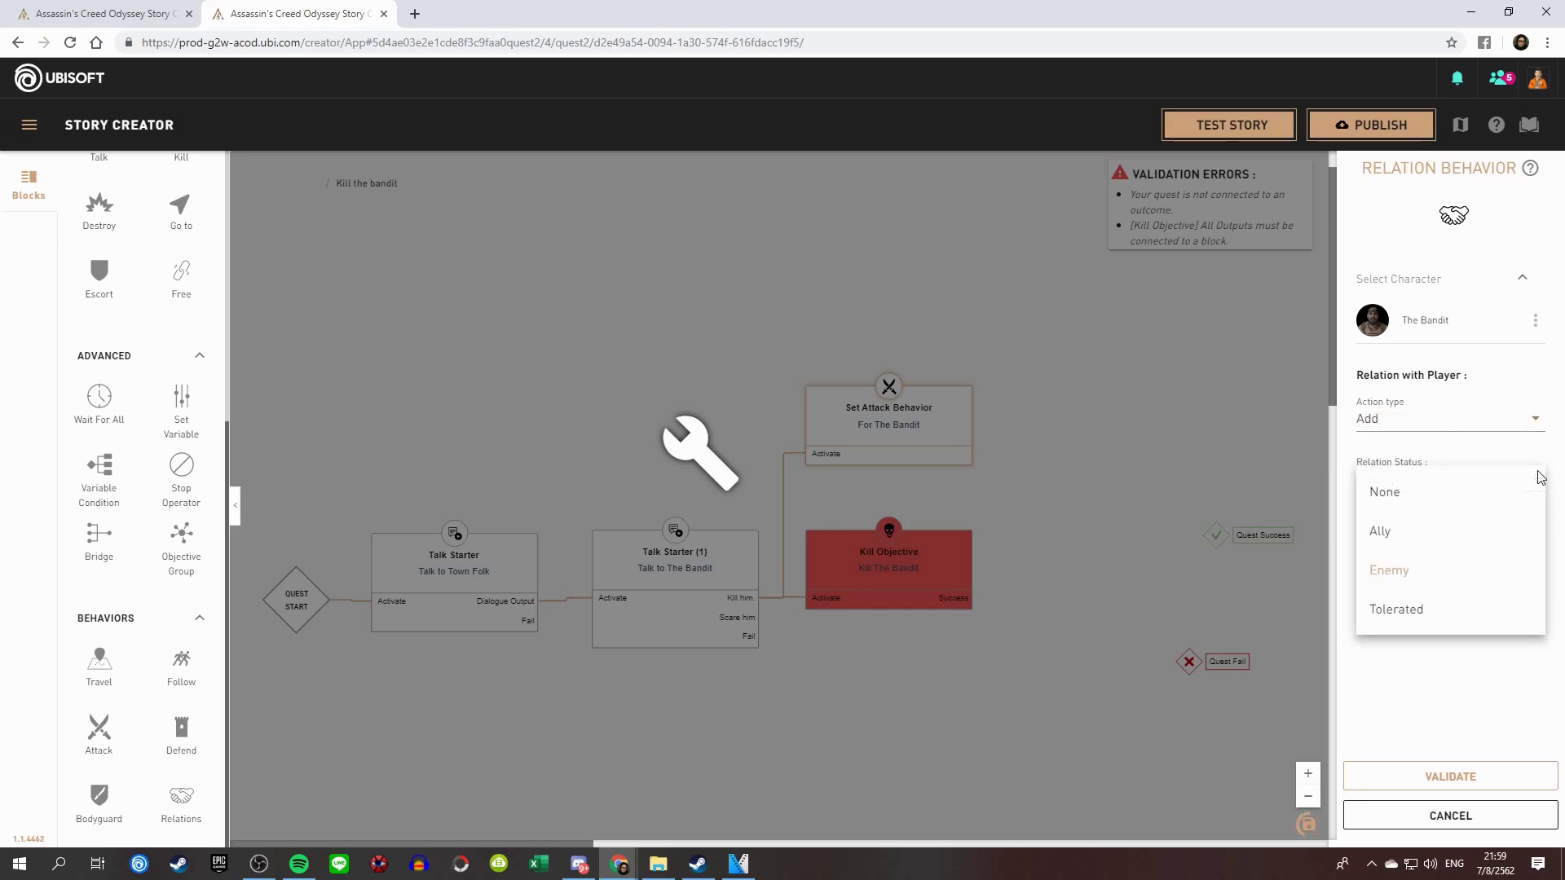
pyautogui.click(1424, 575)
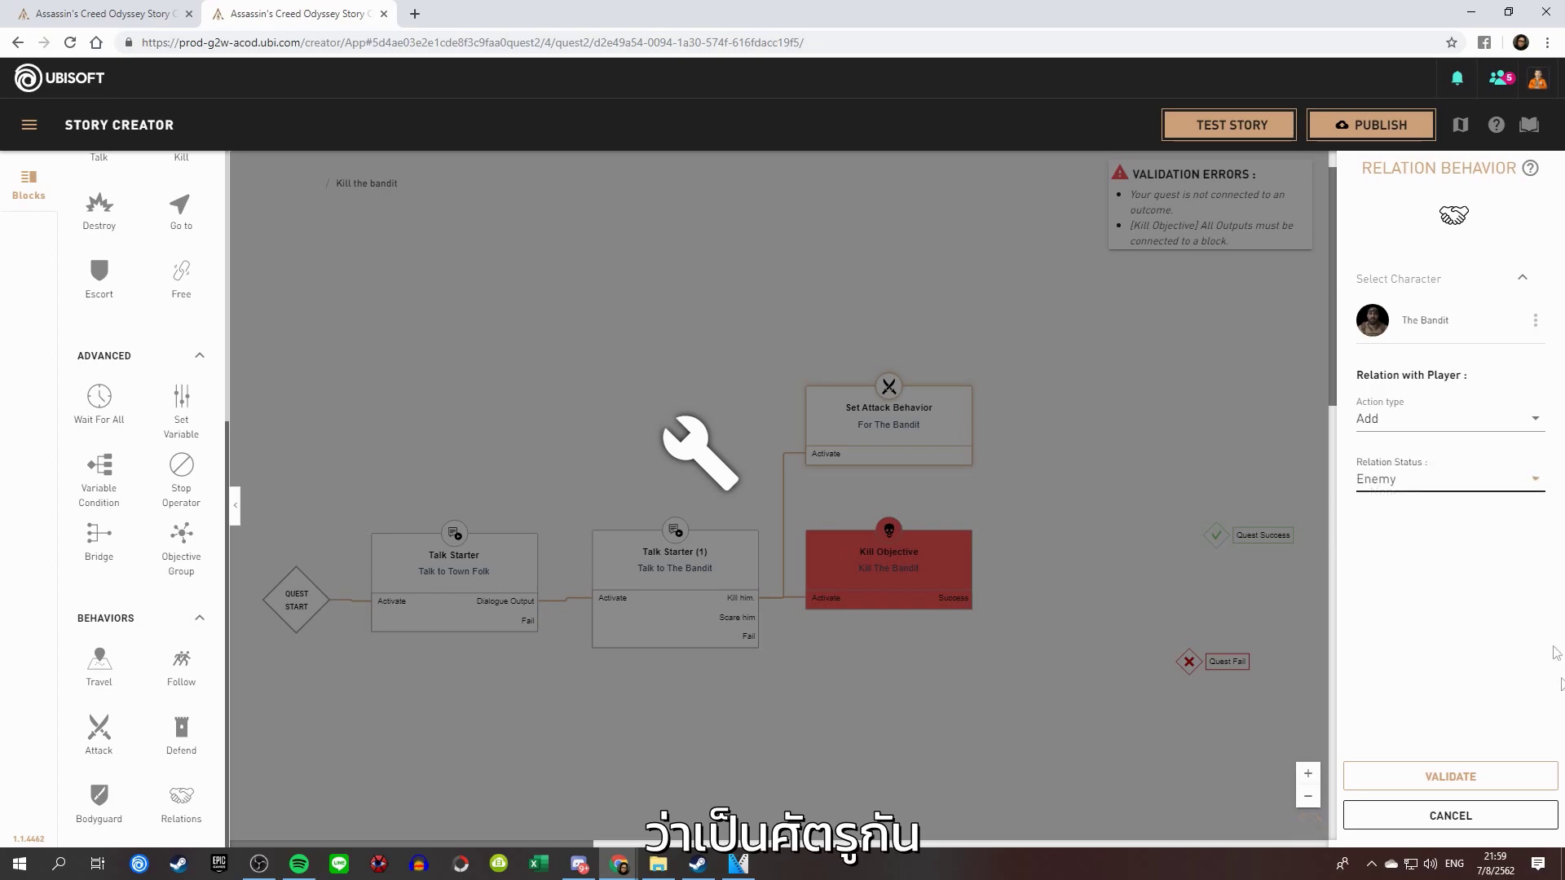
pyautogui.click(1448, 781)
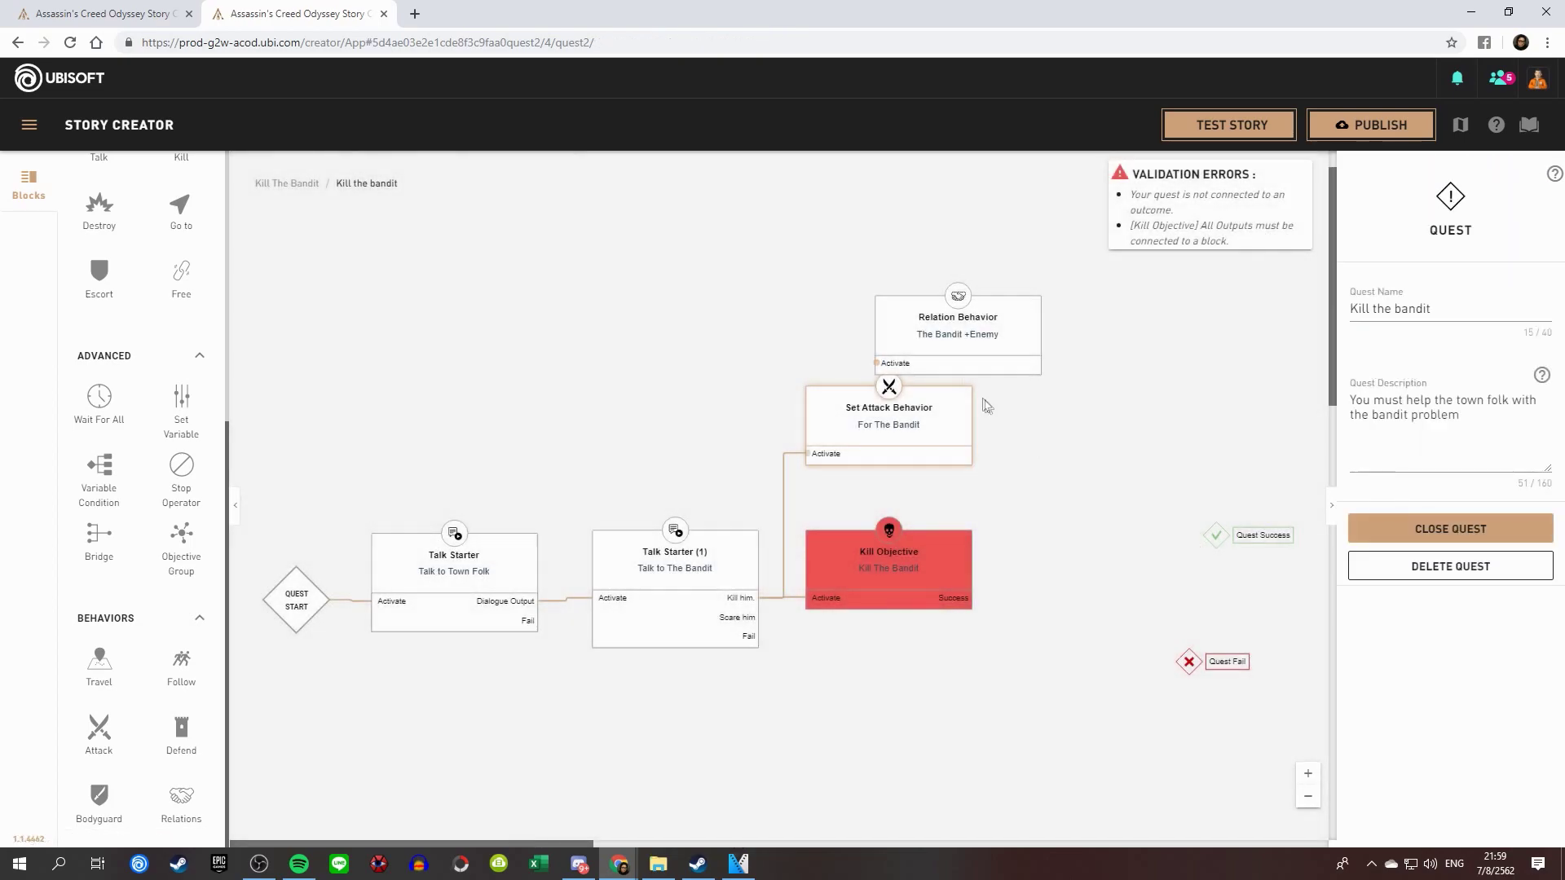
# - Link the Relation Behavior block to the "Kill him." output and move the Kill Objective slightly farther from The Bandit's talk
pyautogui.moveTo(905, 365)
pyautogui.mouseDown()
pyautogui.moveTo(836, 334)
pyautogui.moveTo(758, 612)
pyautogui.moveTo(765, 597)
pyautogui.mouseUp()
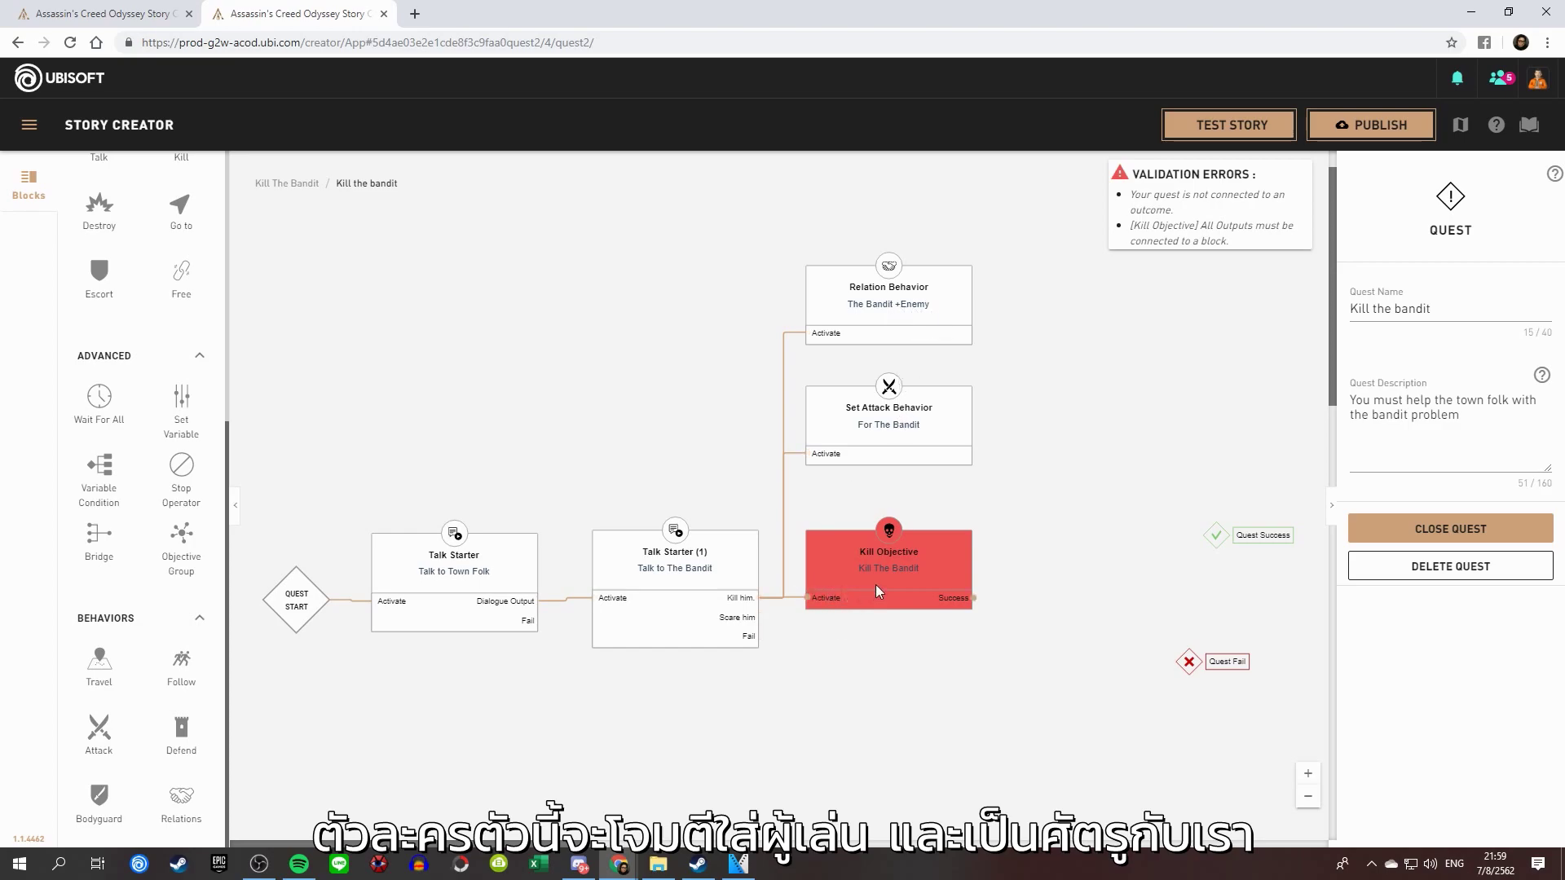
pyautogui.moveTo(878, 591); pyautogui.dragTo(904, 591)
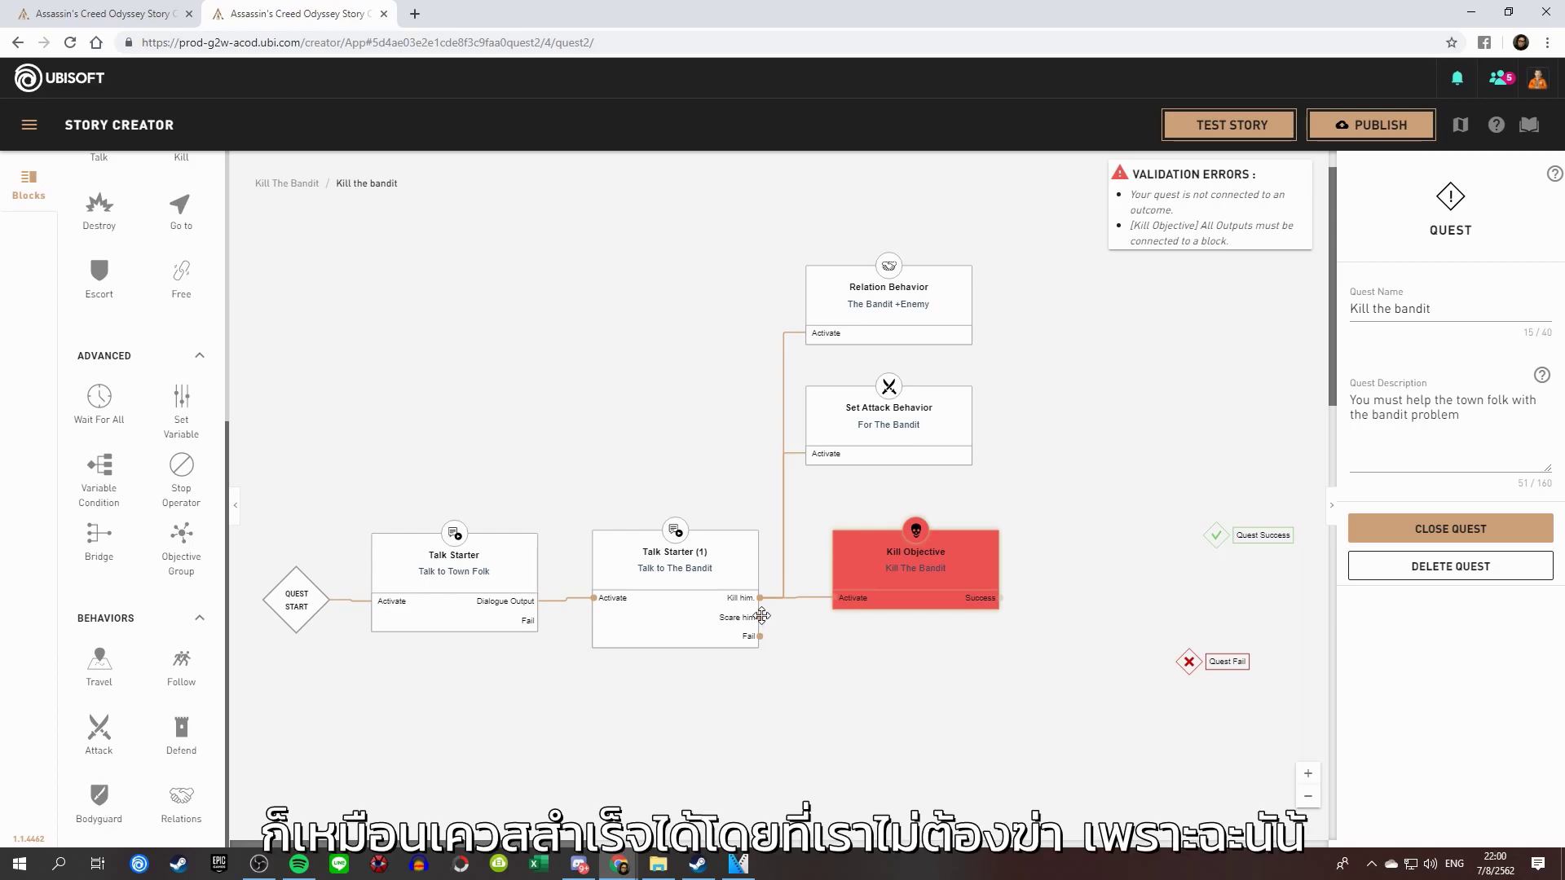
pyautogui.moveTo(761, 616)
pyautogui.mouseDown()
pyautogui.moveTo(782, 614)
pyautogui.moveTo(767, 621)
pyautogui.mouseUp()
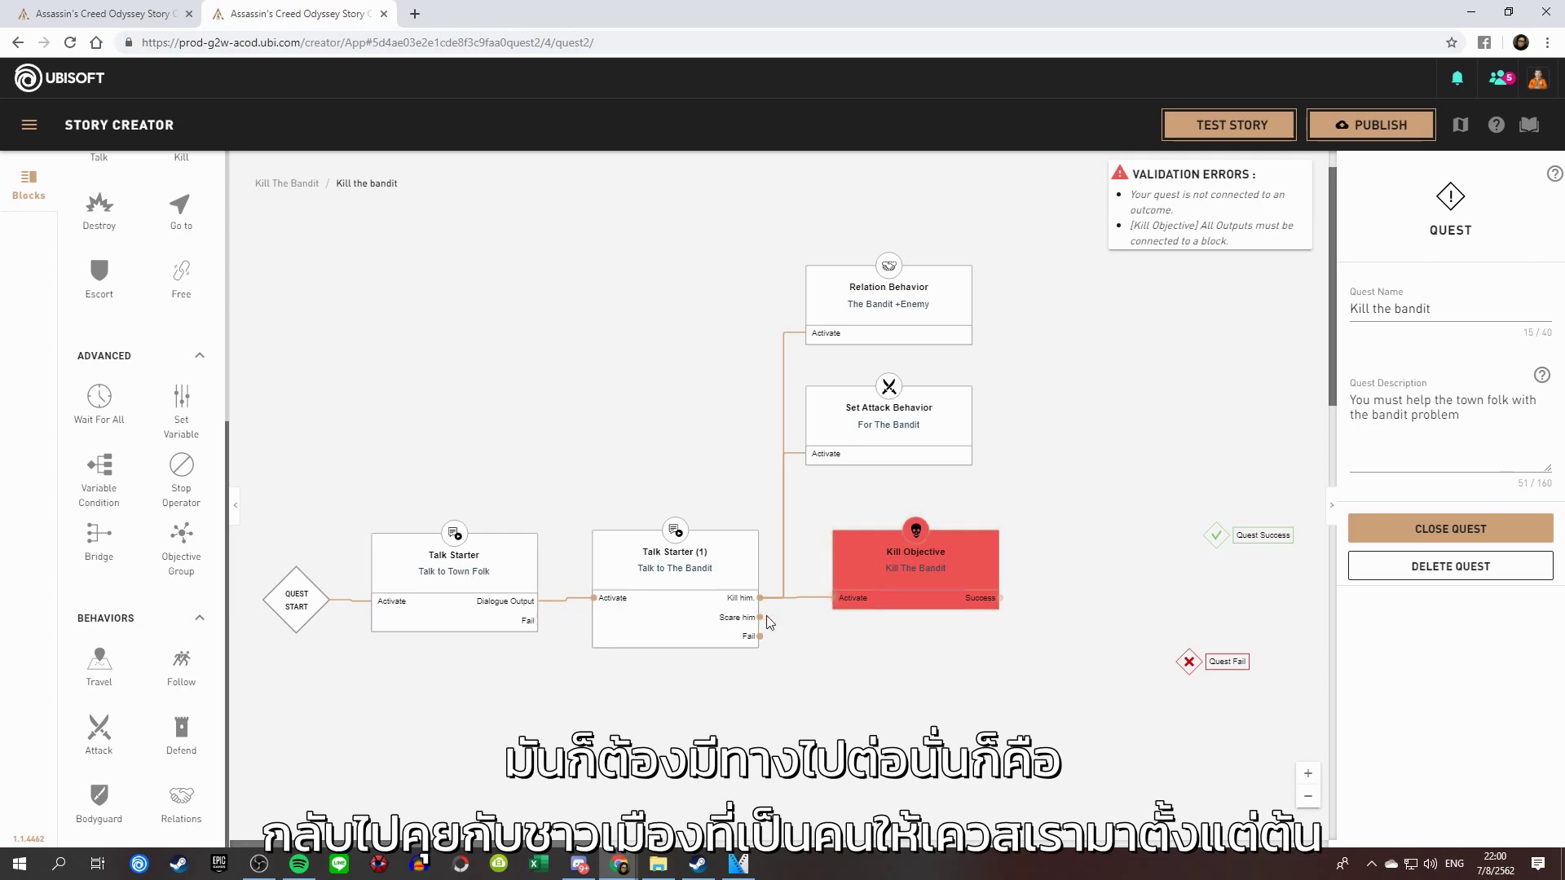
# - Add a Talk Objective near the quest outcomes, titled "Talk to Town Folk", with Town Folk as its actor
pyautogui.scroll(1, 122, 440)
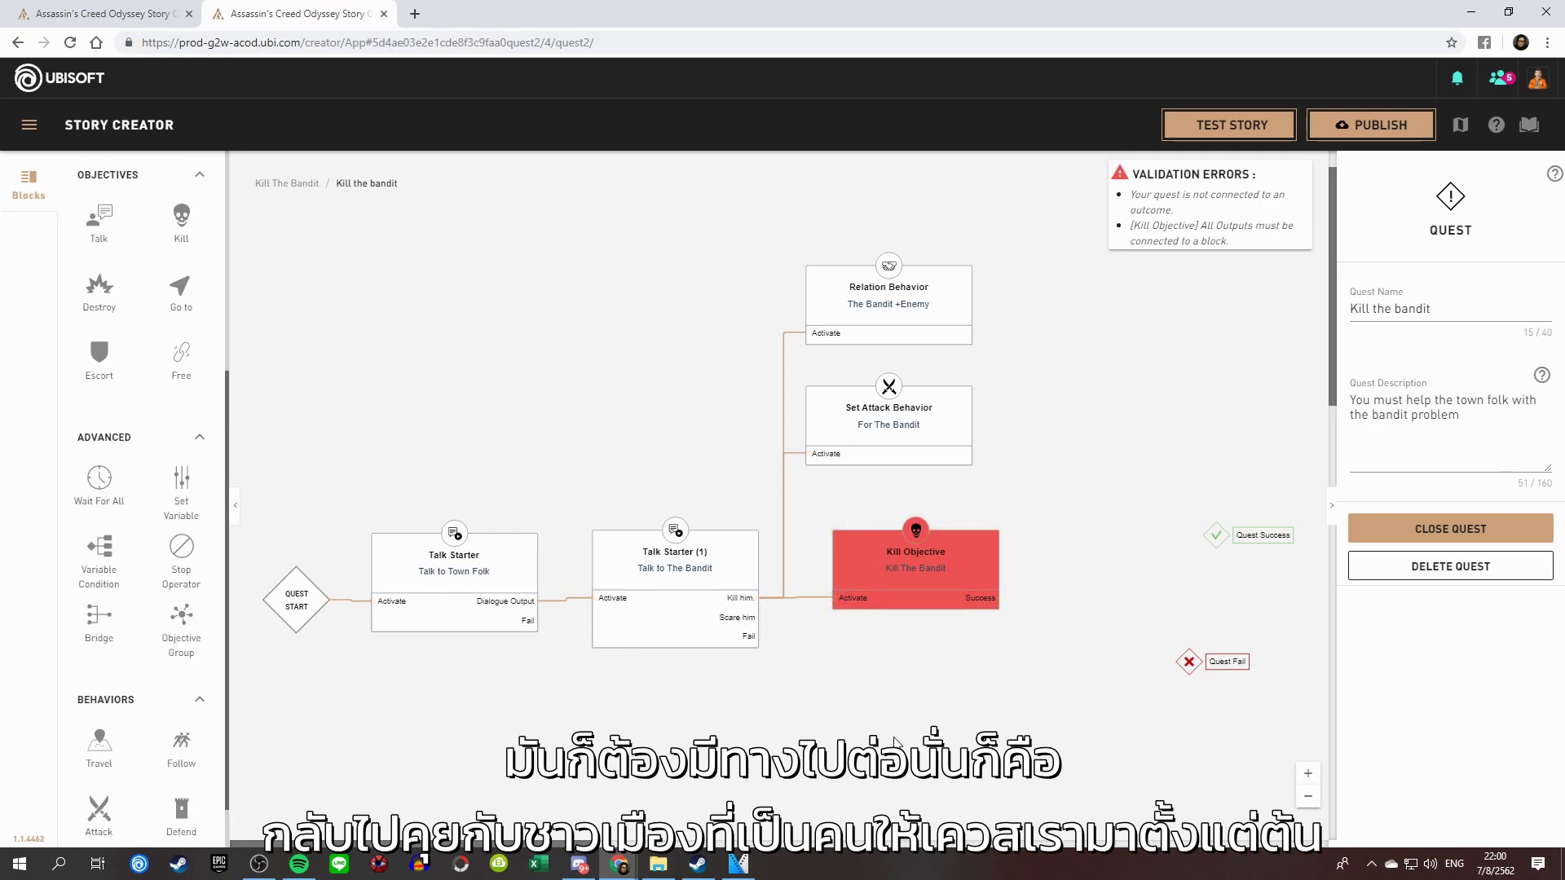
pyautogui.scroll(1, 897, 685)
pyautogui.moveTo(98, 215); pyautogui.dragTo(1097, 635)
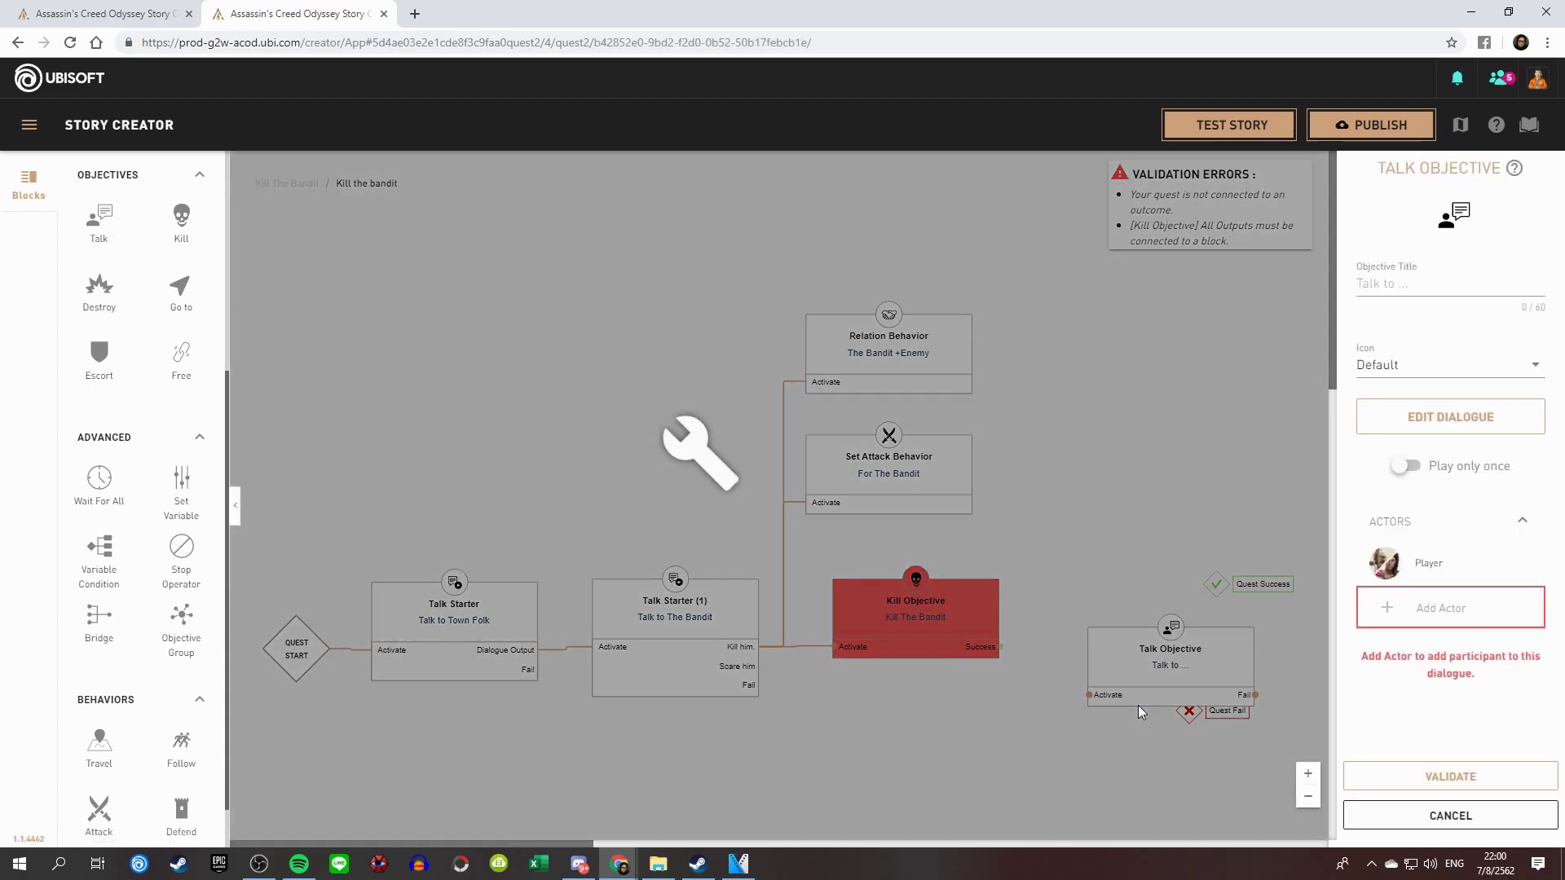
pyautogui.click(1421, 291)
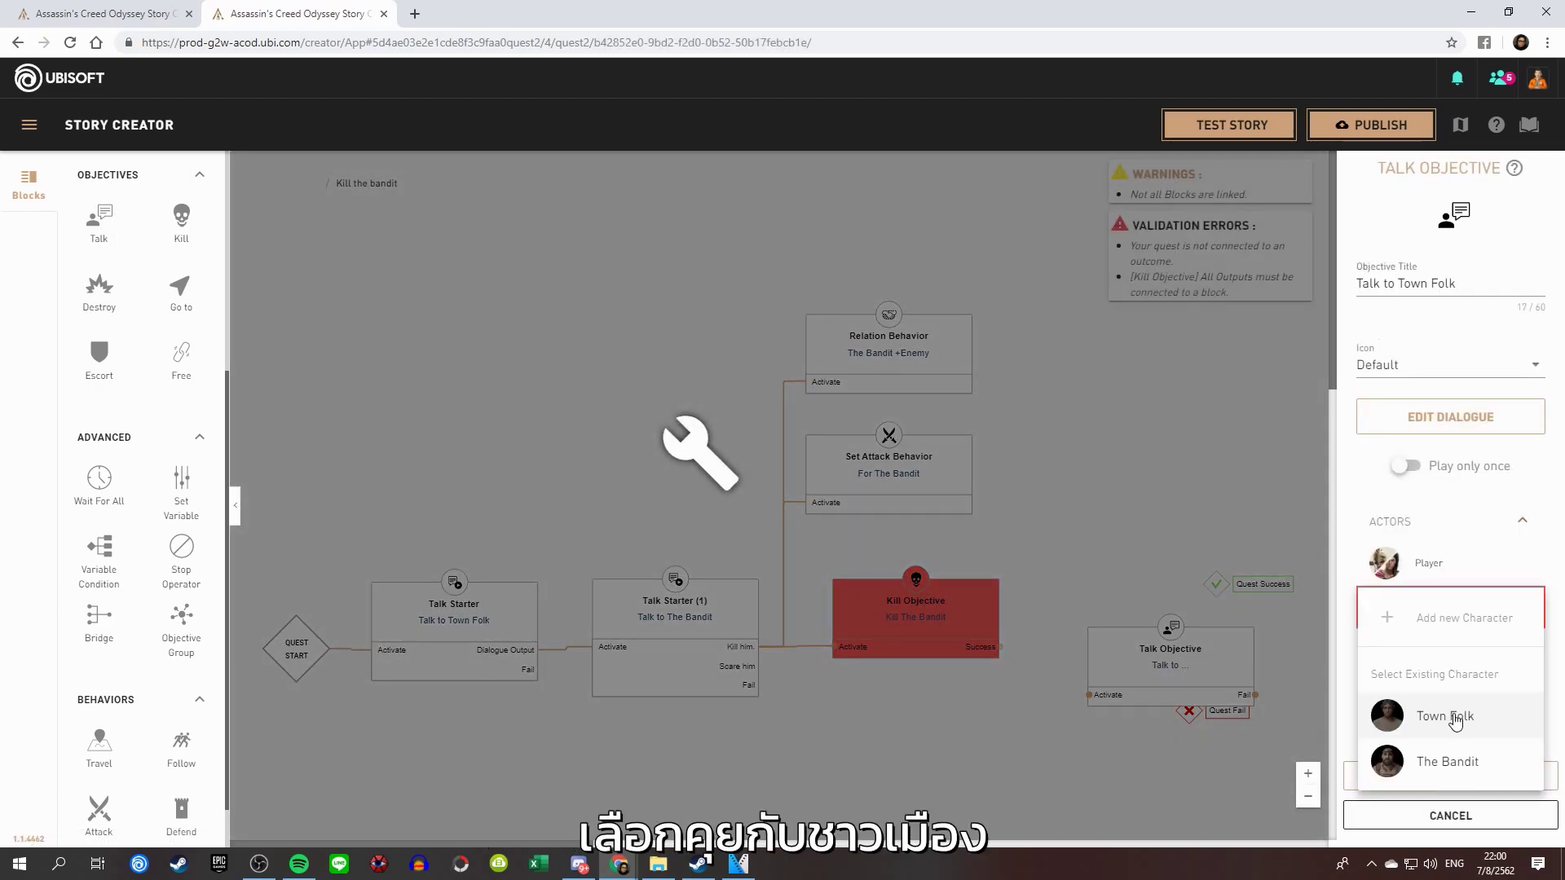
pyautogui.click(1453, 720)
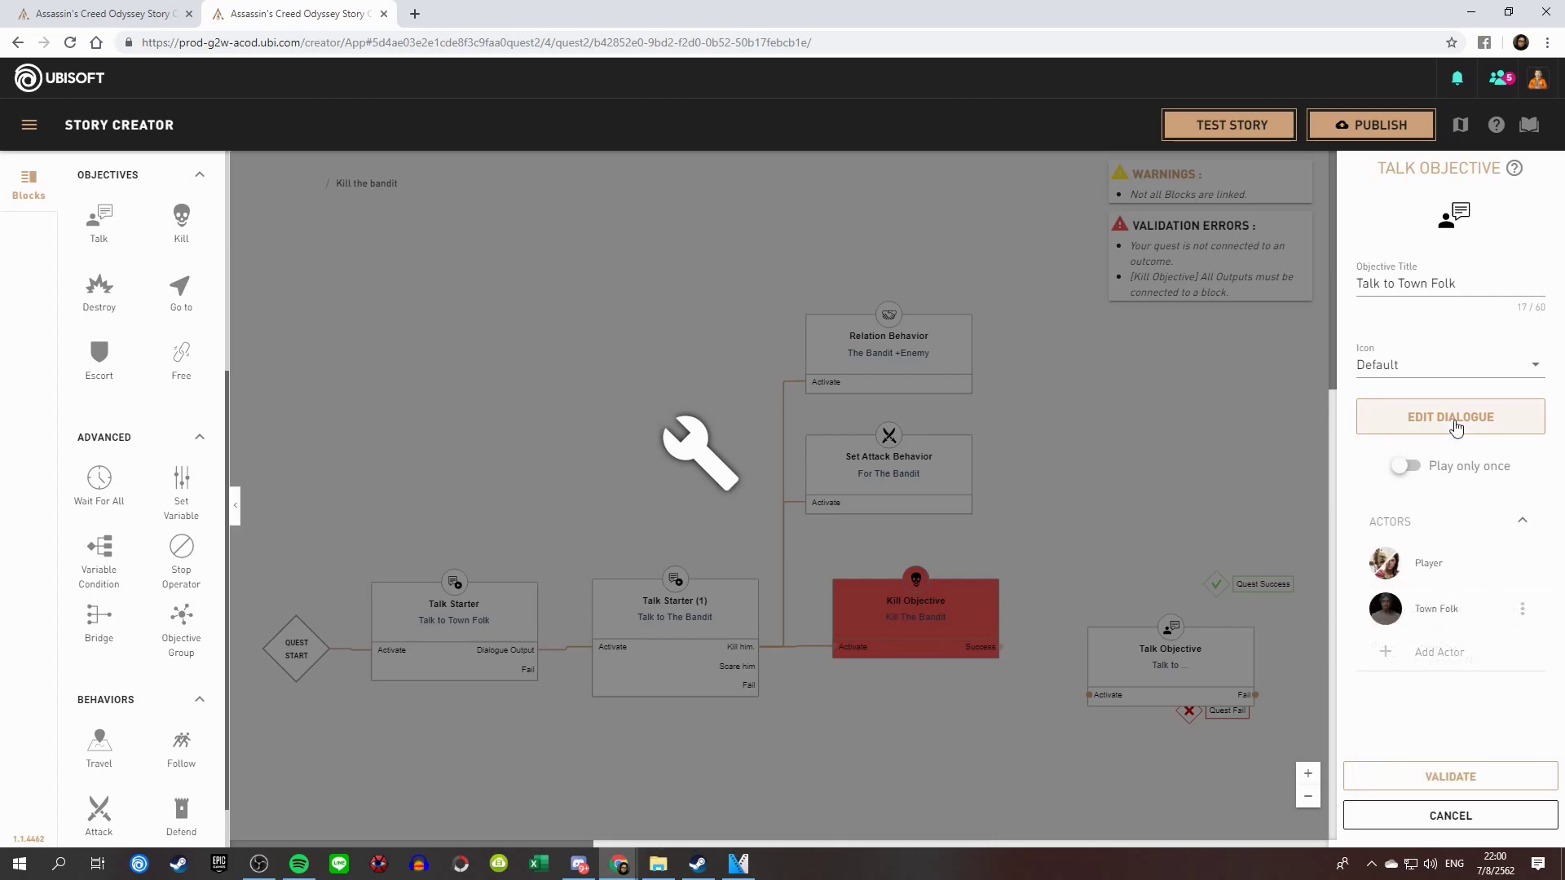
# - Create a dialogue sequence for the Talk Objective in which Town Folk says "You deal with the bandit. Thank you." and validate it
pyautogui.click(1485, 432)
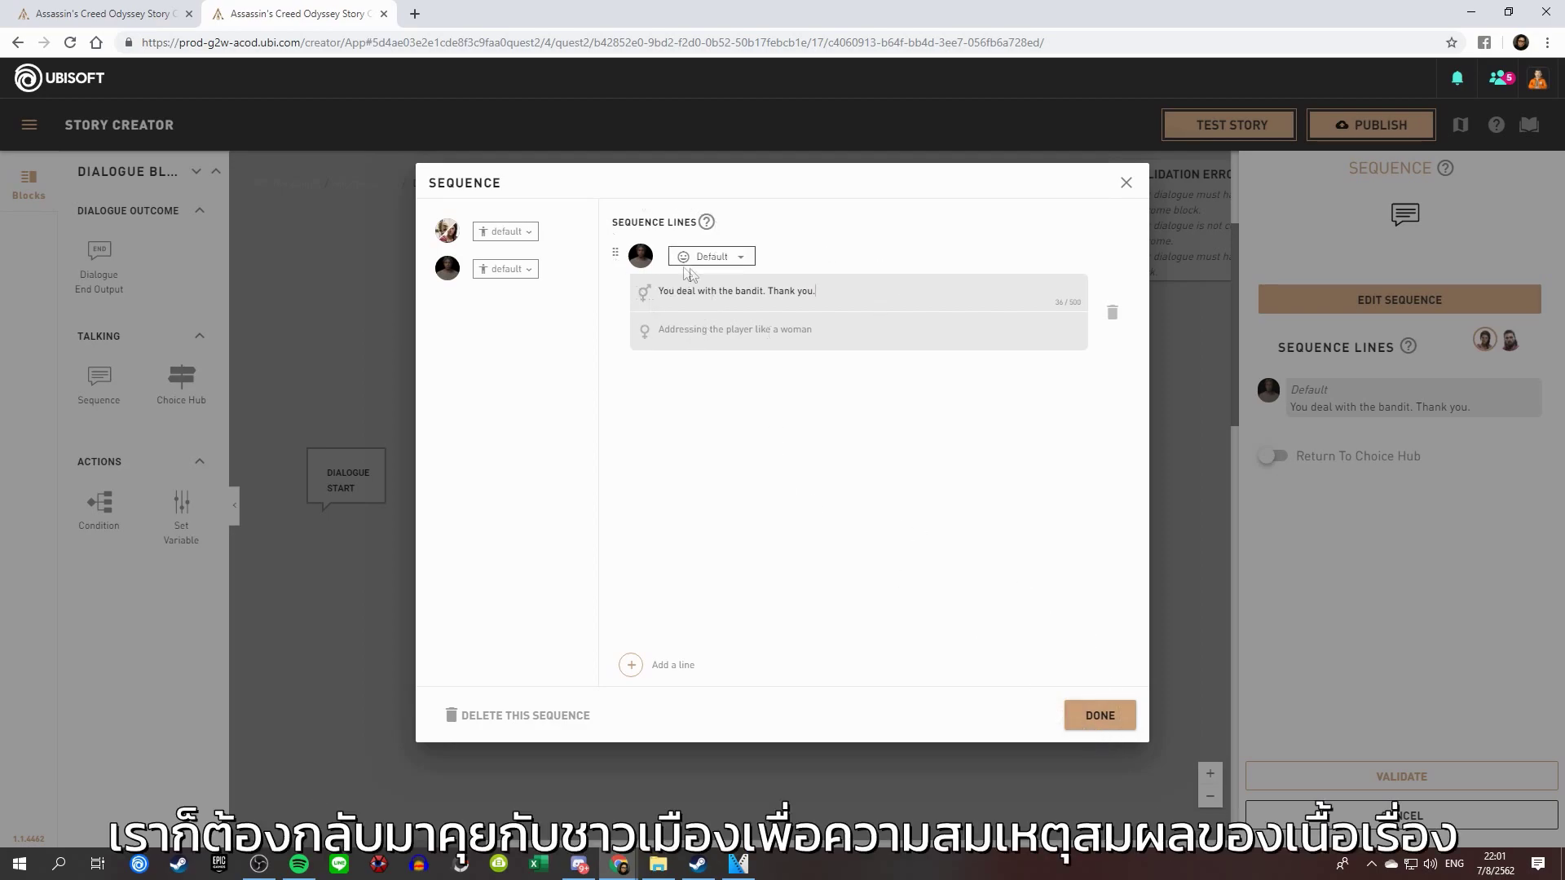
pyautogui.click(1098, 718)
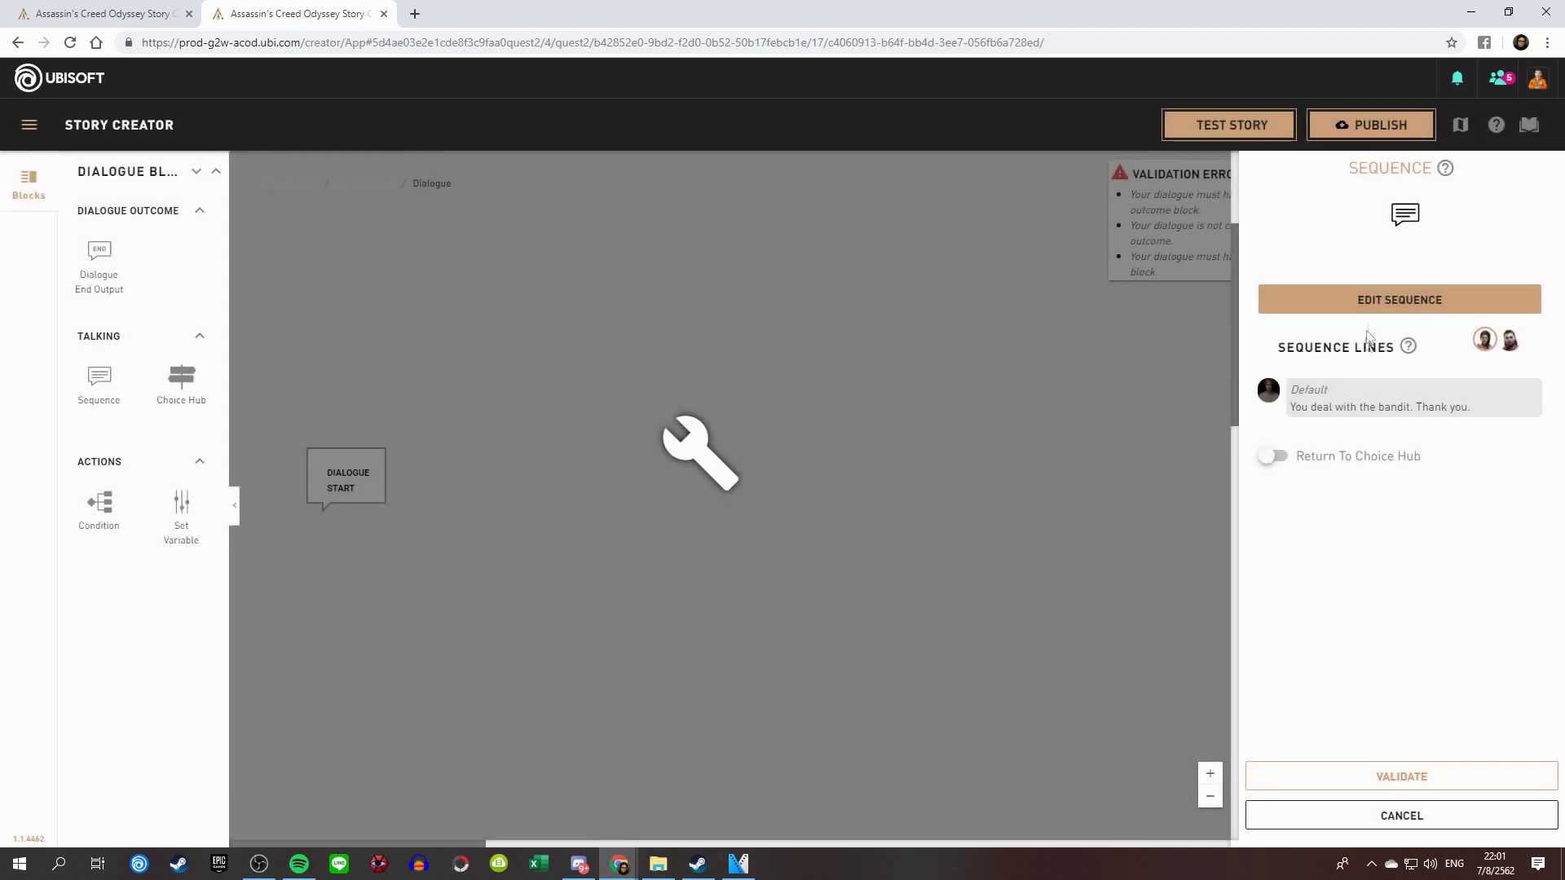
pyautogui.click(1374, 303)
pyautogui.click(1101, 718)
pyautogui.click(1394, 776)
# - Add a Dialogue End Output, link Dialogue Start through the sequence to it, and validate the Talk Objective
pyautogui.moveTo(131, 277); pyautogui.dragTo(807, 512)
pyautogui.moveTo(384, 479); pyautogui.dragTo(526, 546)
pyautogui.moveTo(721, 547); pyautogui.dragTo(808, 522)
pyautogui.click(1443, 778)
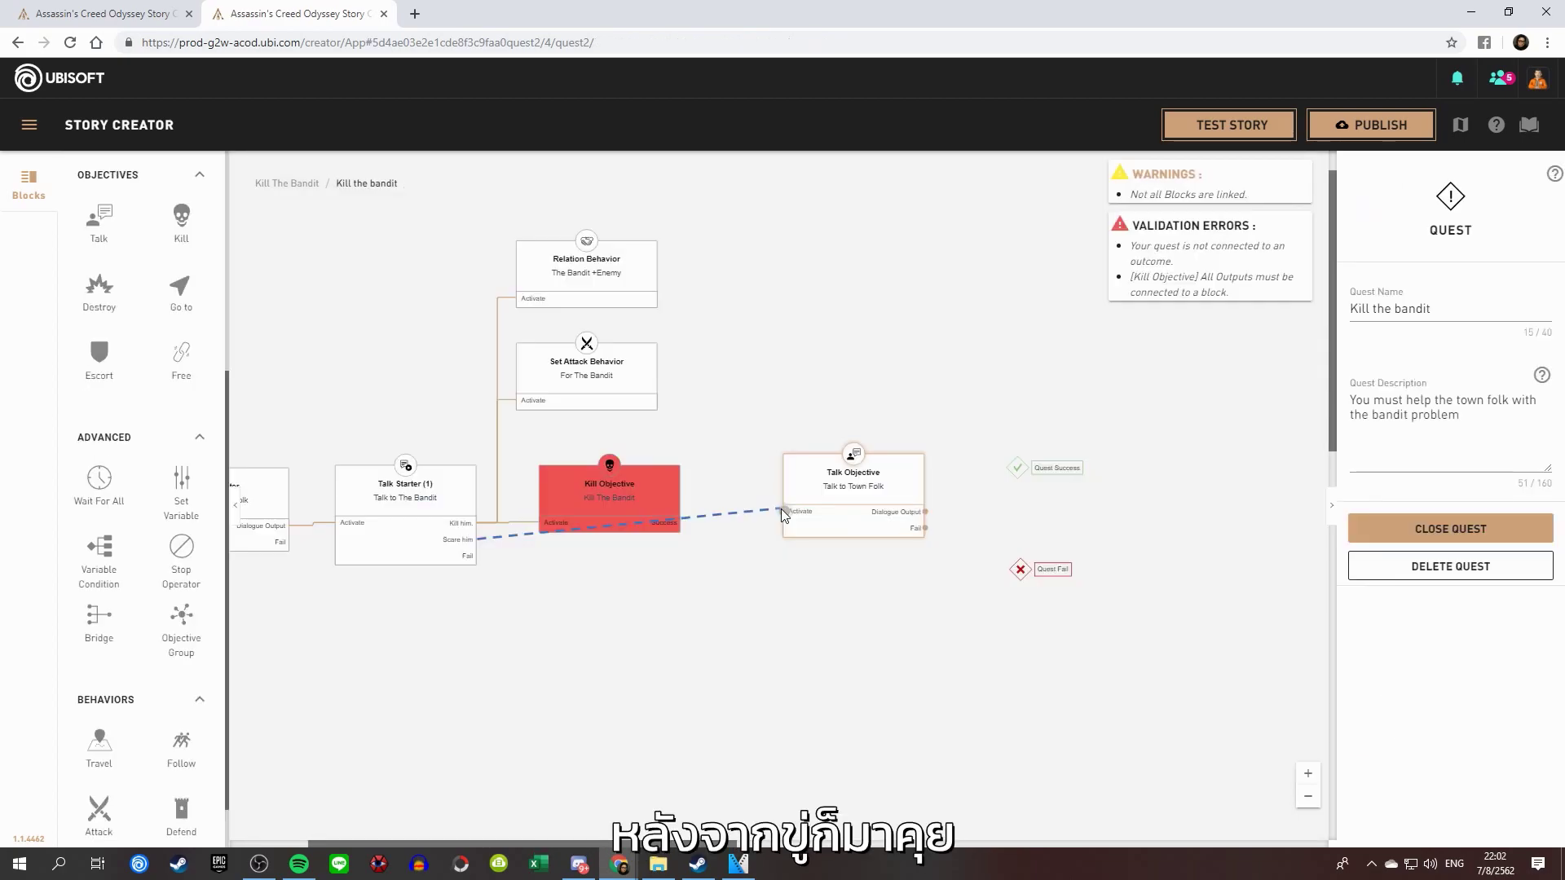
# - Link "Scare him" and the Kill Objective's Success to the Town Folk Talk Objective, and its Dialogue Output to Quest Success
pyautogui.moveTo(781, 509); pyautogui.dragTo(852, 611)
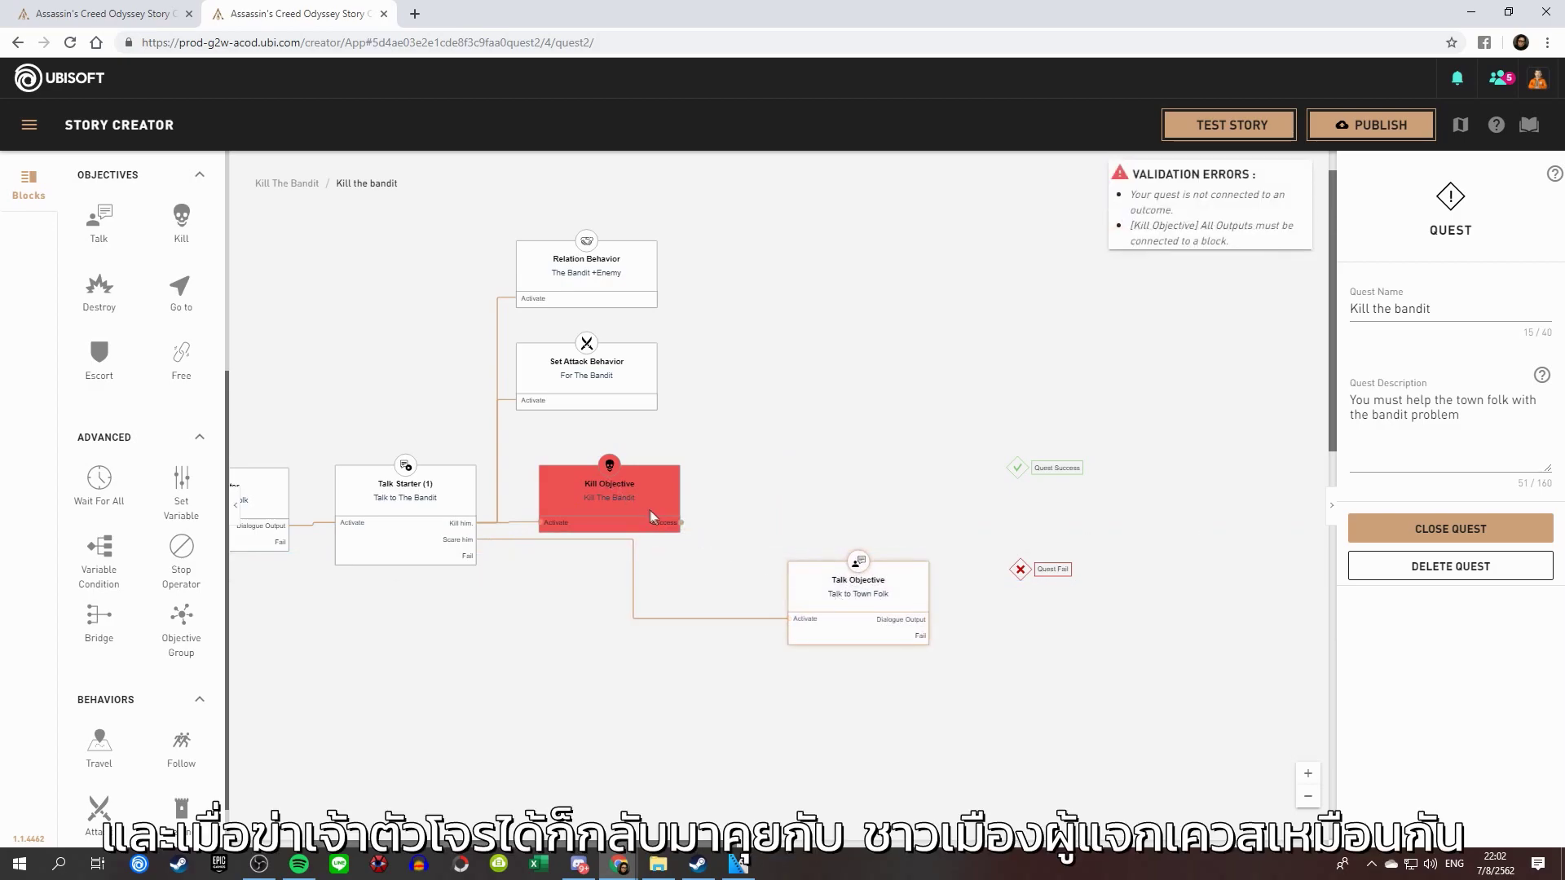
pyautogui.moveTo(684, 522); pyautogui.dragTo(789, 619)
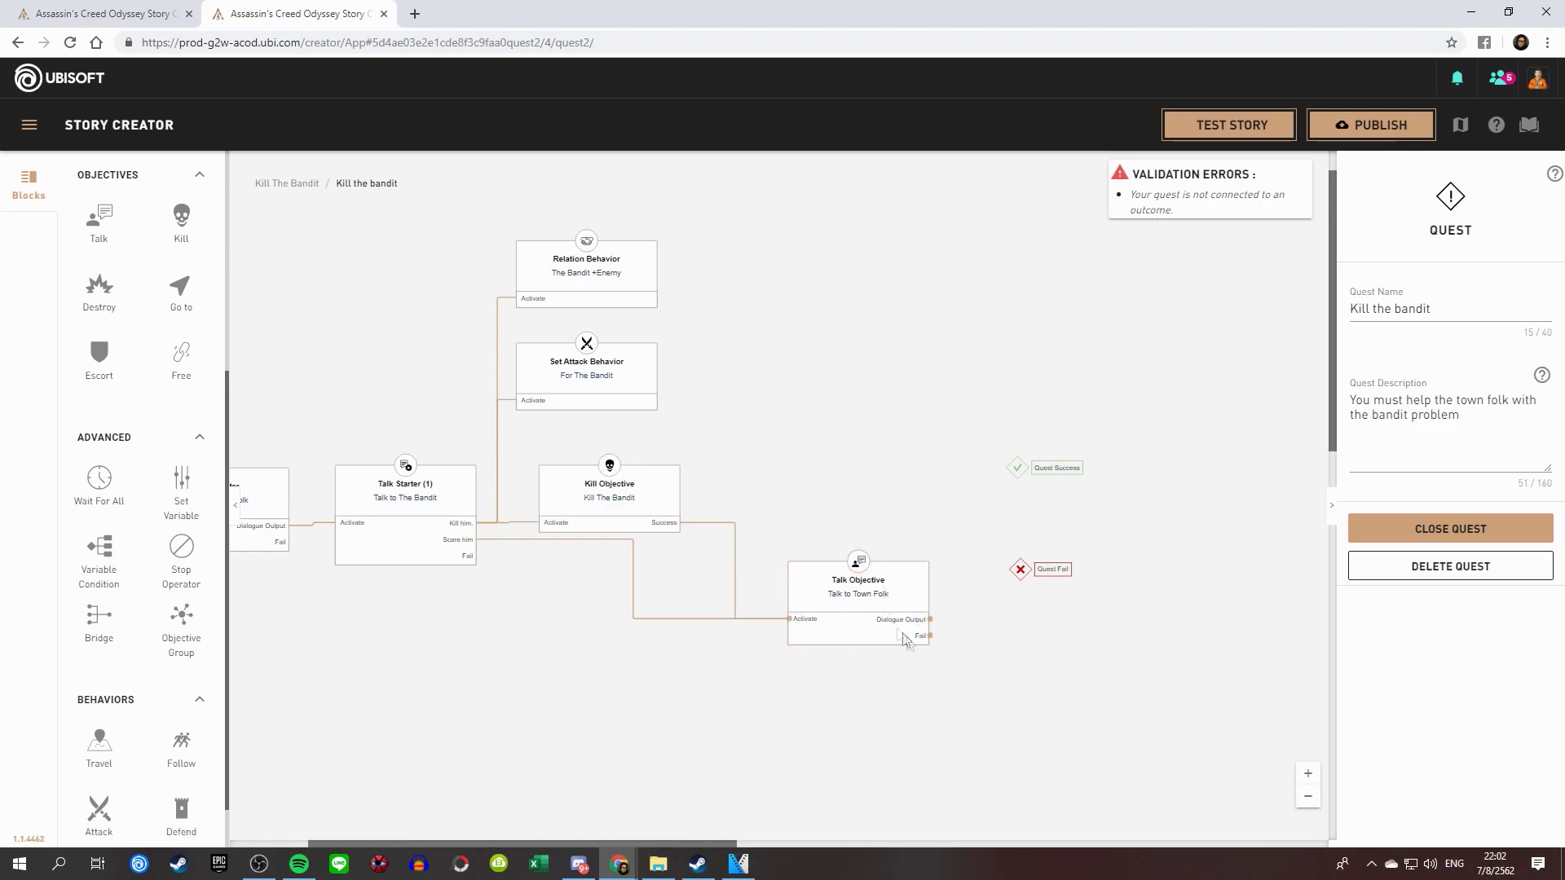
pyautogui.moveTo(929, 619); pyautogui.dragTo(1015, 487)
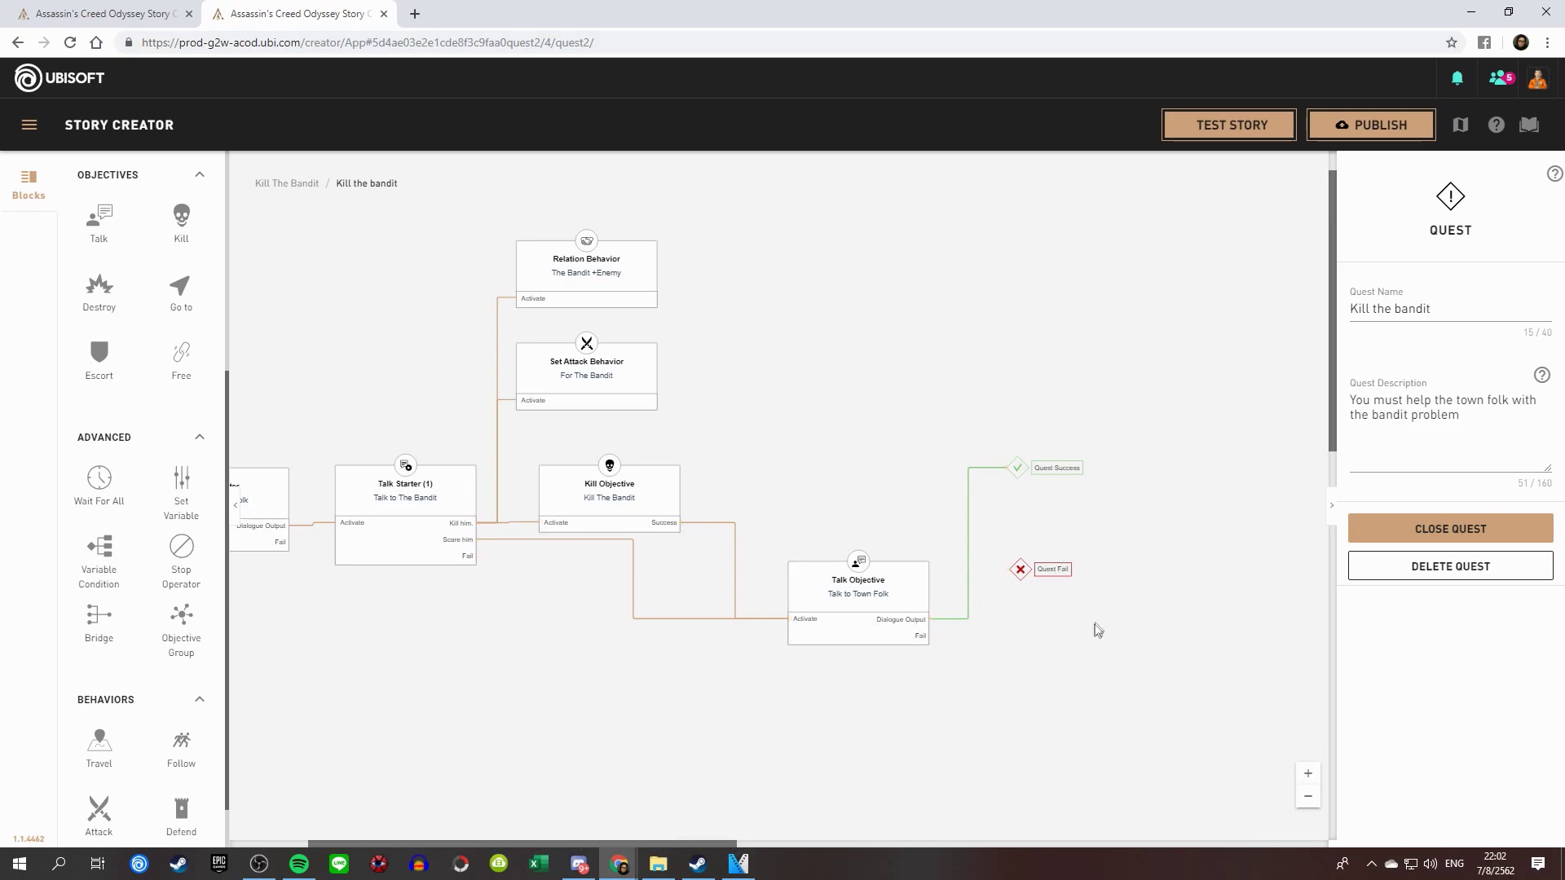
# - Move the Quest Fail outcome below the Talk Objective and link the Fail outputs of all three talk blocks to it
pyautogui.moveTo(1031, 577); pyautogui.dragTo(1052, 684)
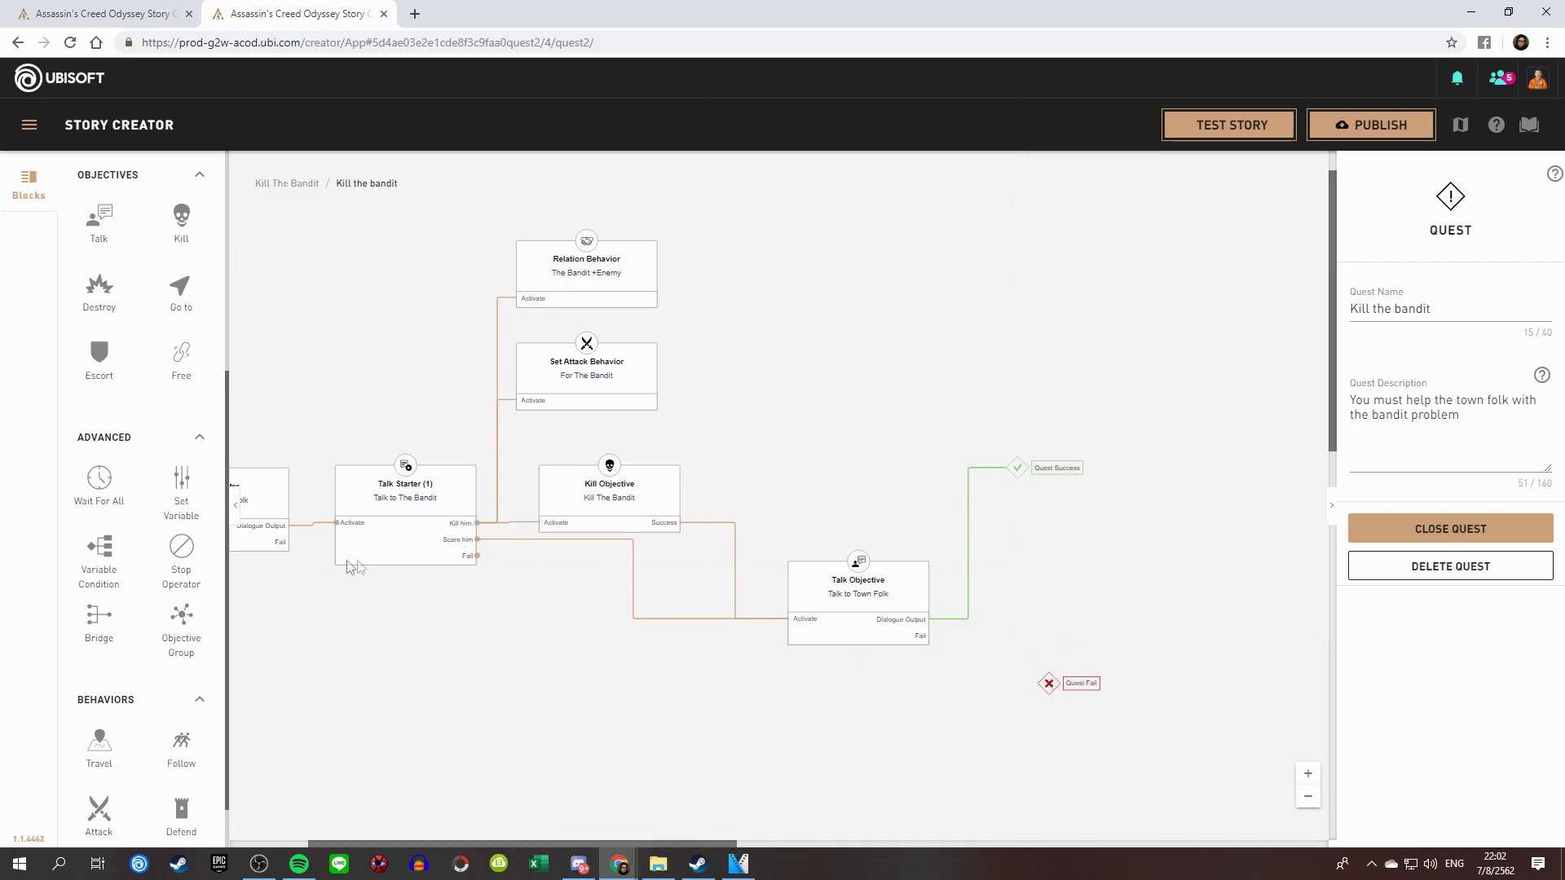
pyautogui.moveTo(291, 542); pyautogui.dragTo(1092, 722)
pyautogui.moveTo(1015, 681); pyautogui.dragTo(1037, 683)
pyautogui.moveTo(479, 559); pyautogui.dragTo(1039, 684)
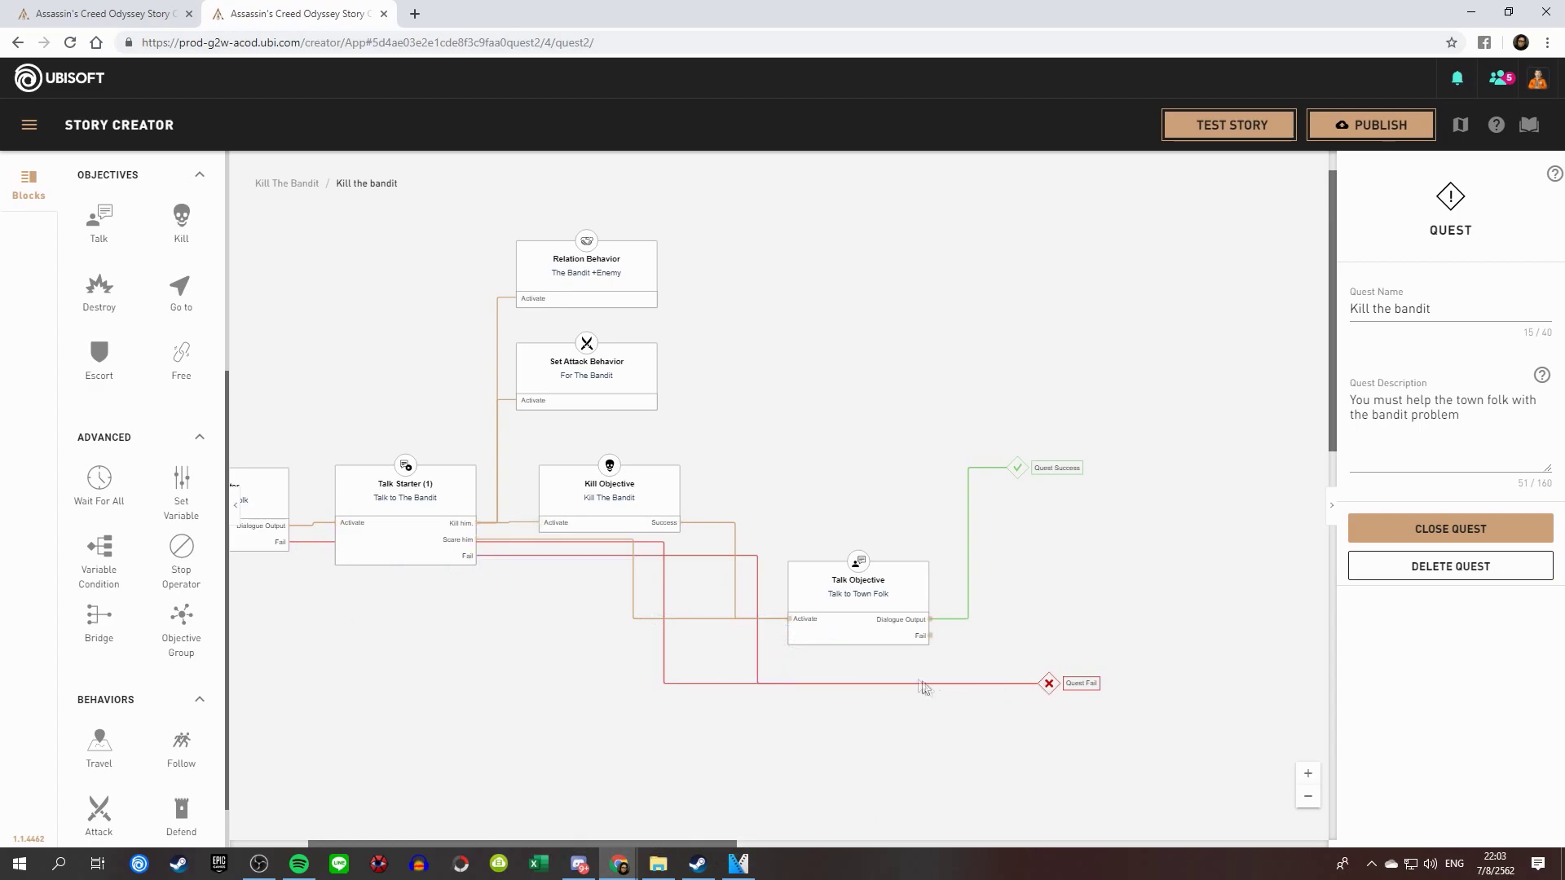
pyautogui.moveTo(996, 668); pyautogui.dragTo(1049, 683)
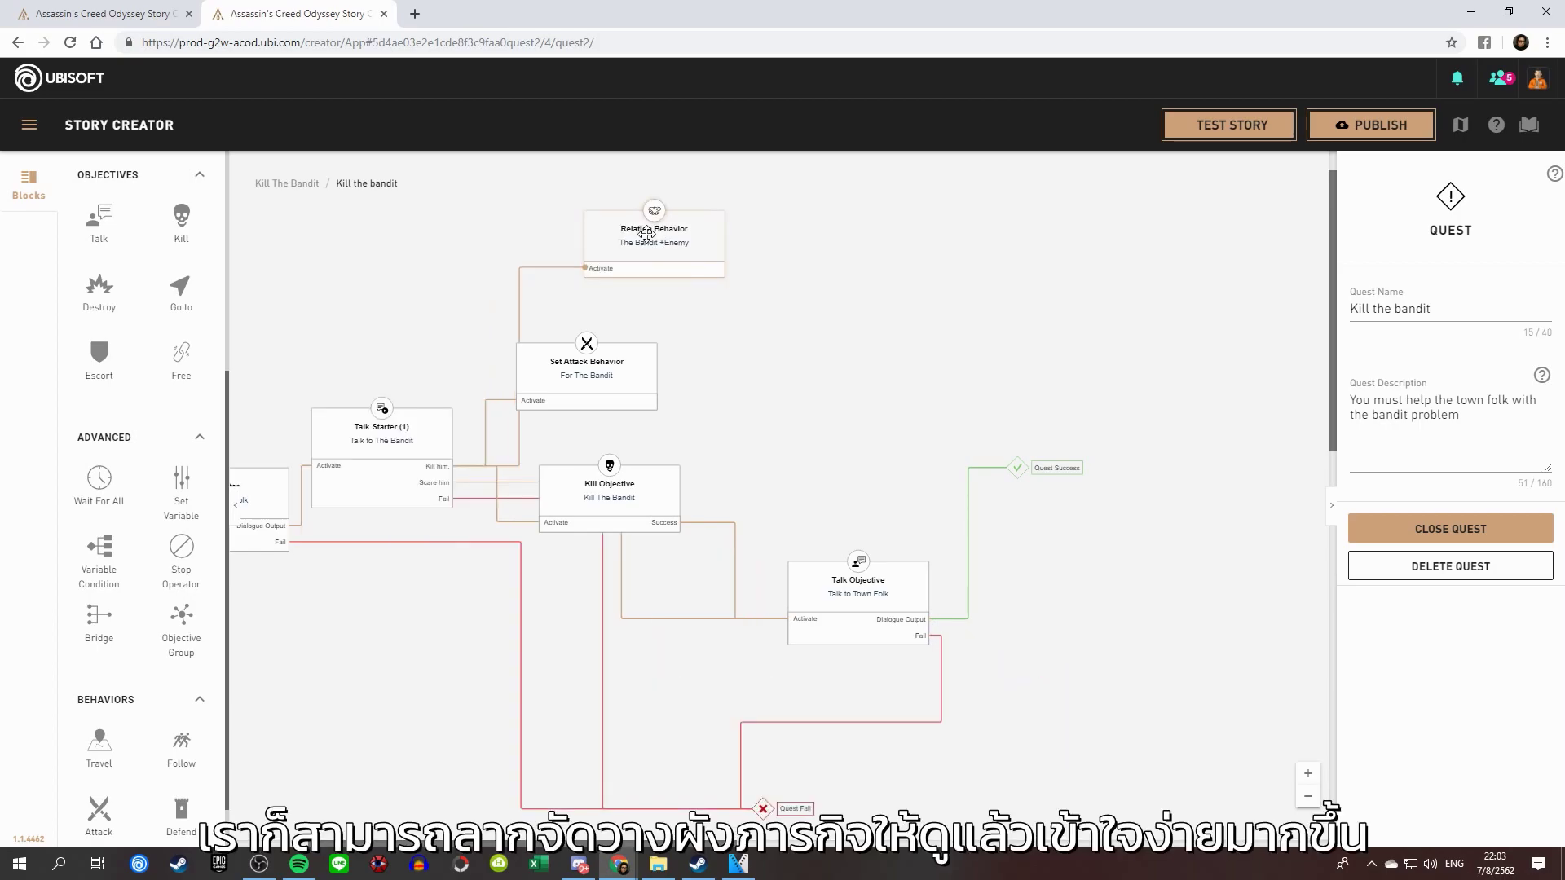
# - Spread out the behavior blocks, Kill Objective, Talk Objective and Quest Success outcome so the quest flow is easier to read
pyautogui.moveTo(591, 367); pyautogui.dragTo(681, 331)
pyautogui.moveTo(643, 491); pyautogui.dragTo(763, 435)
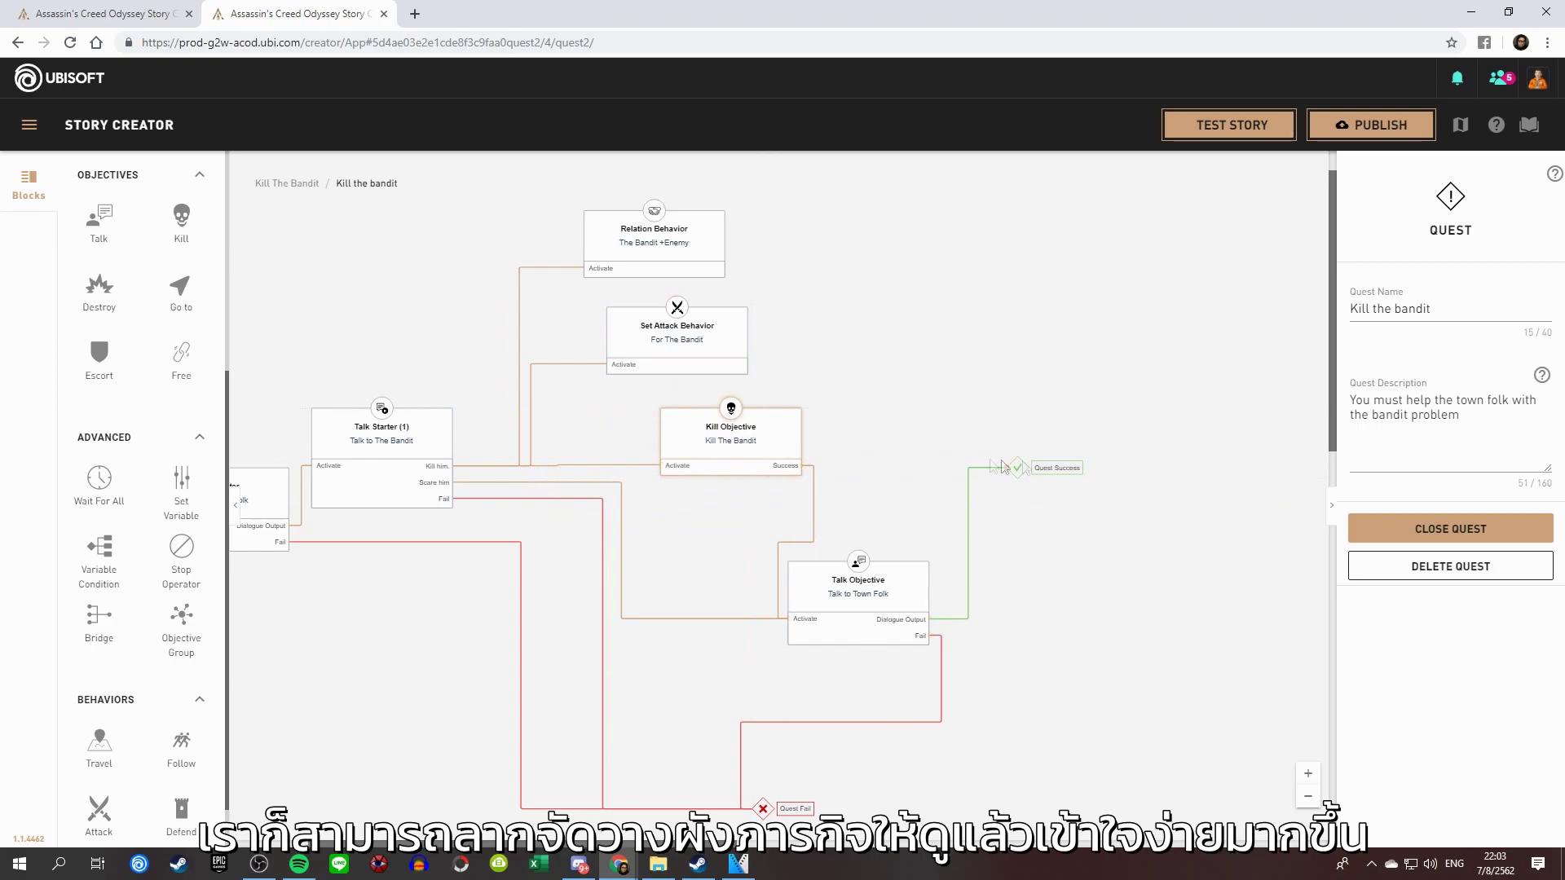
pyautogui.moveTo(1013, 469); pyautogui.dragTo(1172, 439)
pyautogui.moveTo(847, 598); pyautogui.dragTo(976, 549)
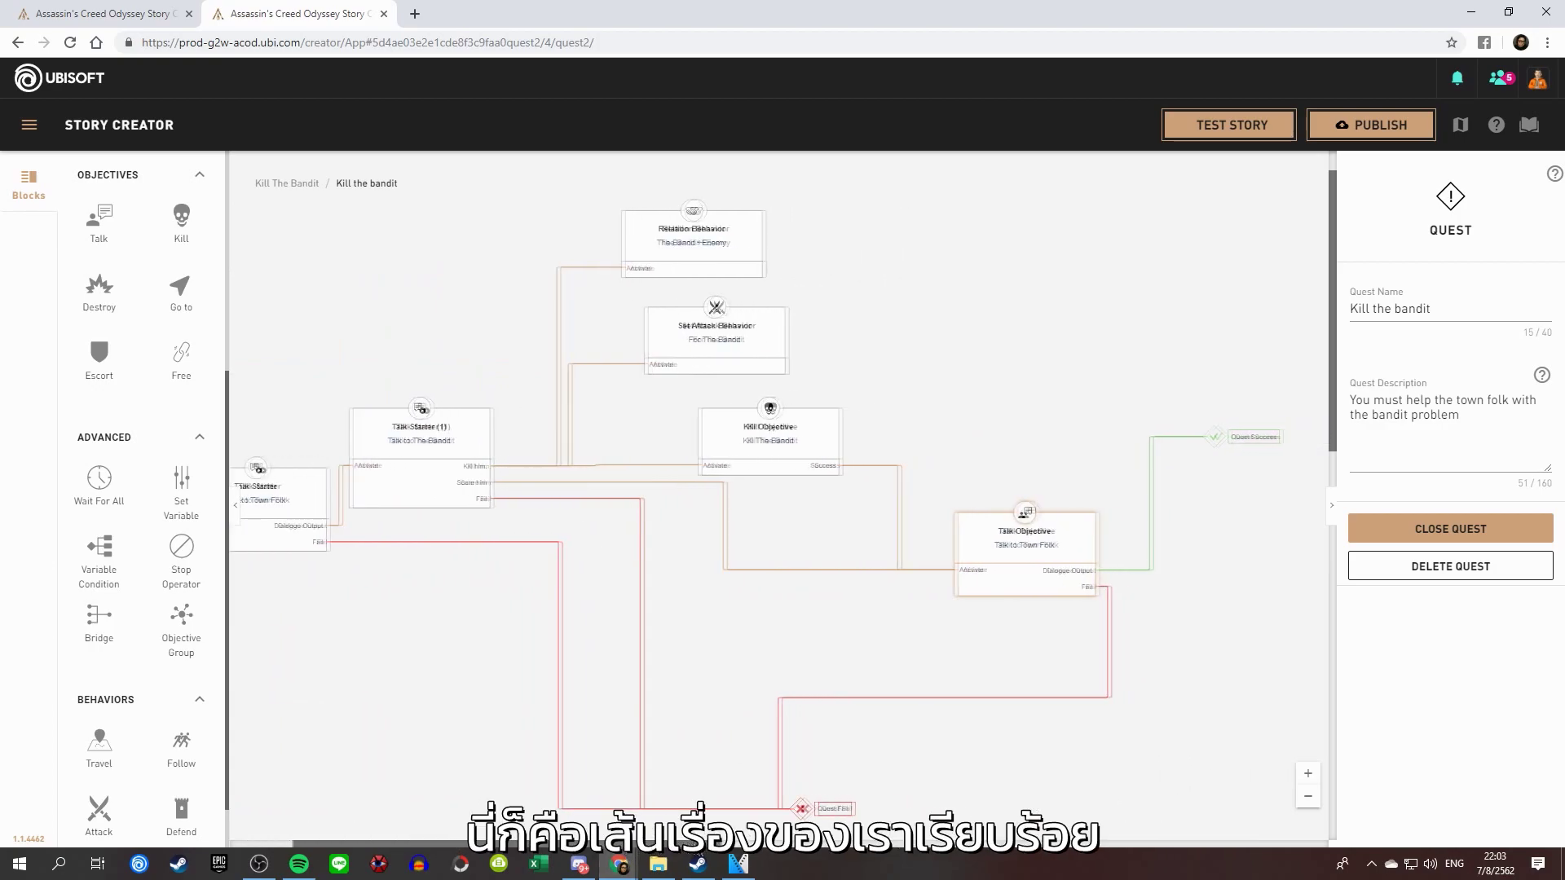
# - Close the quest and link both its Quest Success and Quest Fail outputs to Story End
pyautogui.click(1490, 530)
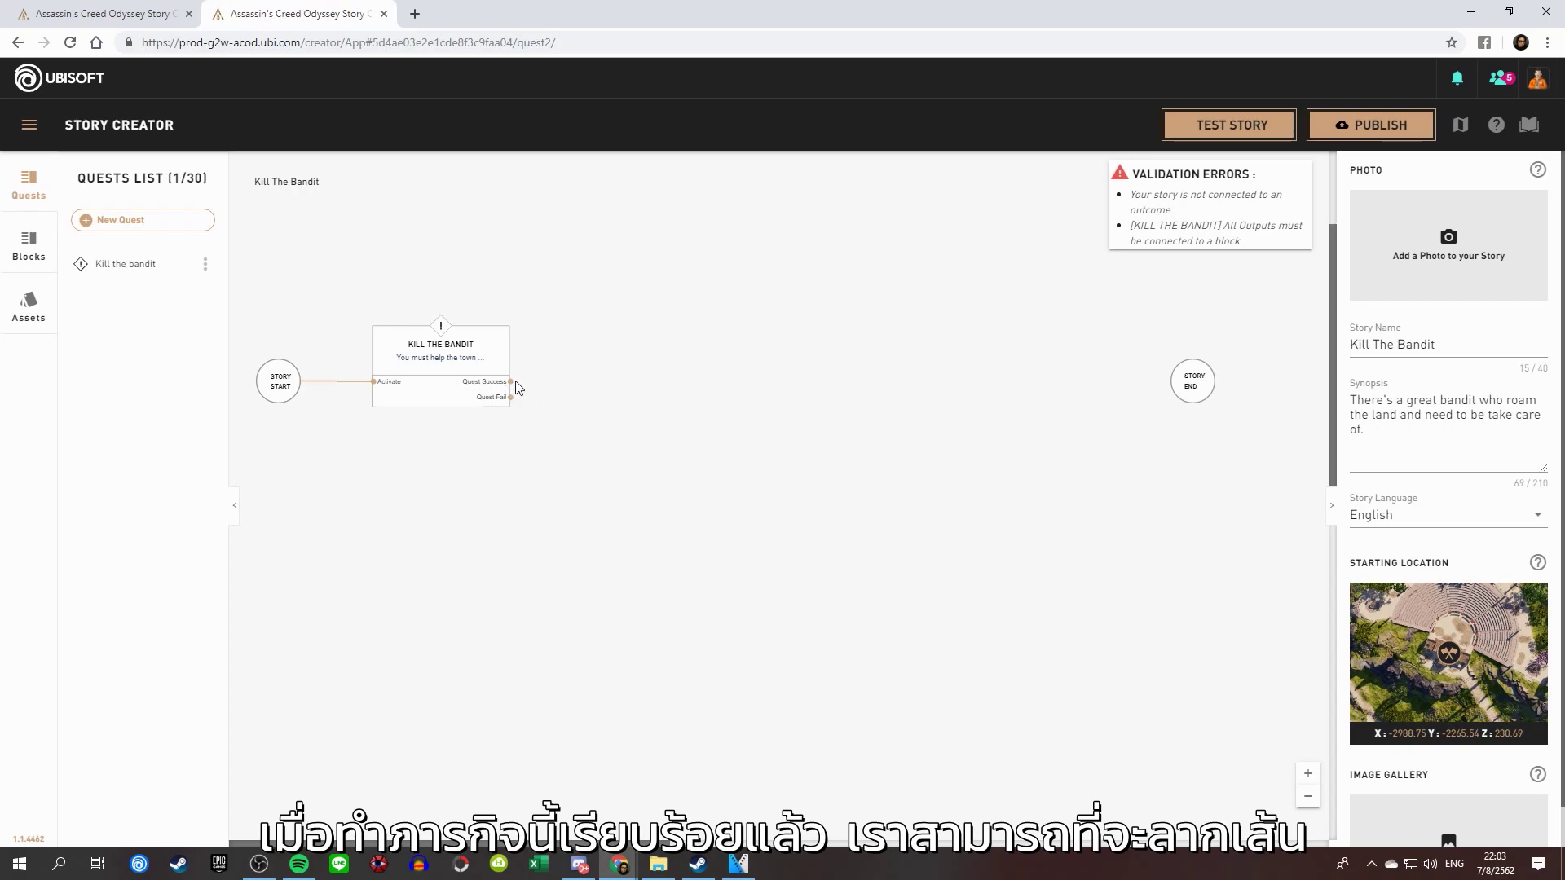
pyautogui.moveTo(517, 380); pyautogui.dragTo(1170, 379)
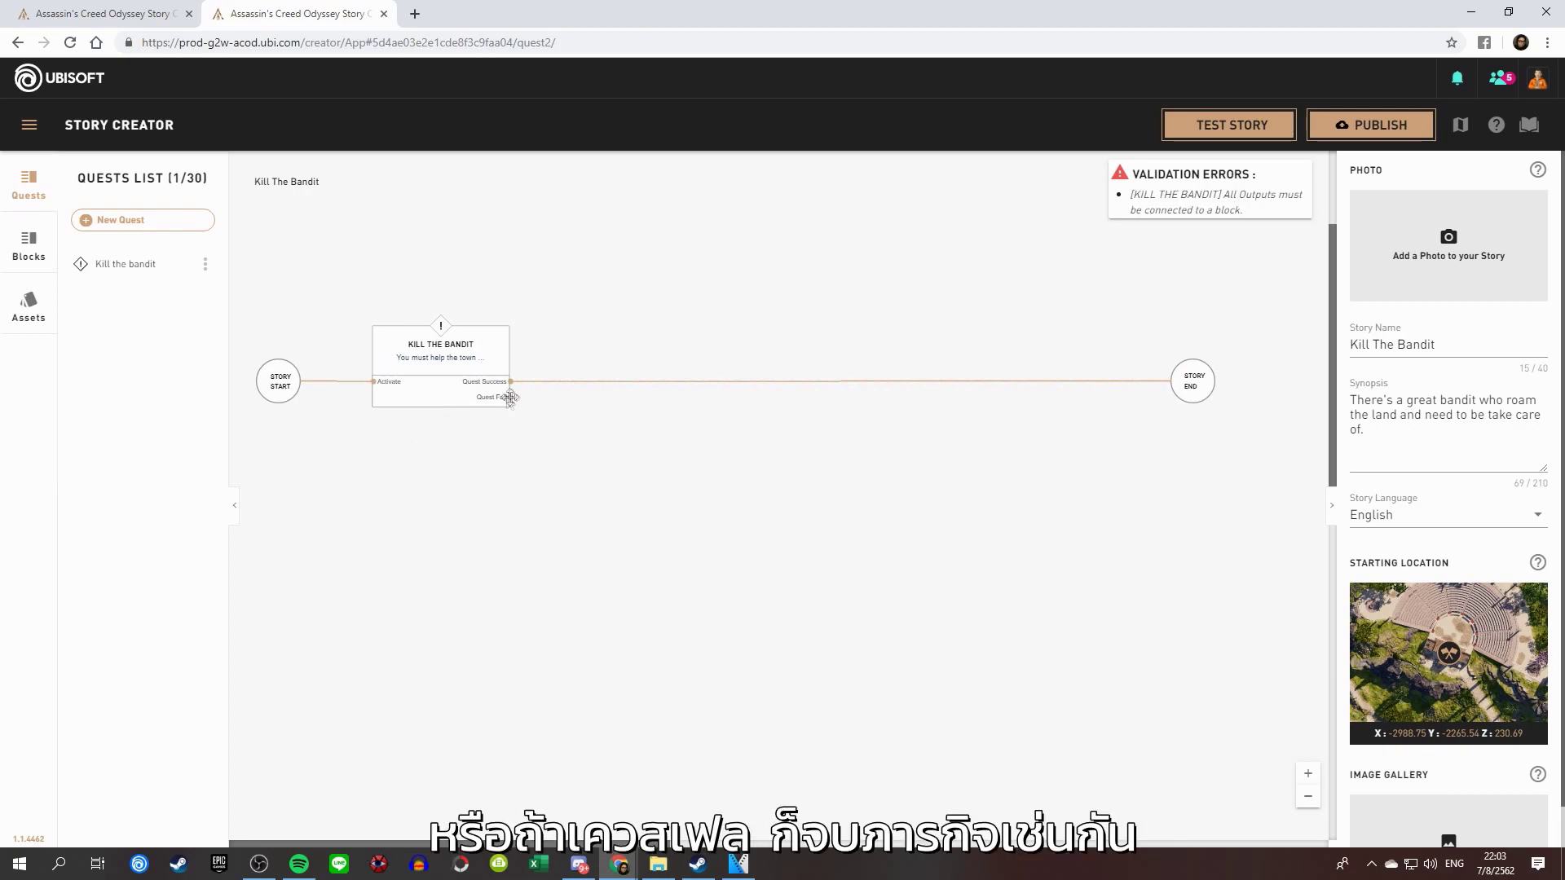
pyautogui.moveTo(510, 397); pyautogui.dragTo(1179, 385)
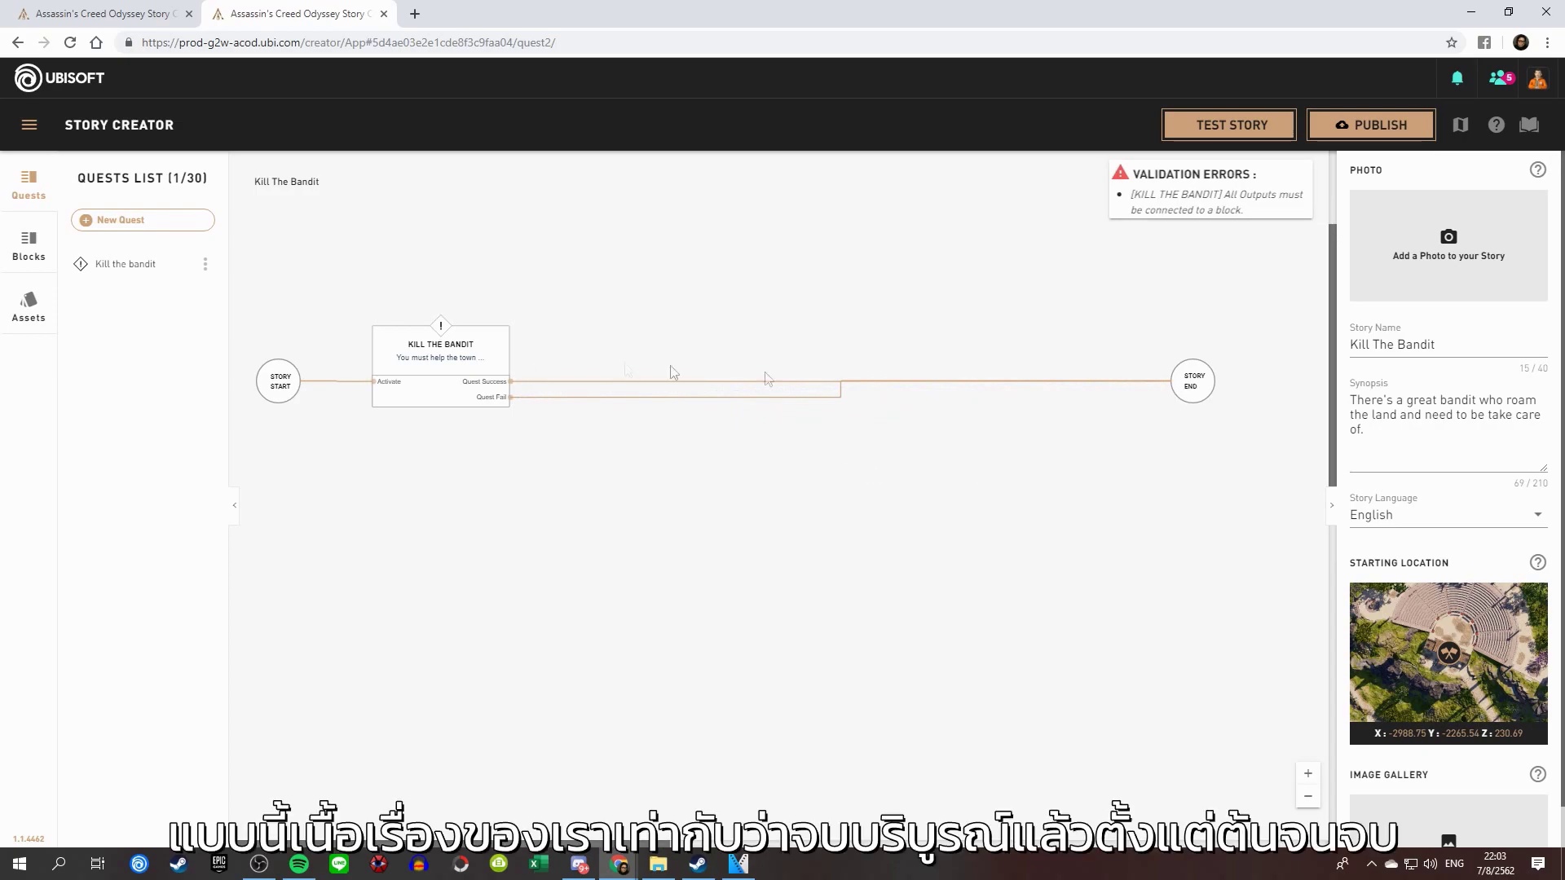